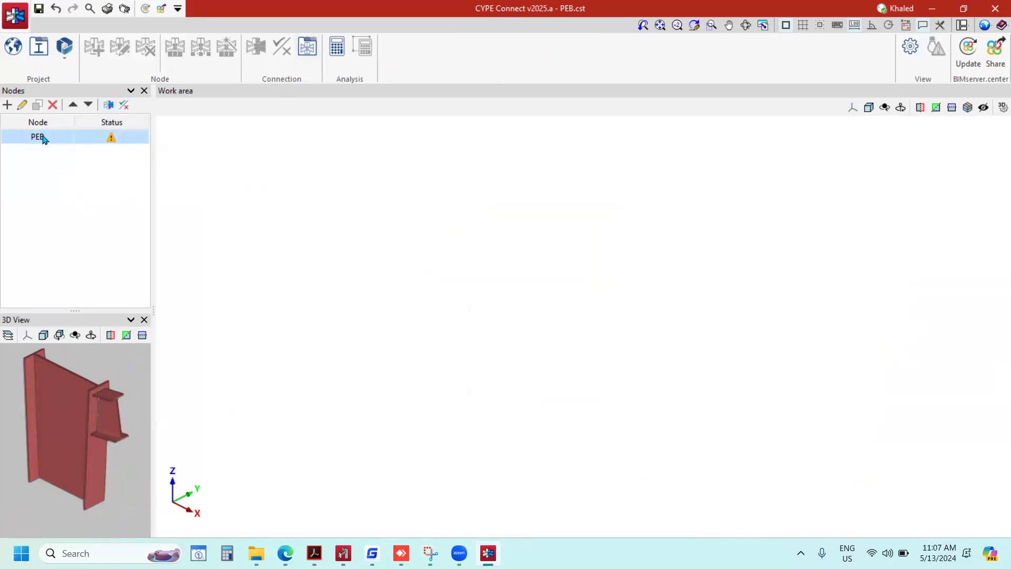
# Open the connection of the PEB node for editing and examine the column-to-beam joint.
pyautogui.click(108, 105)
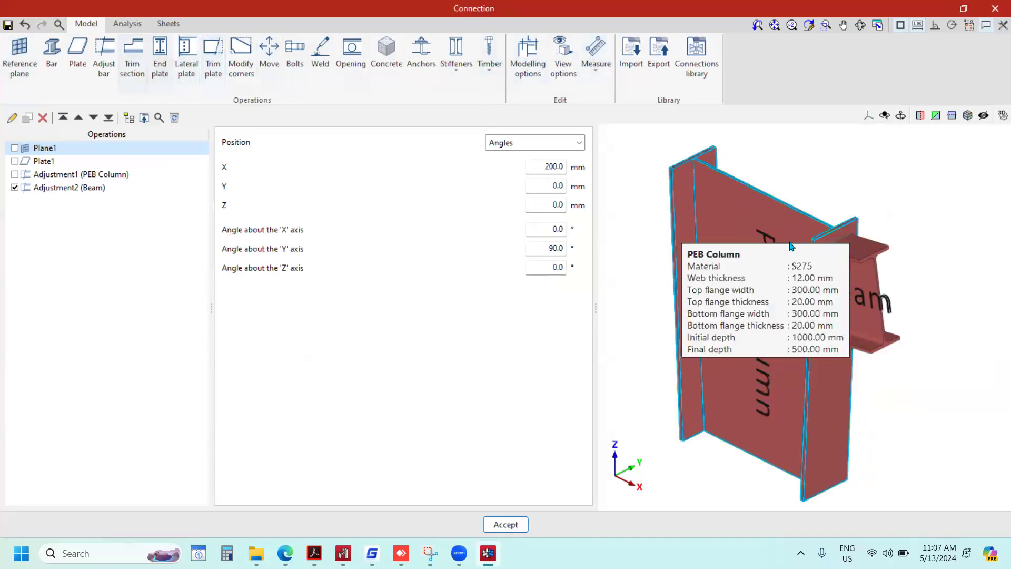
pyautogui.scroll(2, 794, 244)
pyautogui.scroll(-3, 795, 244)
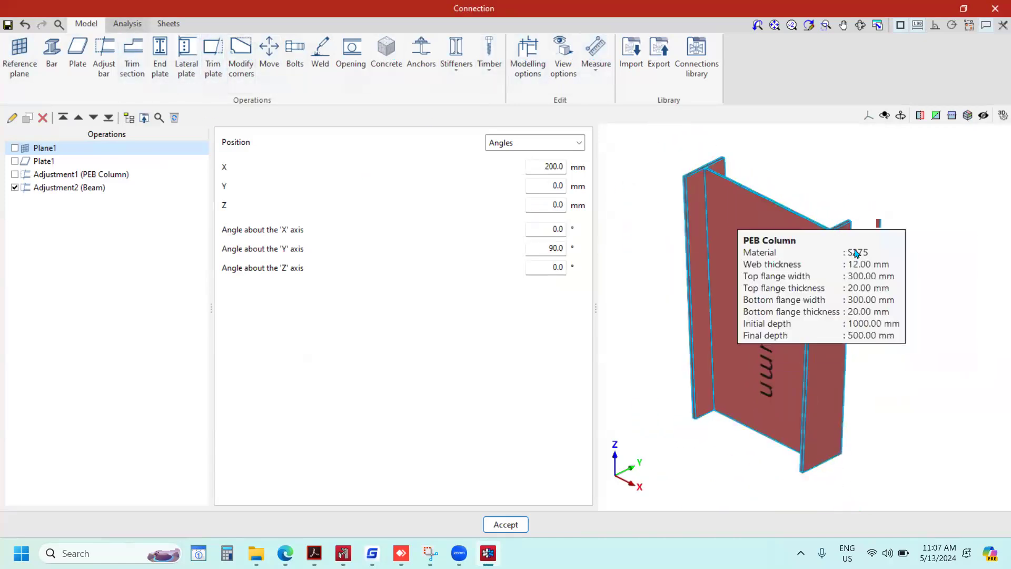
# Try to open the analysis with the Adjustment2 (Beam) operation disabled, and re-enable that operation.
pyautogui.click(15, 188)
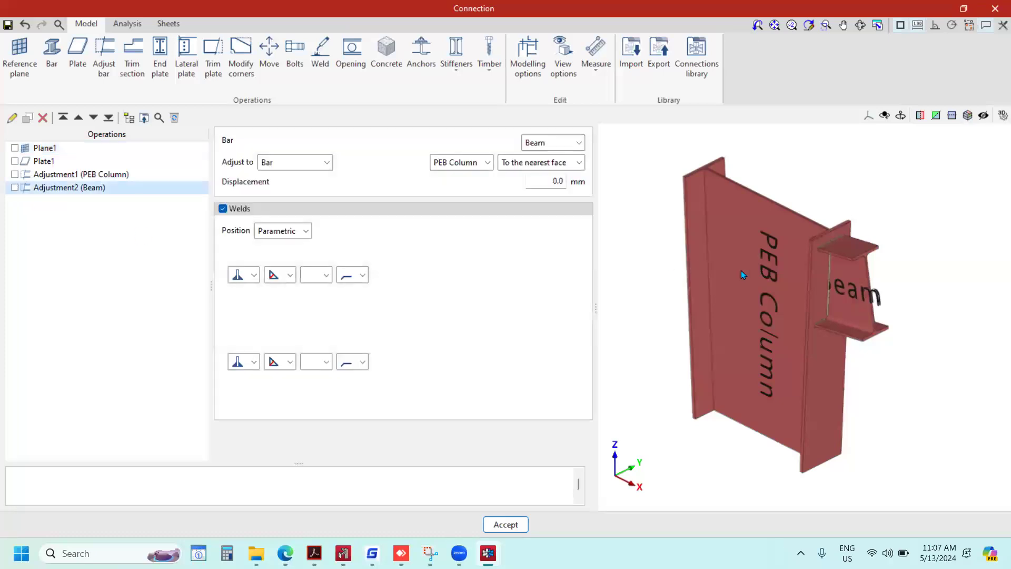
pyautogui.scroll(5, 841, 264)
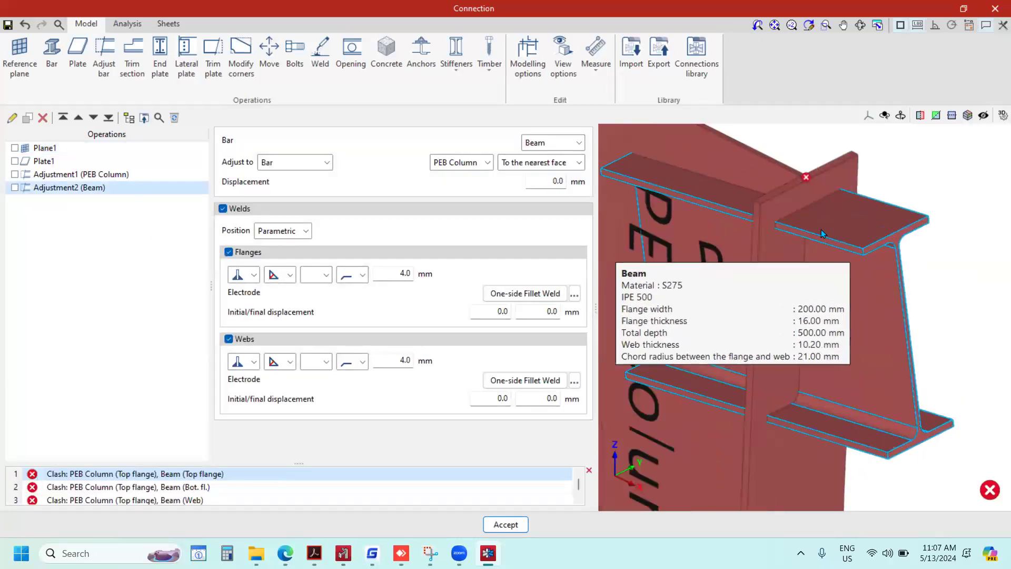
pyautogui.scroll(3, 827, 264)
pyautogui.scroll(-5, 811, 260)
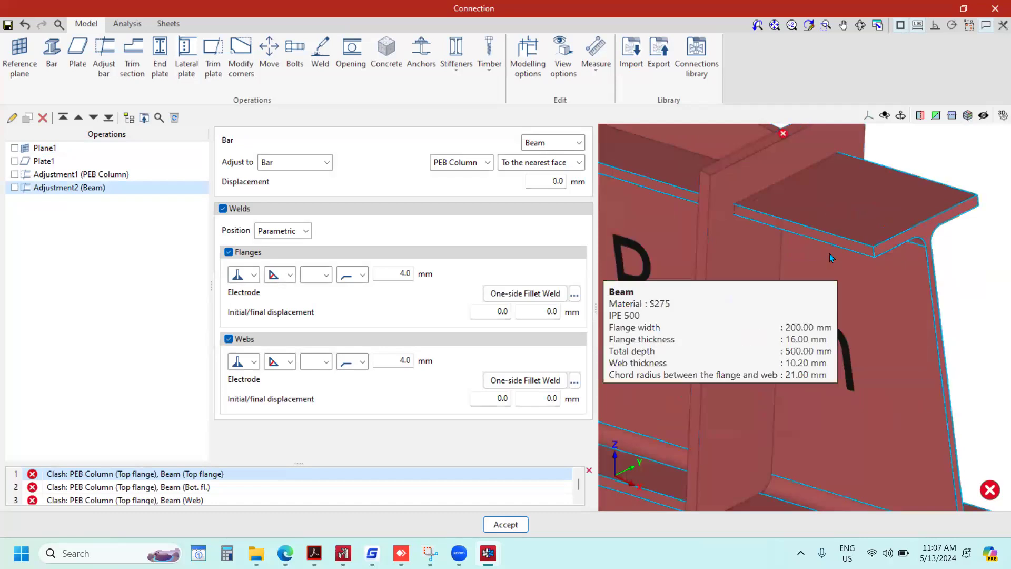
pyautogui.scroll(-2, 832, 263)
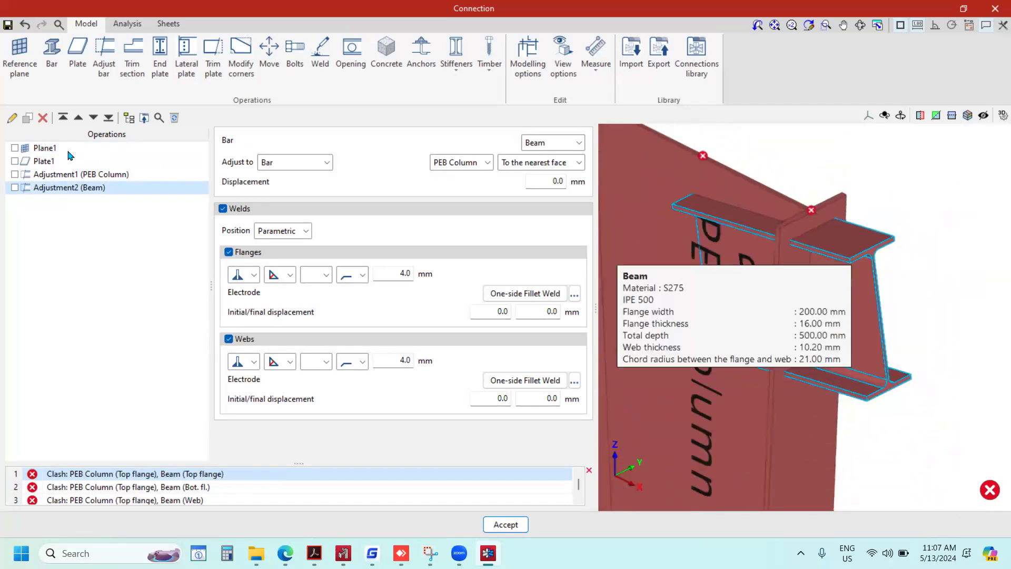
pyautogui.click(126, 23)
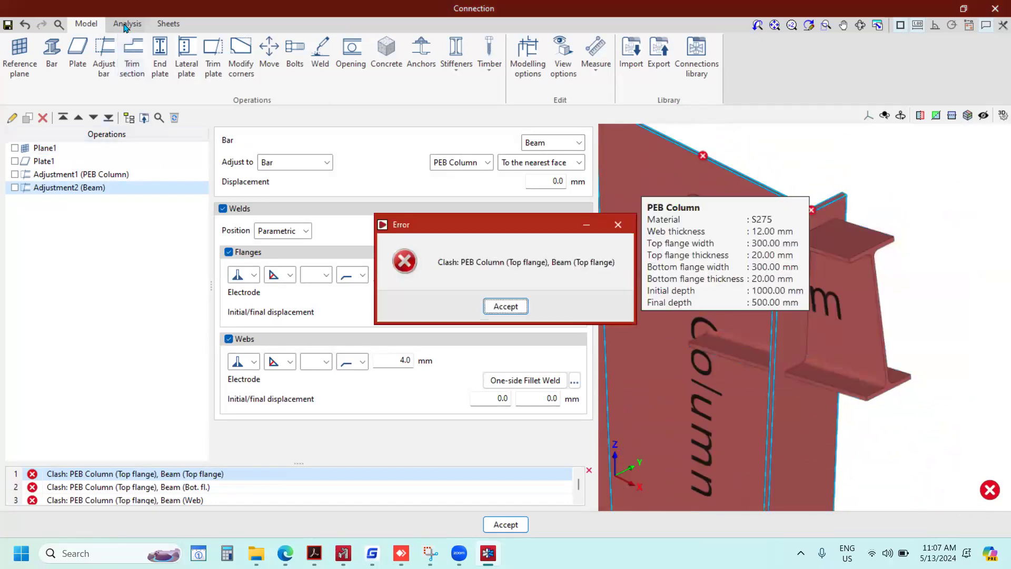
pyautogui.click(617, 226)
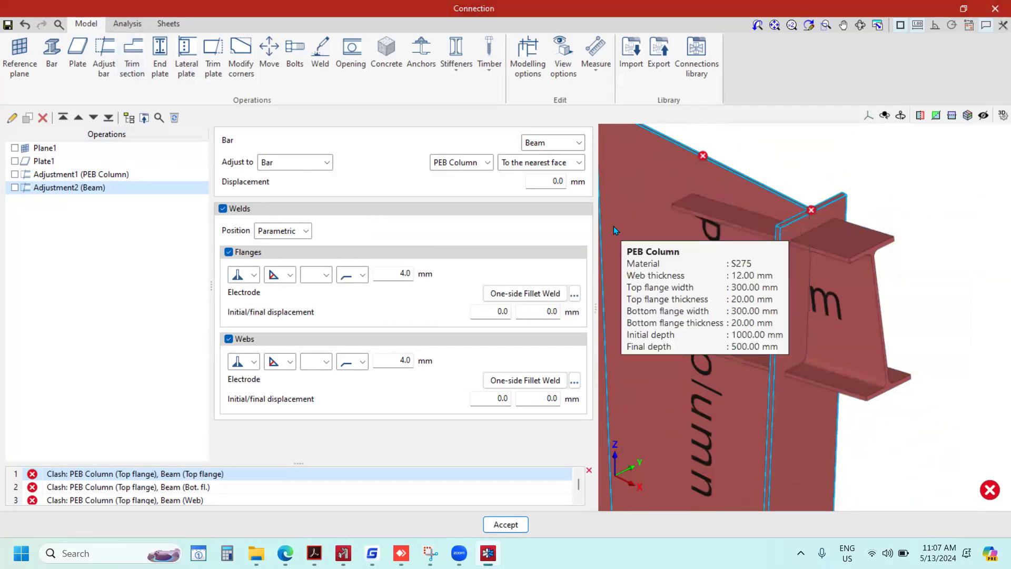
pyautogui.click(15, 188)
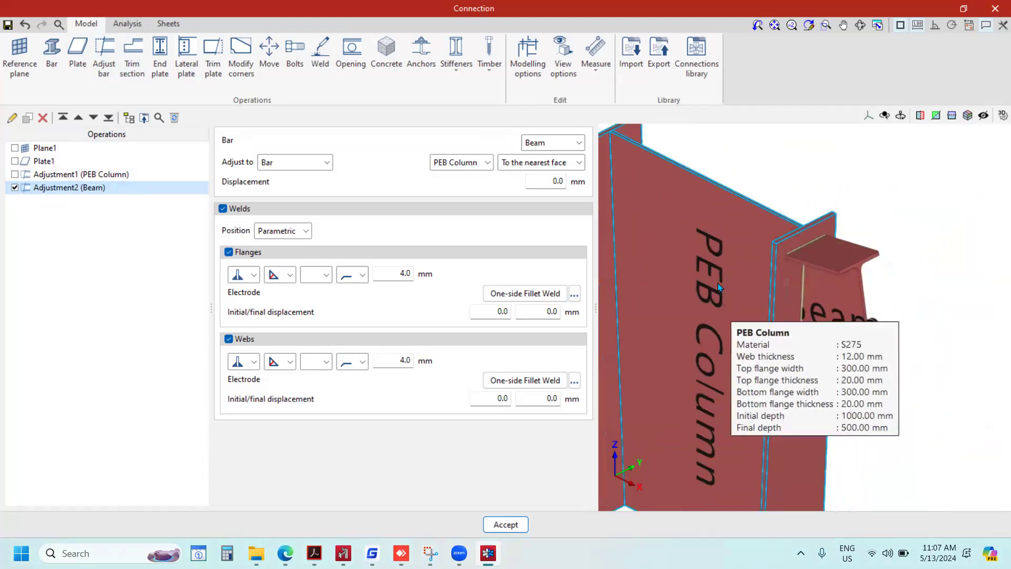
# Switch to the connection's analysis and add two more load cases with the default settings.
pyautogui.click(119, 25)
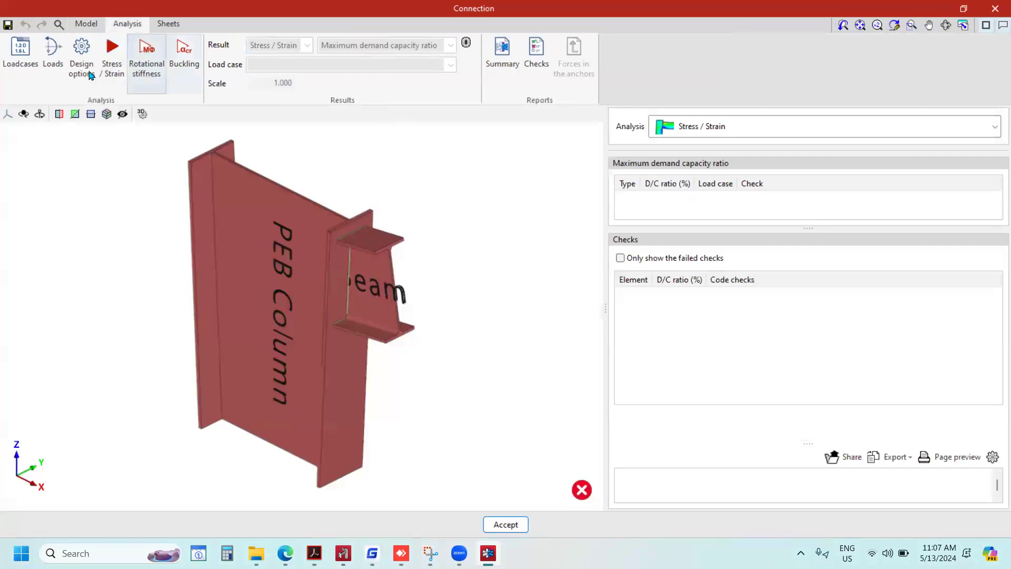
pyautogui.click(36, 69)
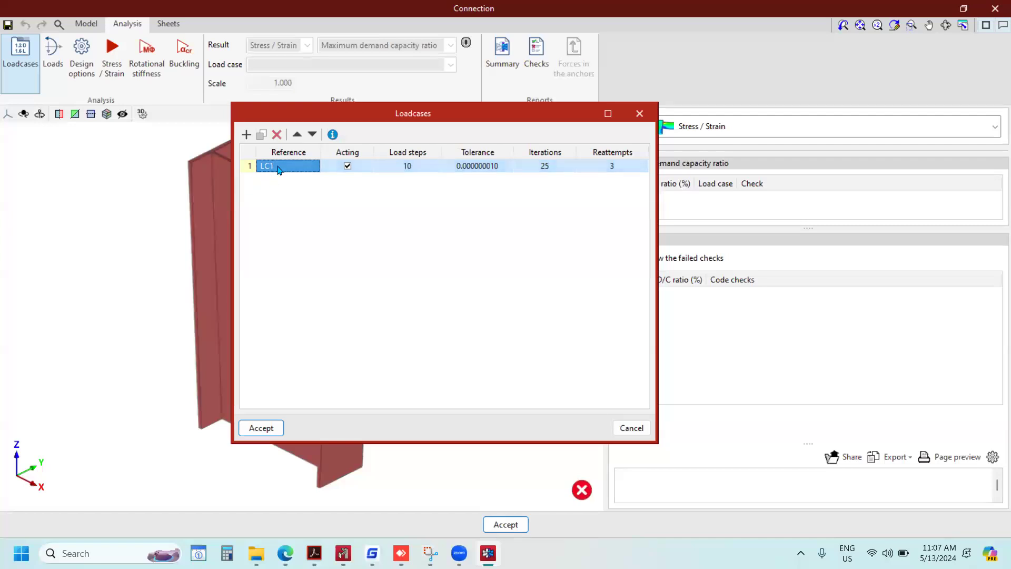
pyautogui.click(246, 134)
pyautogui.click(275, 184)
pyautogui.click(246, 134)
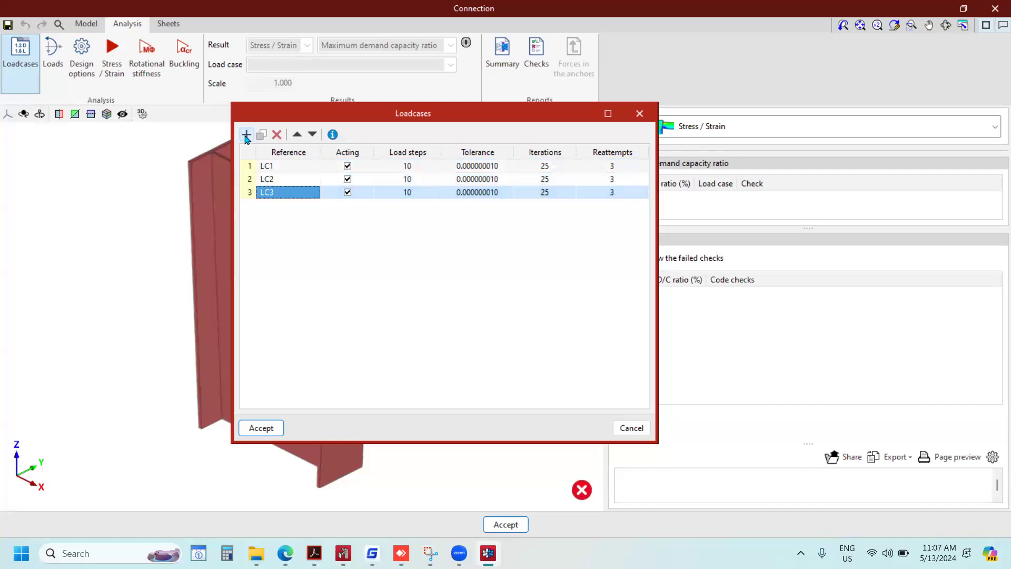
pyautogui.click(261, 427)
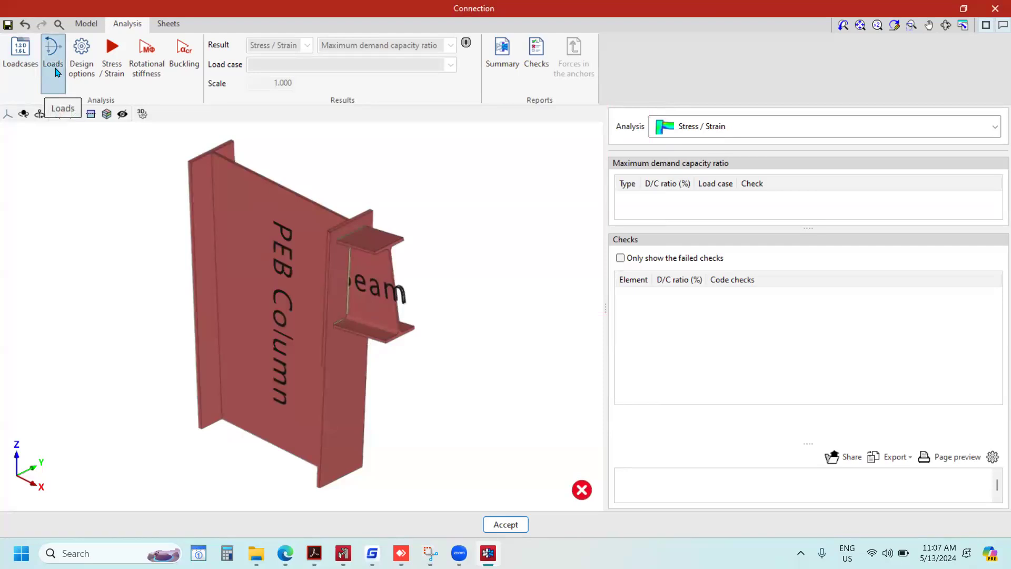
# Open the loads definition, shrink its window to reveal the model, and display the Beam bar's forces per load case.
pyautogui.click(57, 72)
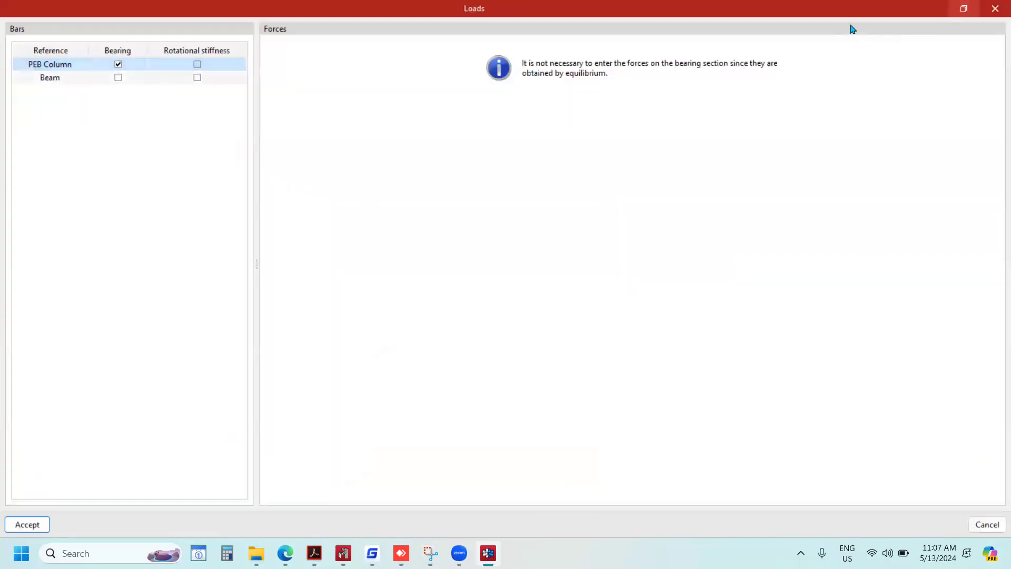
pyautogui.click(964, 8)
pyautogui.moveTo(371, 63); pyautogui.dragTo(704, 76)
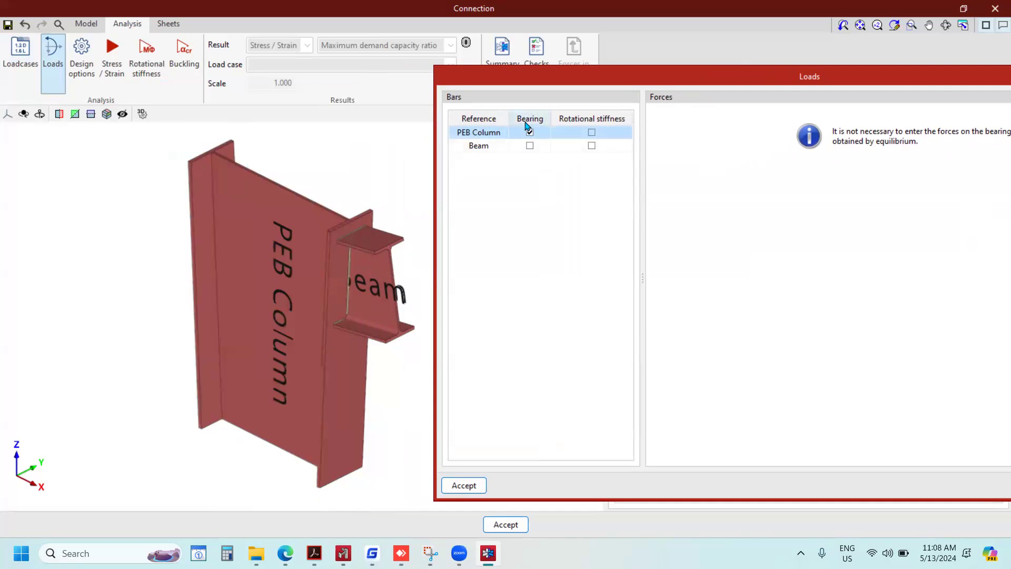
pyautogui.click(479, 145)
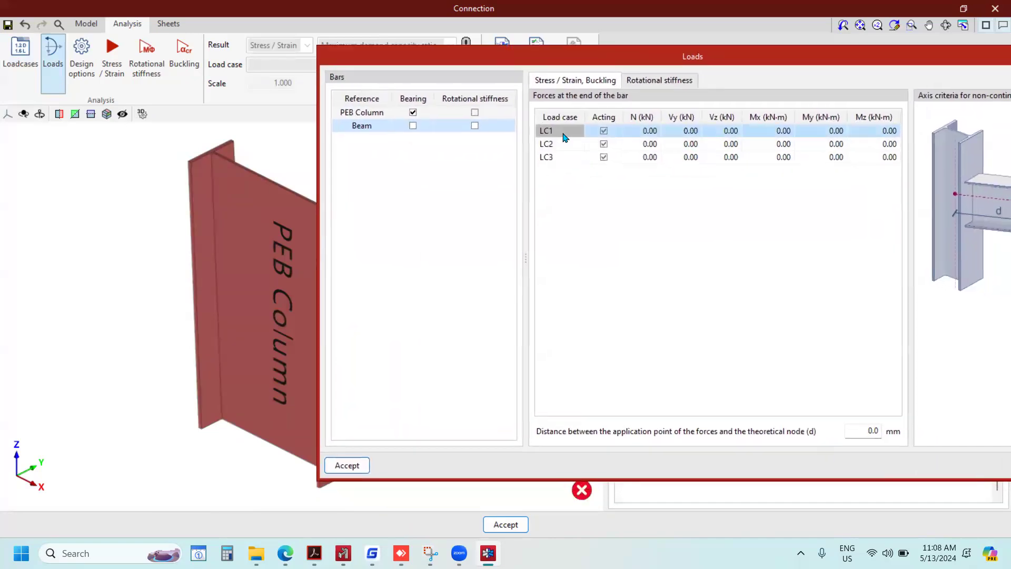
pyautogui.click(559, 143)
pyautogui.click(563, 157)
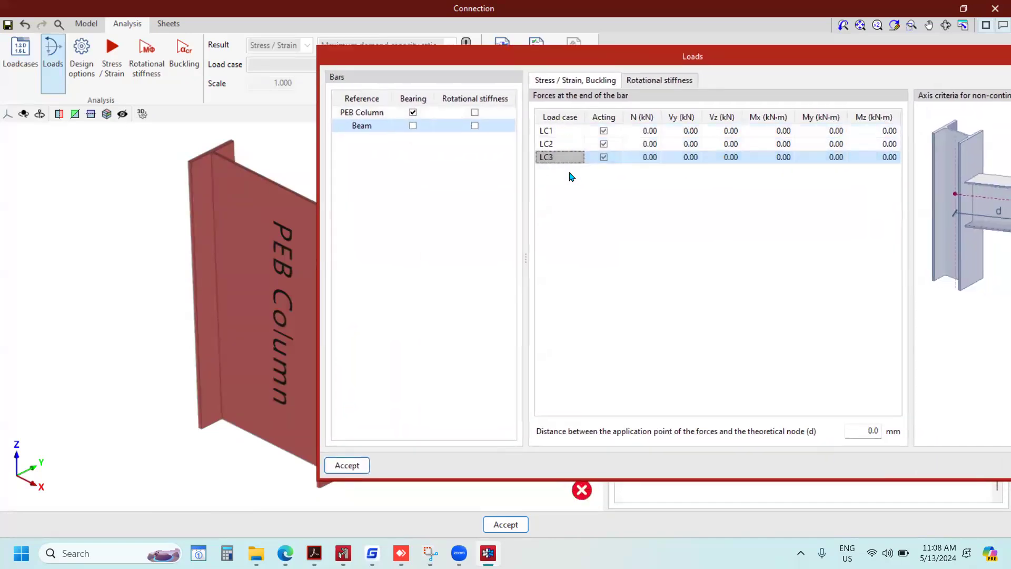
# Set the axial force N of load case LC1 on the Beam bar to 20 kN.
pyautogui.click(653, 135)
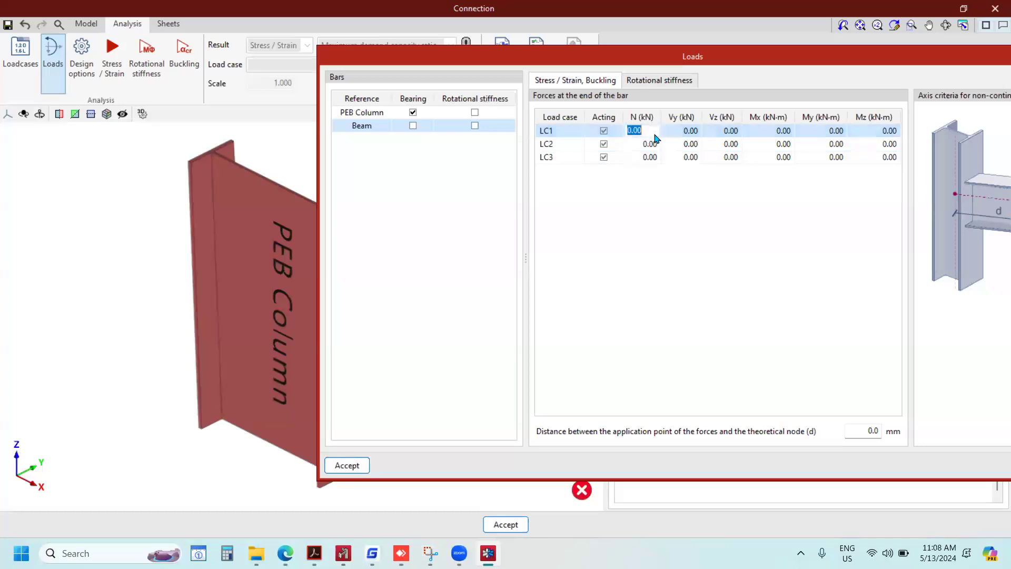
pyautogui.moveTo(641, 59); pyautogui.dragTo(764, 67)
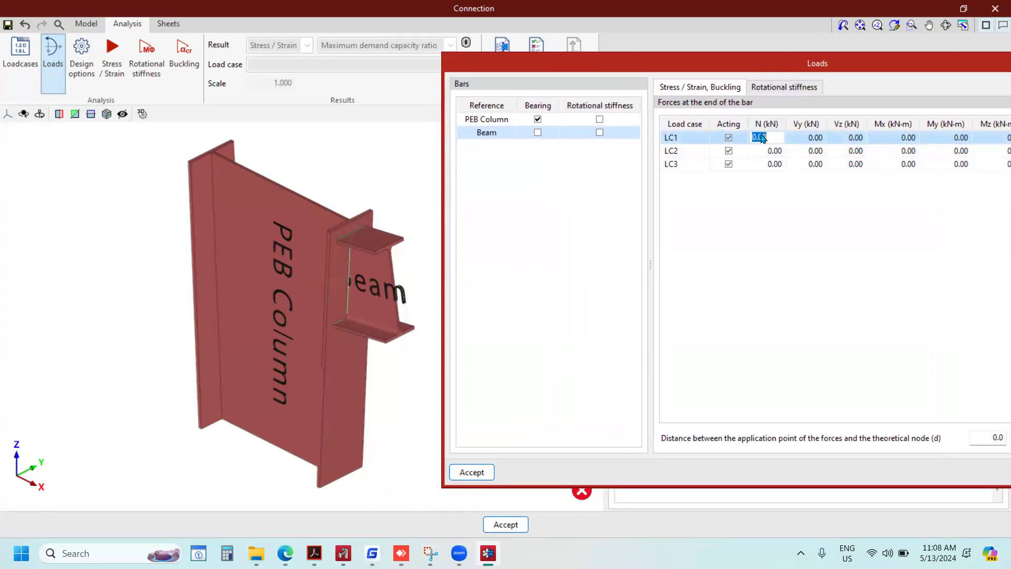
pyautogui.write('20')
pyautogui.press('Tab')
# Check the axis diagram for force directions and set the Beam bar's vertical shear Vz for LC1 to -8 kN.
pyautogui.click(849, 140)
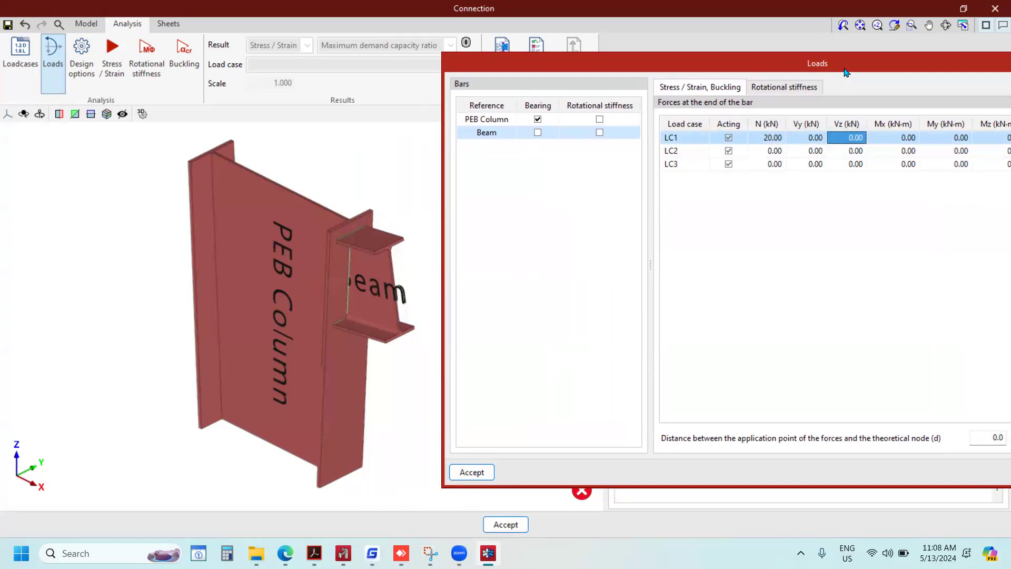
pyautogui.moveTo(846, 67); pyautogui.dragTo(721, 85)
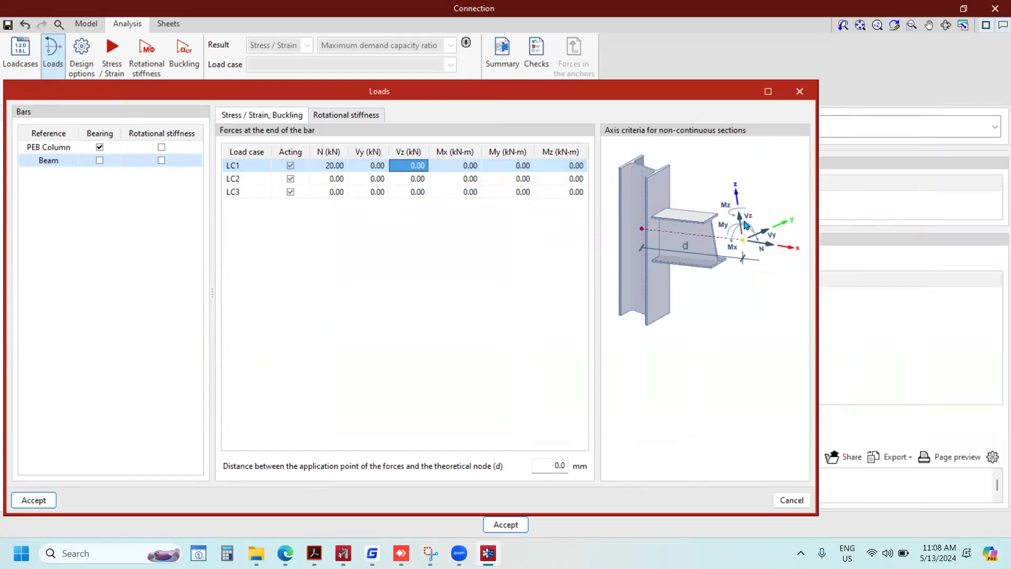
pyautogui.click(406, 170)
pyautogui.write('-8')
pyautogui.click(453, 169)
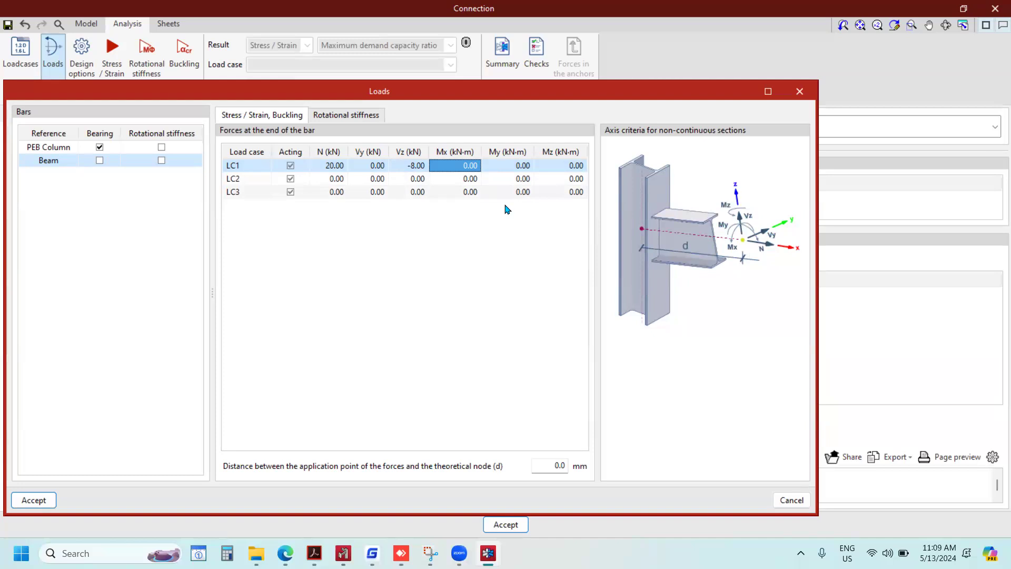
# Set the Beam bar's moment My for LC1 to 9 kN·m and close the loads definition without accepting.
pyautogui.click(517, 167)
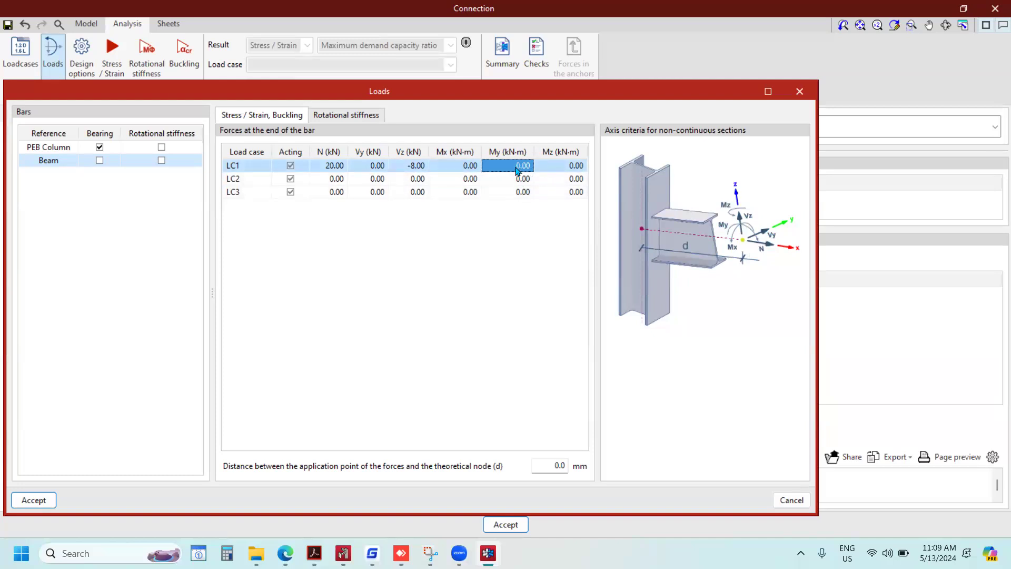
pyautogui.write('9')
pyautogui.click(503, 192)
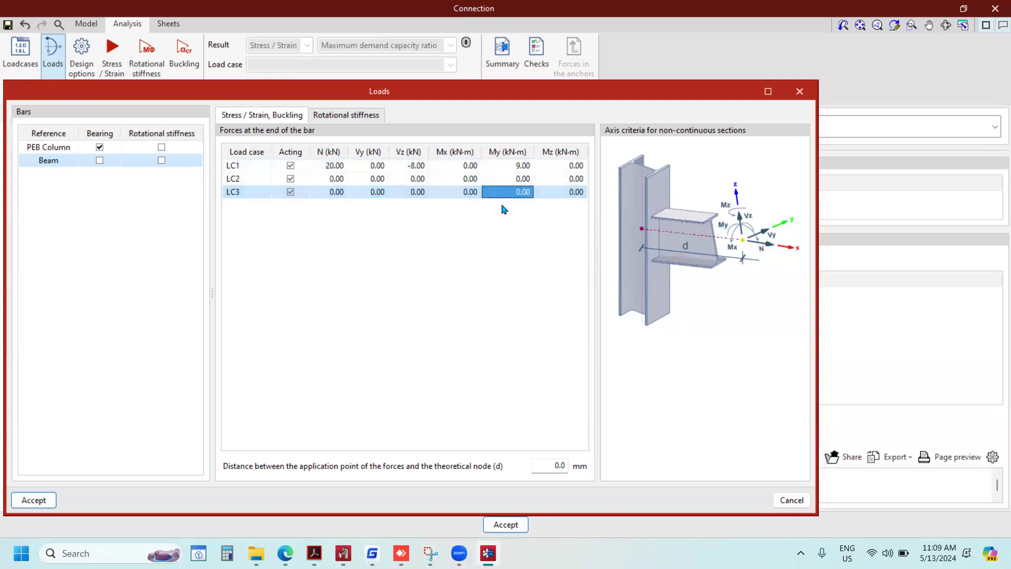
pyautogui.click(375, 182)
pyautogui.click(383, 193)
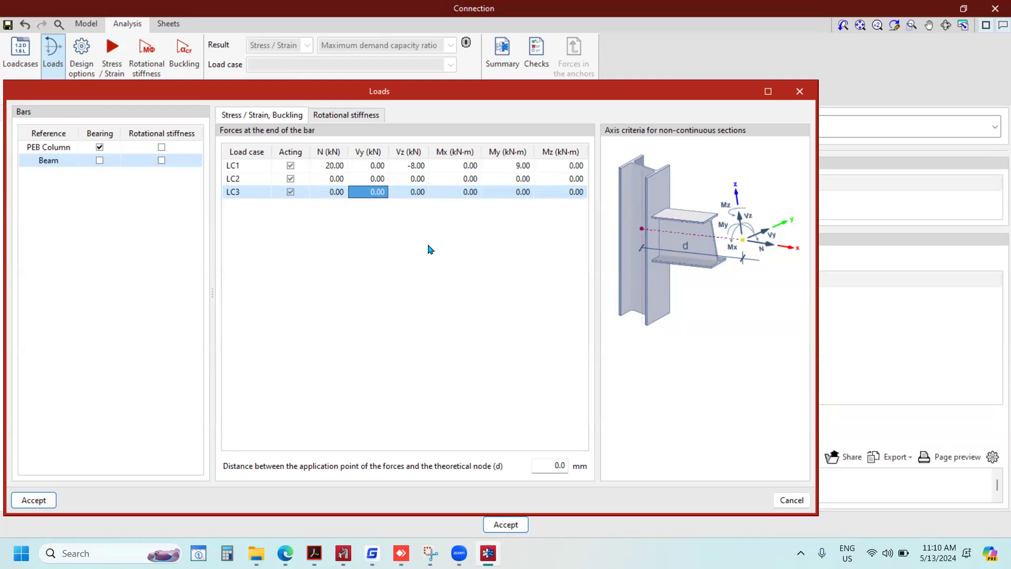
pyautogui.click(799, 91)
# Return to the connection's modelling operations and close the connection editor.
pyautogui.scroll(-4, 457, 227)
pyautogui.scroll(2, 459, 226)
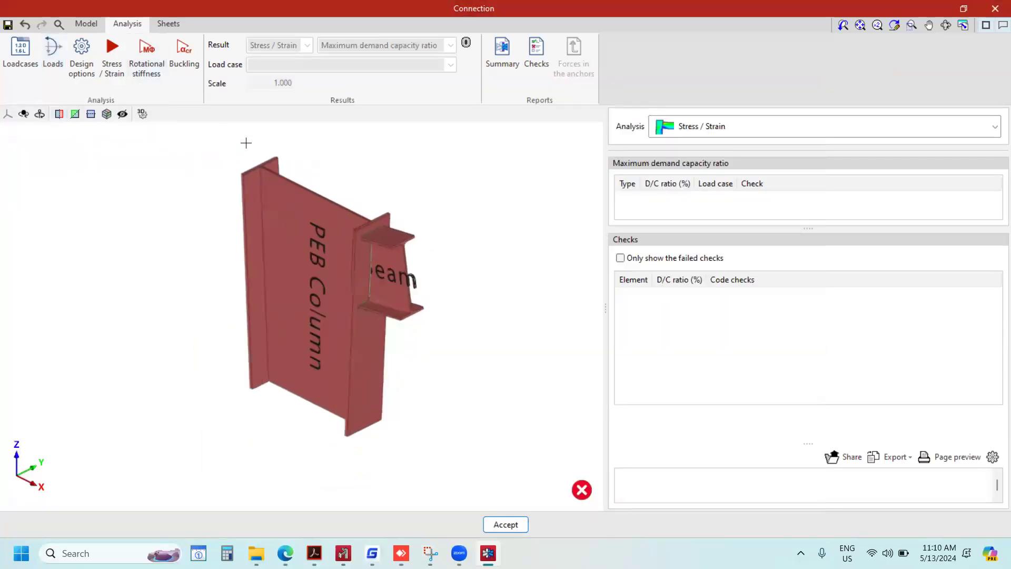
pyautogui.scroll(-2, 347, 227)
pyautogui.click(87, 21)
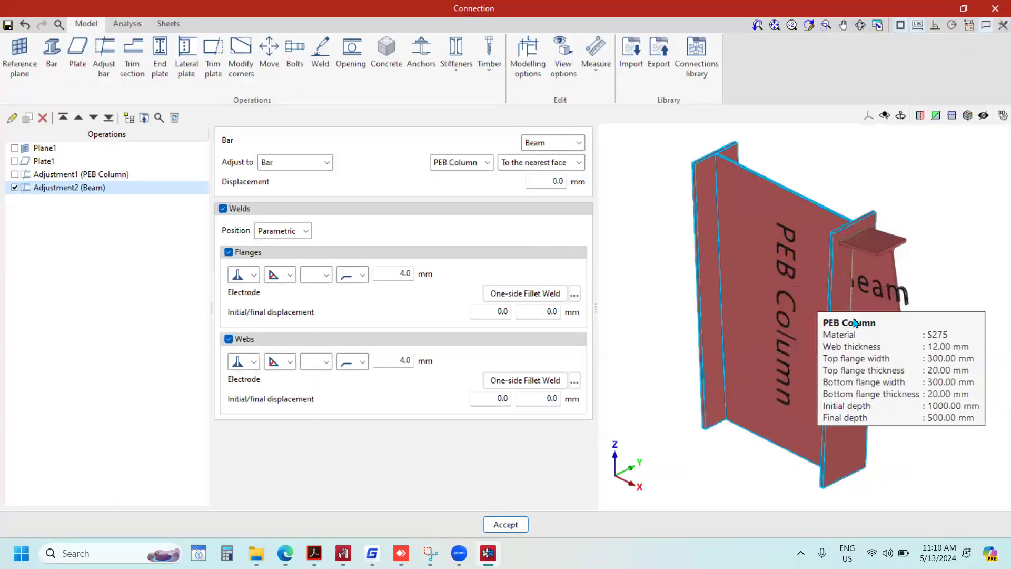
pyautogui.scroll(-2, 778, 282)
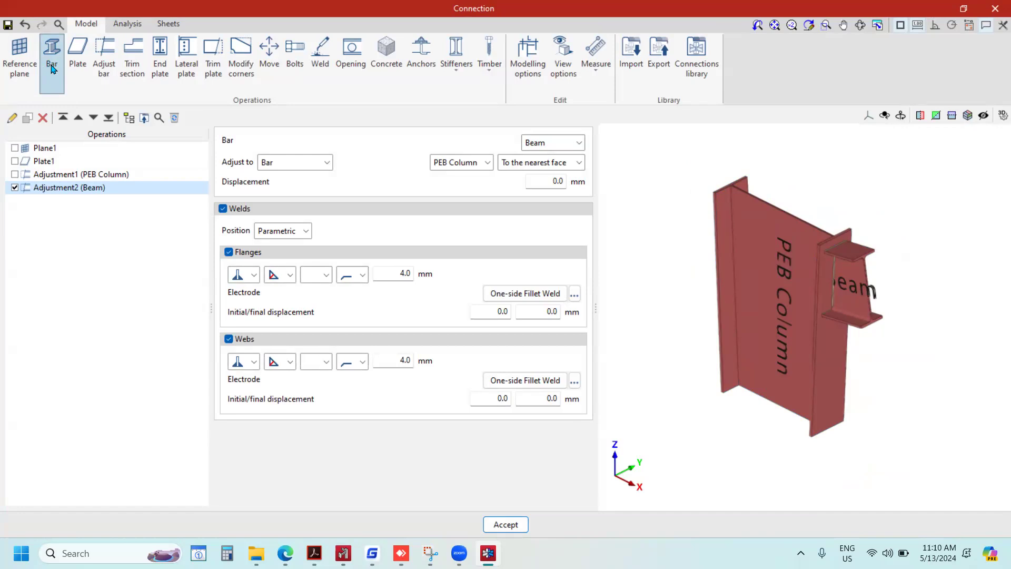
pyautogui.click(992, 11)
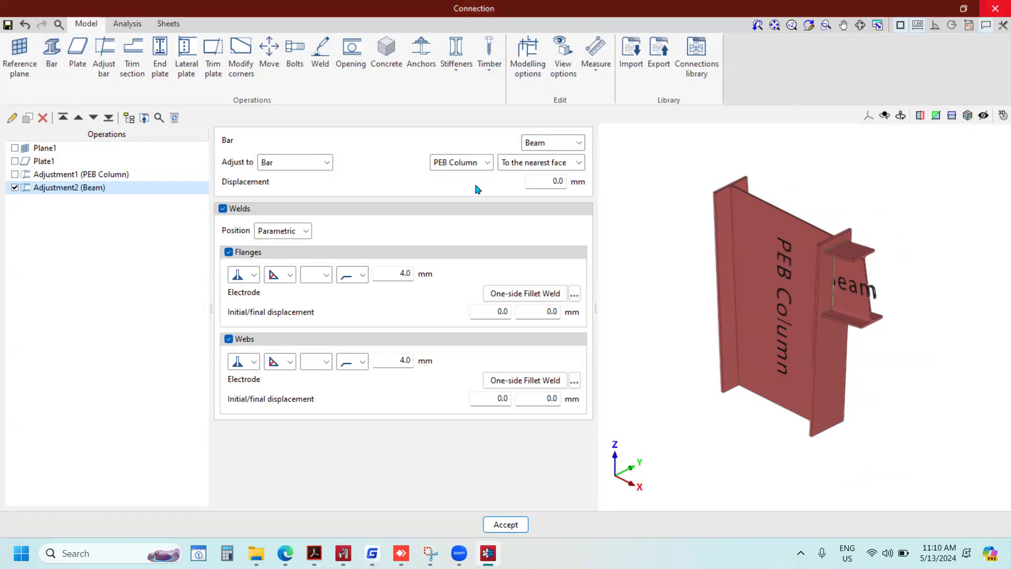
# Leave the current PEB project and create a new project file named fgfhfhhgf.
pyautogui.click(16, 16)
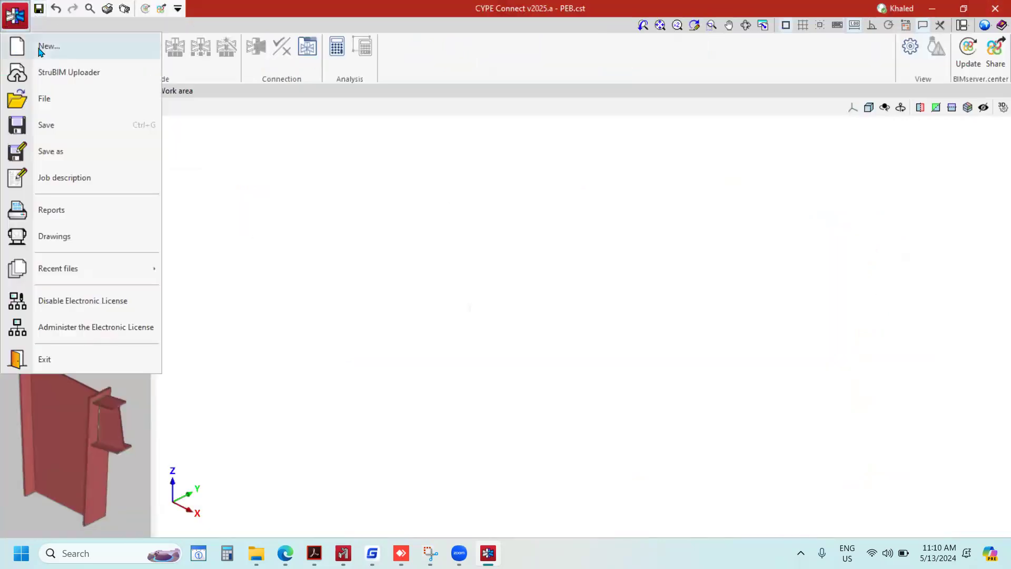
pyautogui.click(34, 358)
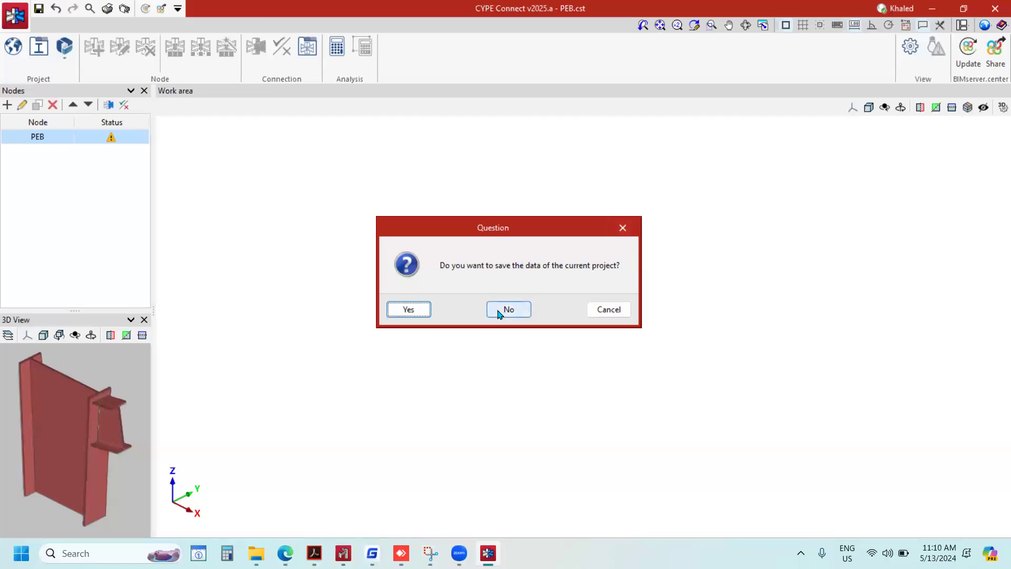
pyautogui.click(412, 310)
pyautogui.write('fghfhfgf')
pyautogui.click(361, 349)
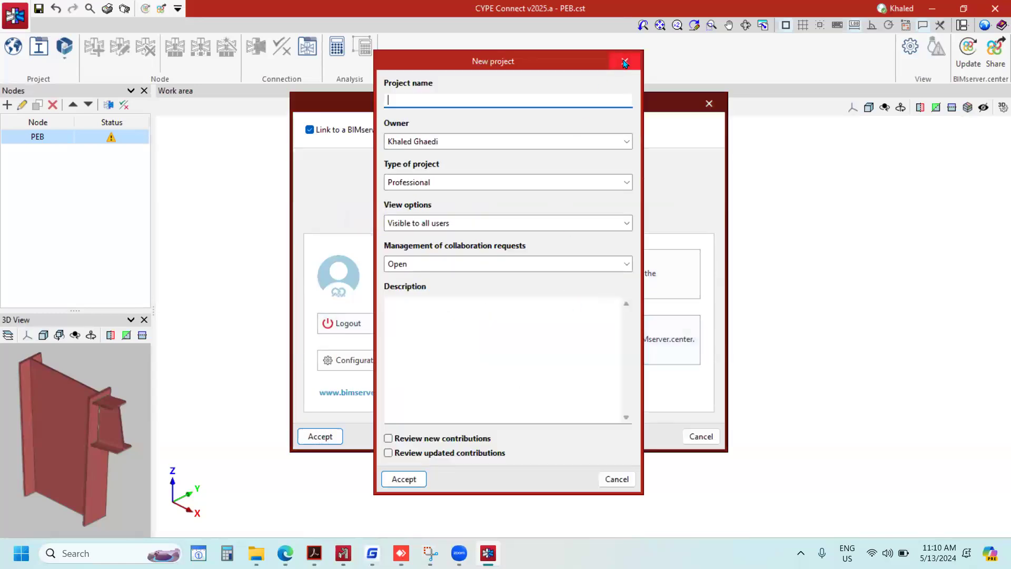
# Cancel the new BIMserver.center project and accept the new file with its BIMserver.center link disabled.
pyautogui.click(625, 61)
pyautogui.click(312, 131)
pyautogui.click(307, 441)
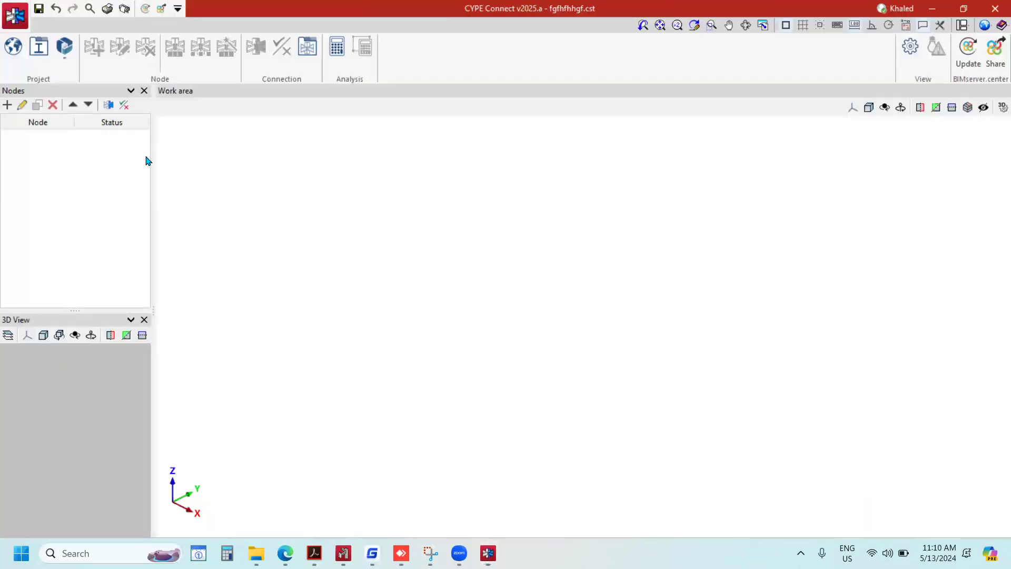
# Create a node with reference Con1 and add a rolled steel I-section bar named Main Beam.
pyautogui.click(7, 106)
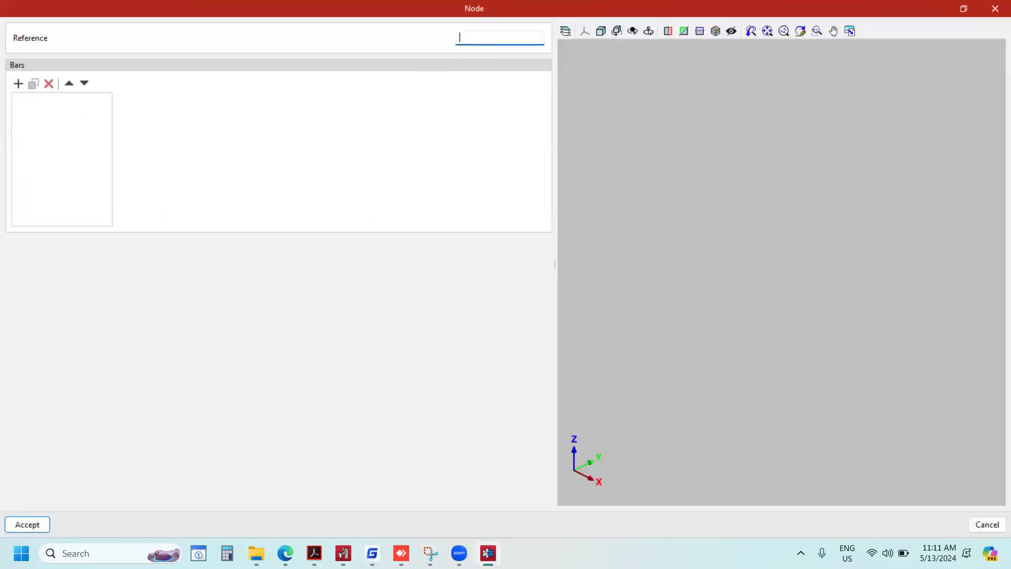
pyautogui.write('Con1')
pyautogui.click(18, 85)
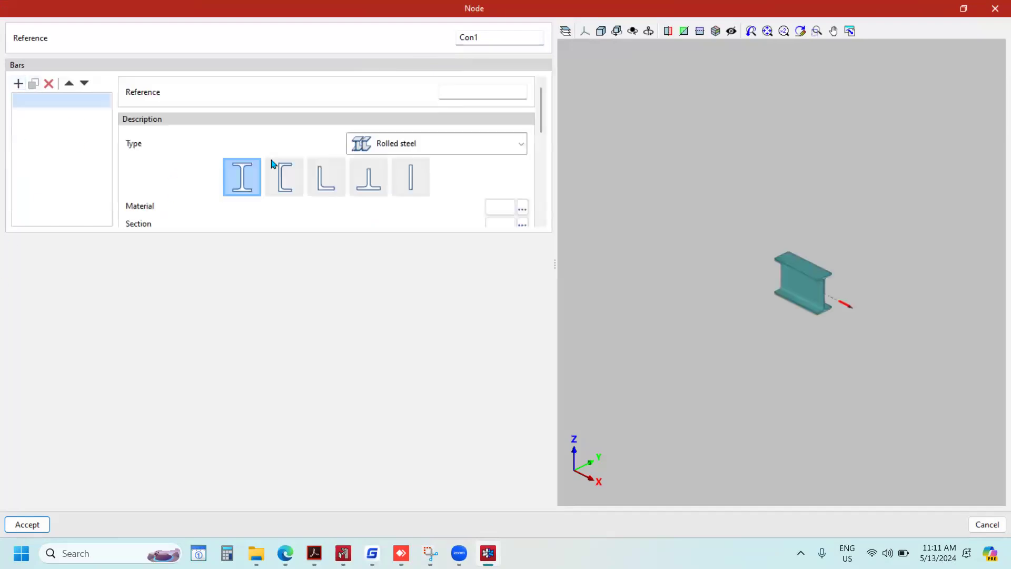
pyautogui.click(507, 89)
pyautogui.write('Main Beam')
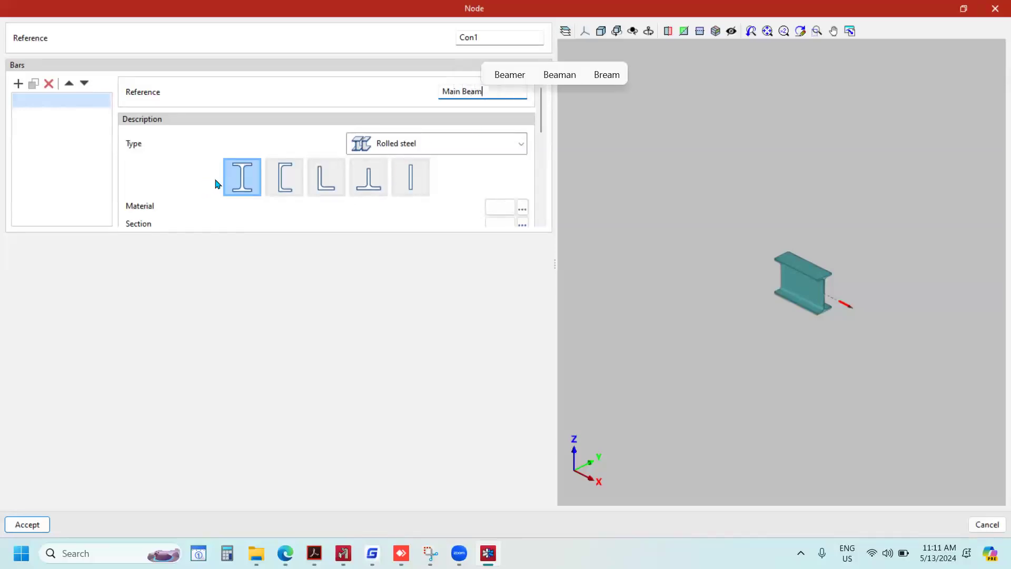
# Set the Main Beam bar's material to S275.
pyautogui.scroll(-2, 544, 141)
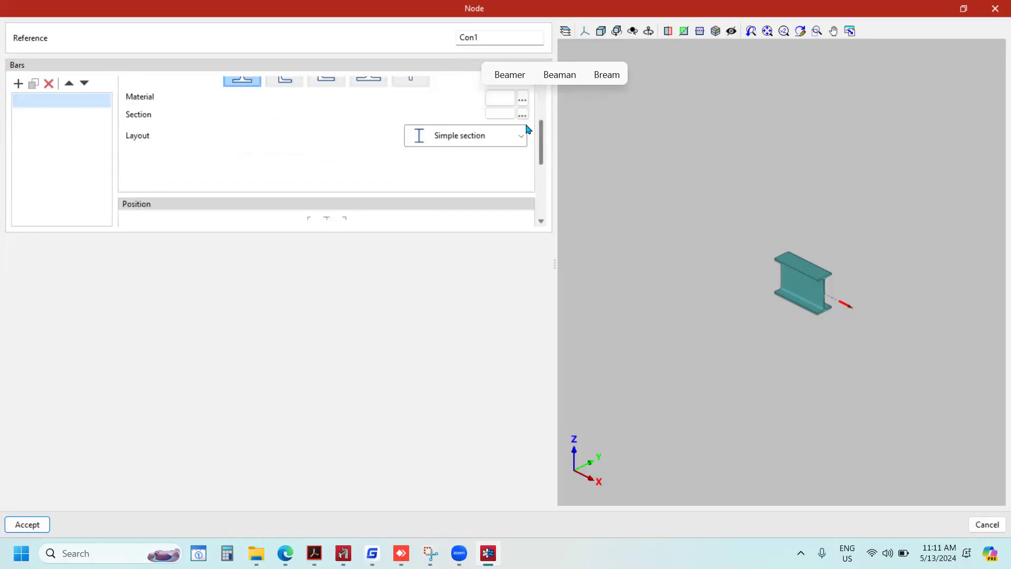
pyautogui.click(522, 105)
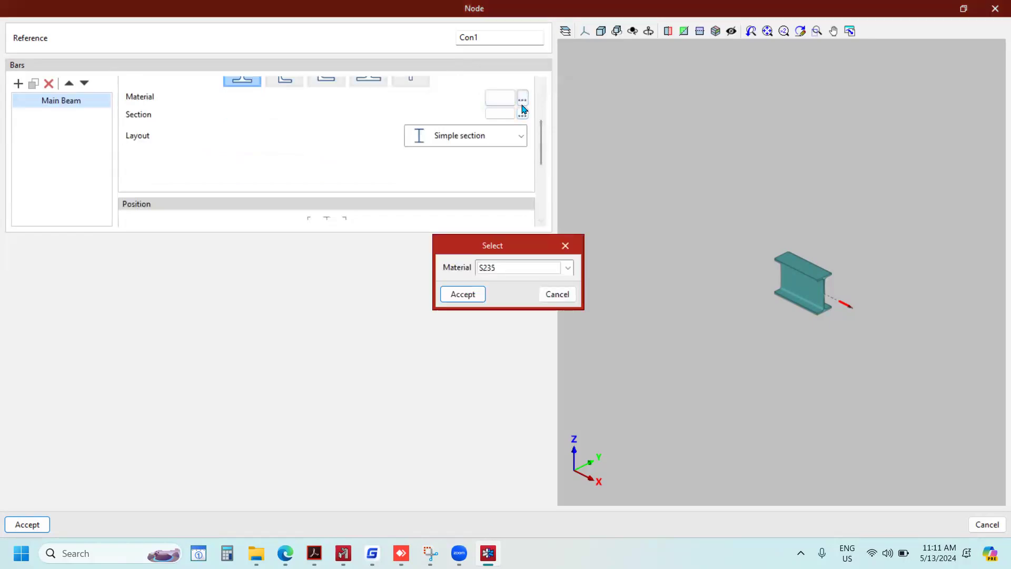
pyautogui.click(526, 267)
pyautogui.click(496, 295)
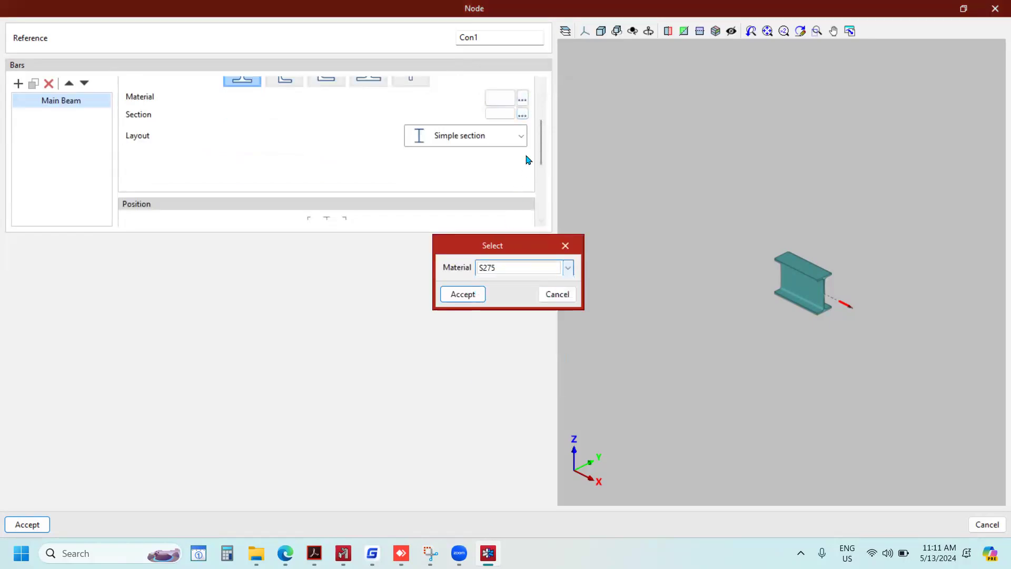
pyautogui.click(463, 293)
pyautogui.click(523, 114)
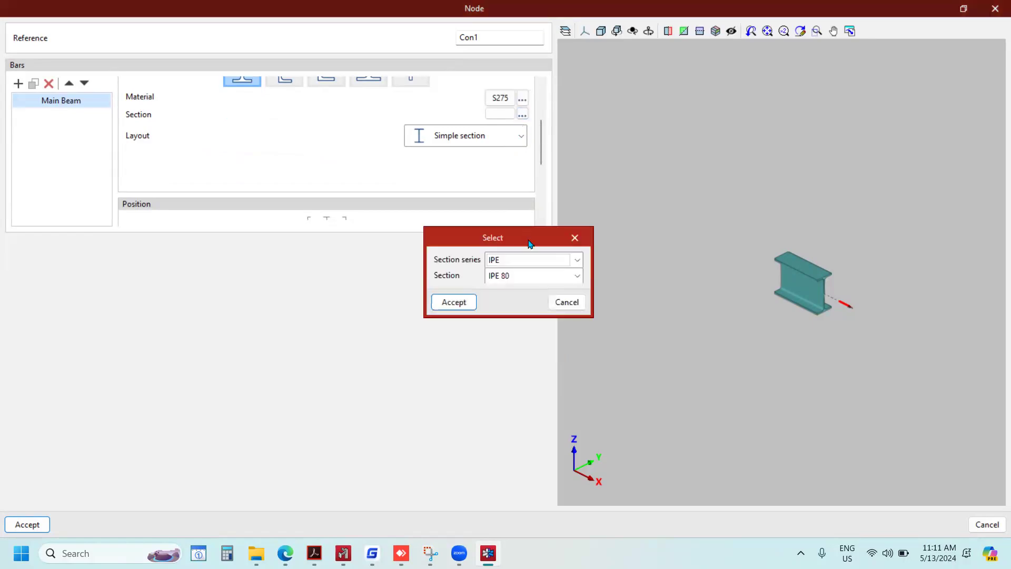
pyautogui.click(544, 267)
pyautogui.scroll(-1, 530, 338)
pyautogui.scroll(1, 505, 327)
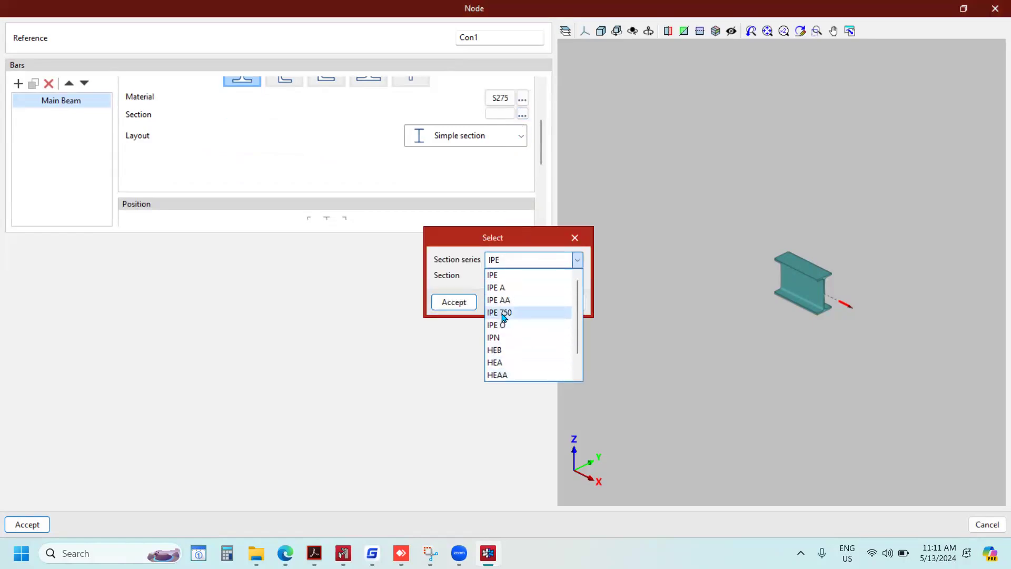
pyautogui.scroll(-1, 528, 332)
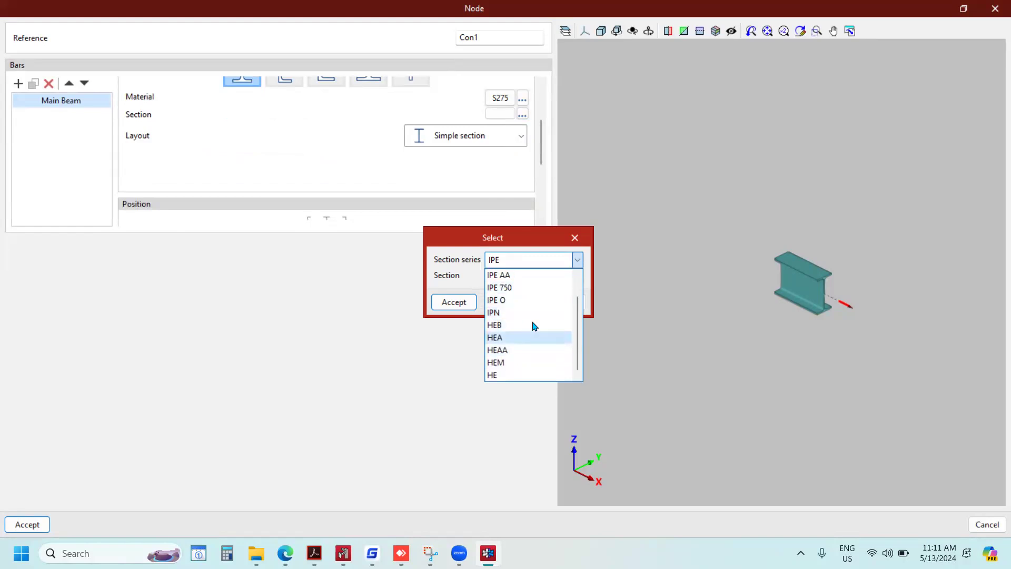
pyautogui.click(578, 236)
pyautogui.click(578, 237)
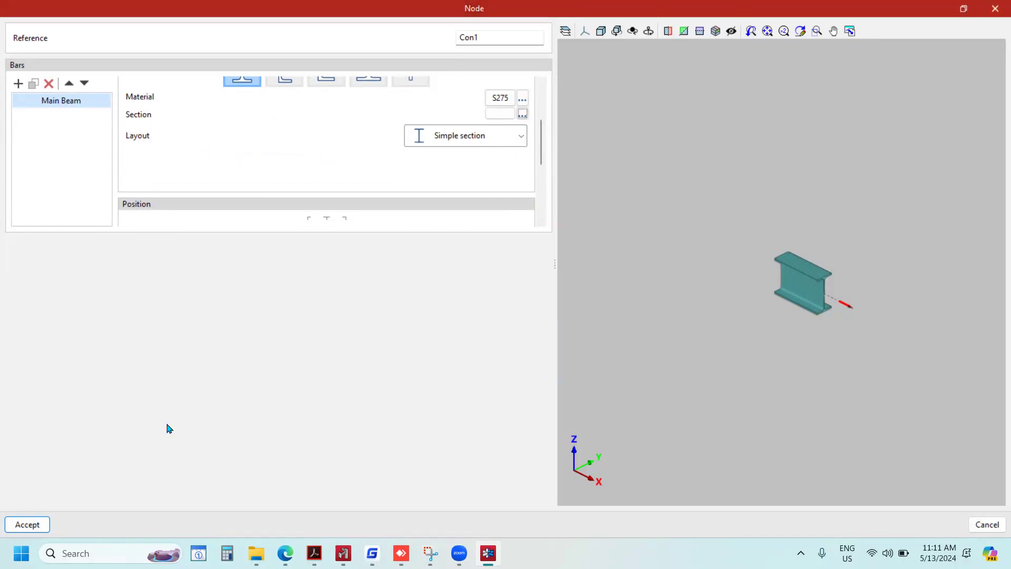
# Accept the Con1 node and open the project's steel section library.
pyautogui.click(28, 525)
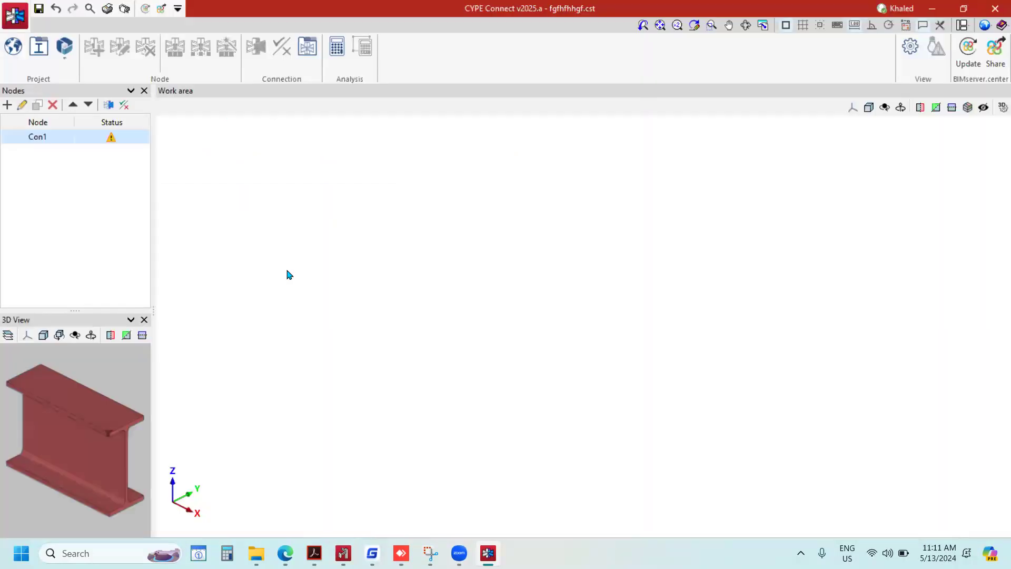
pyautogui.click(37, 55)
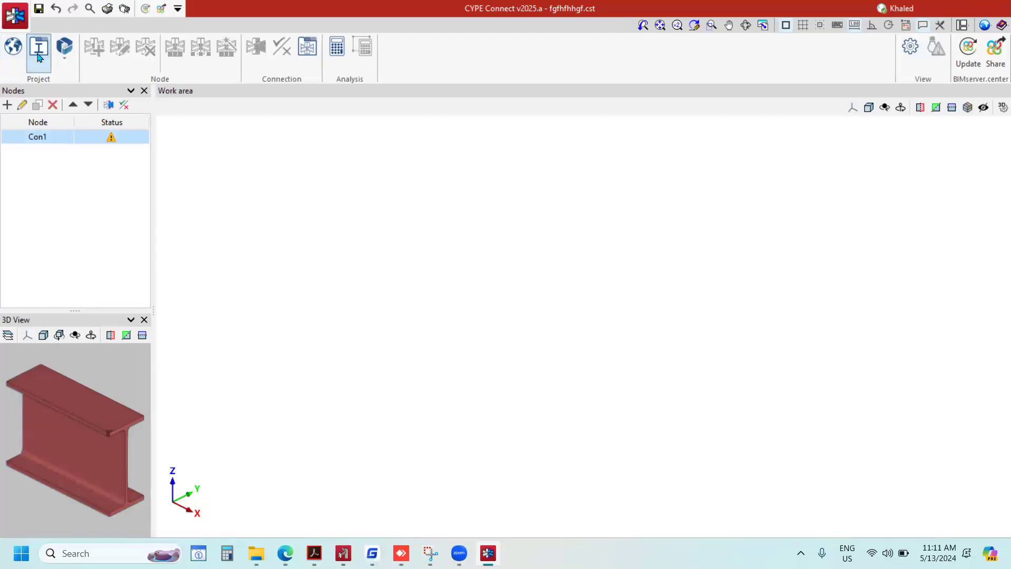
pyautogui.moveTo(478, 149); pyautogui.dragTo(345, 128)
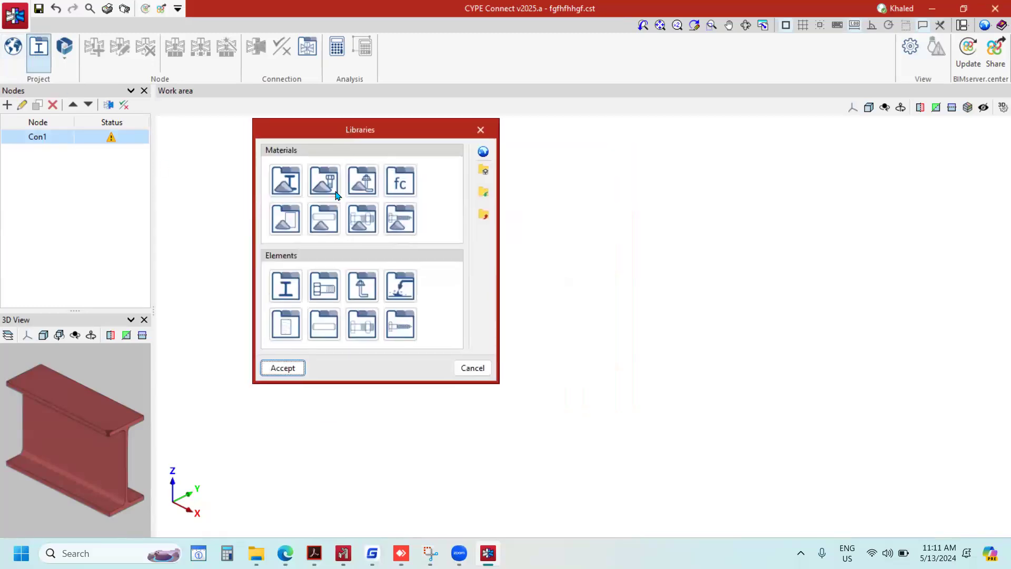
pyautogui.click(282, 292)
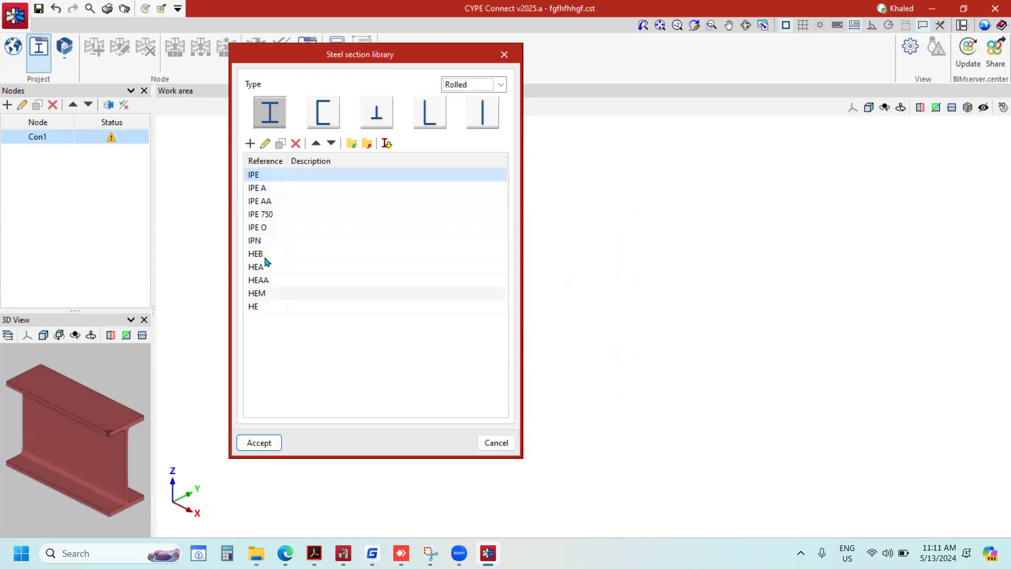
# Import the predefined UB and UC series from the European section ranges and accept the libraries.
pyautogui.click(387, 147)
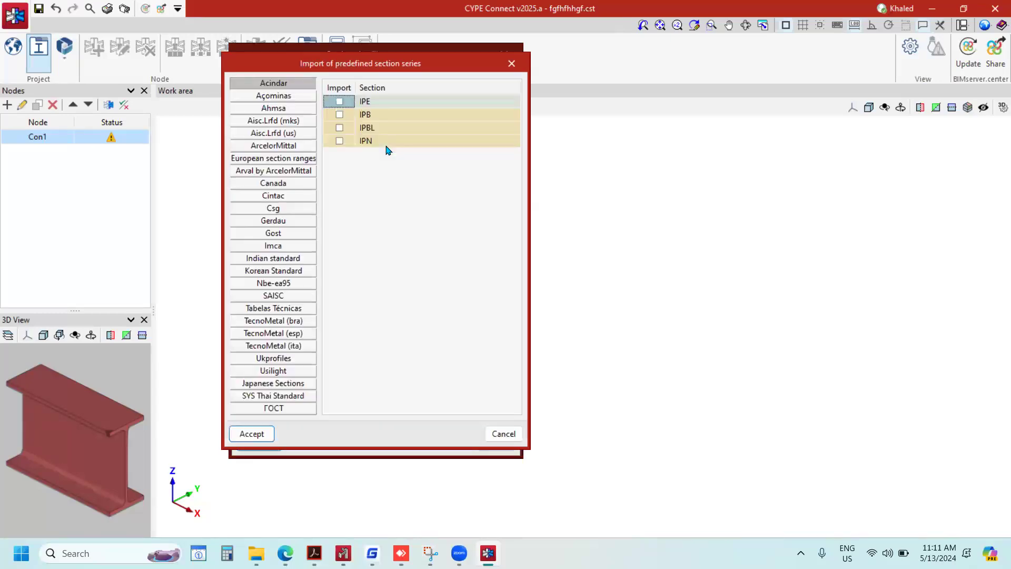
pyautogui.click(267, 161)
pyautogui.click(339, 325)
pyautogui.click(339, 338)
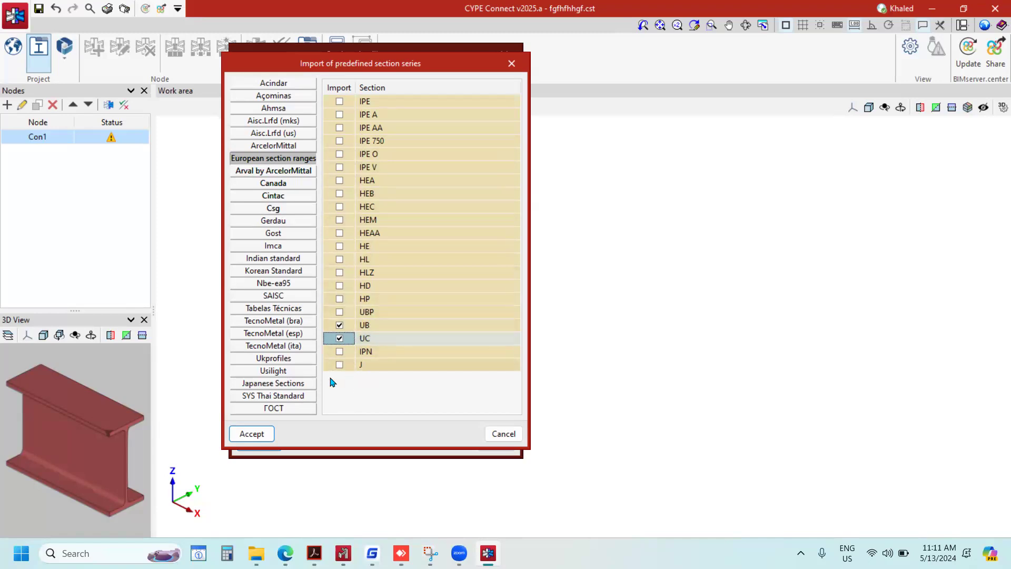
pyautogui.click(265, 434)
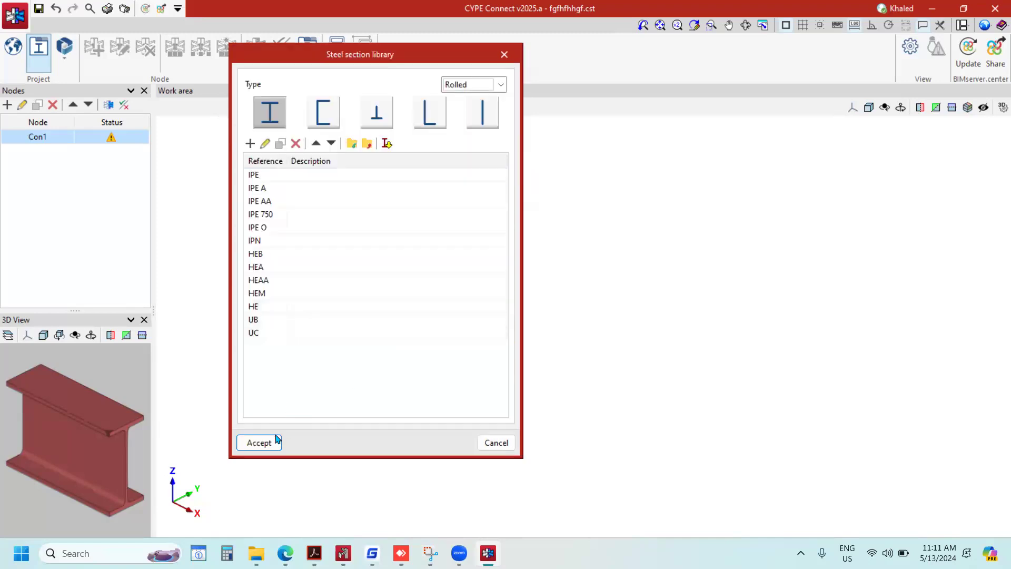
pyautogui.click(278, 441)
pyautogui.click(283, 367)
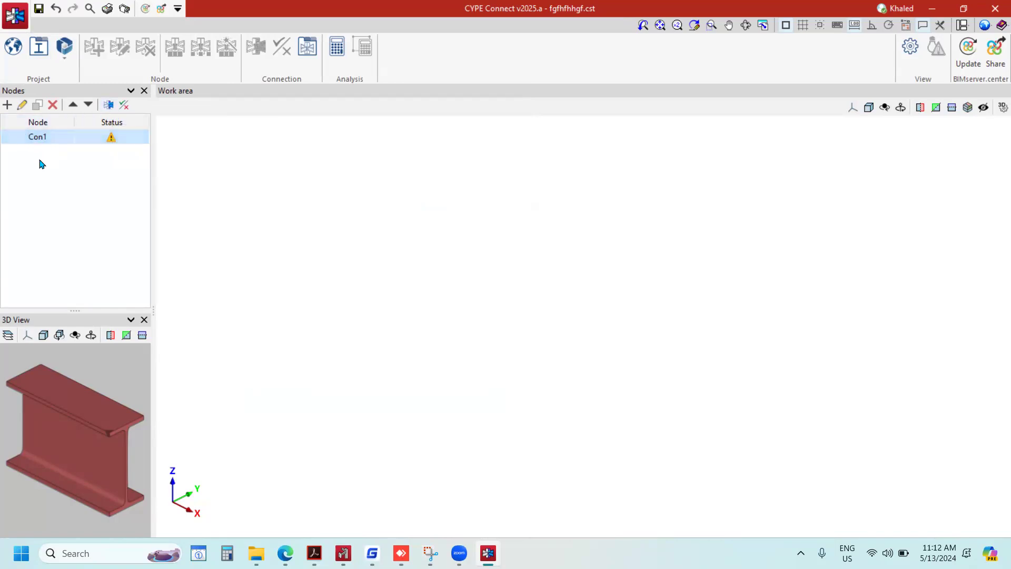
# Edit node Con1 and assign section UB 533 x 165 x 74 from the UB series to the Main Beam bar.
pyautogui.scroll(-3, 78, 422)
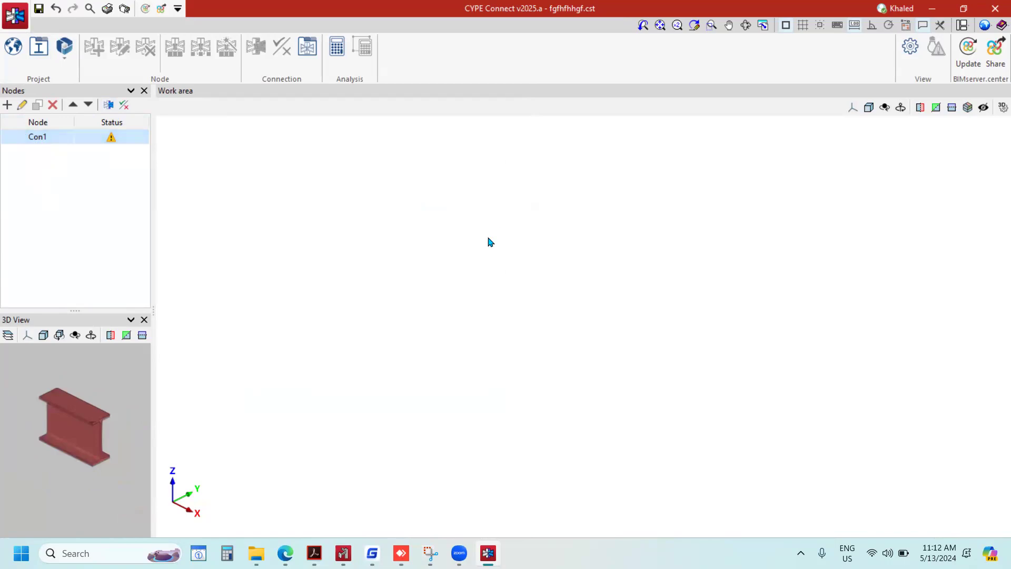
pyautogui.scroll(2, 133, 389)
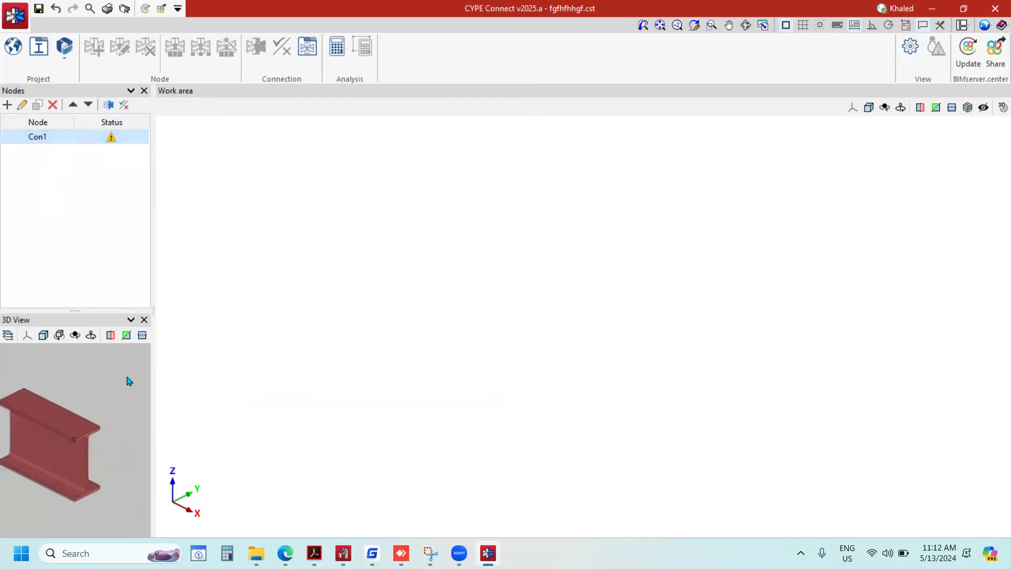
pyautogui.click(23, 106)
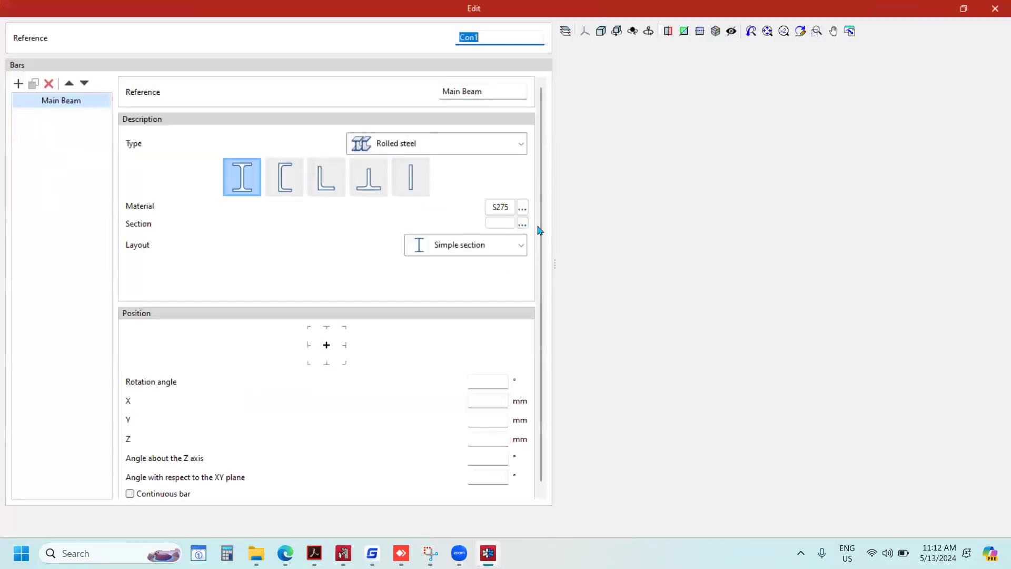
pyautogui.click(522, 224)
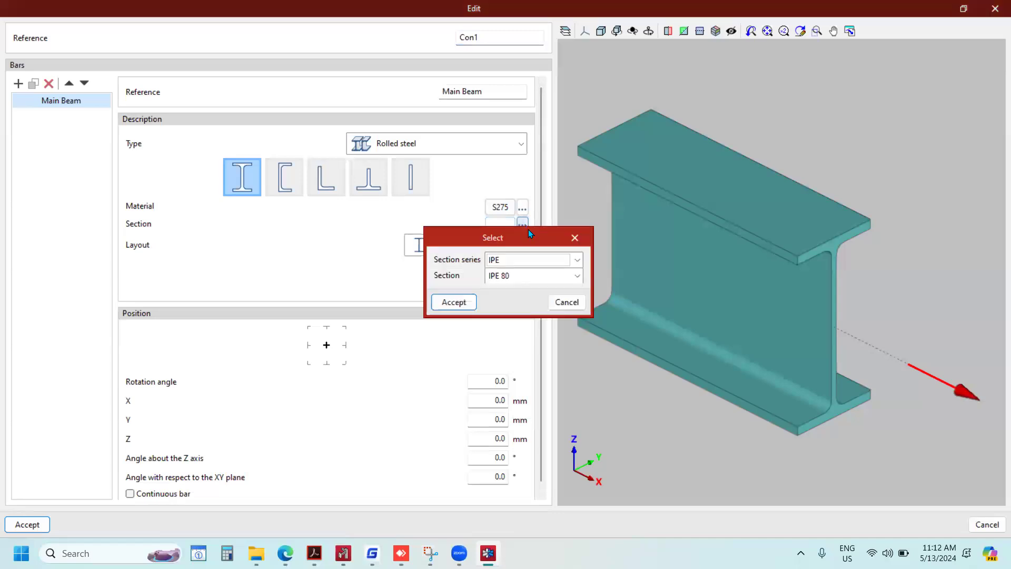
pyautogui.click(577, 259)
pyautogui.scroll(-2, 526, 327)
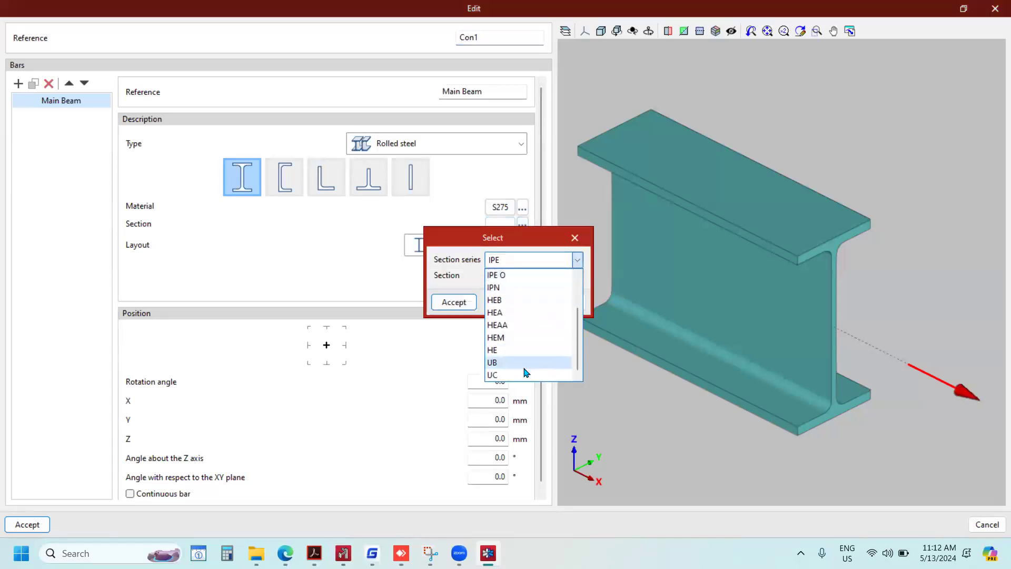
pyautogui.click(501, 362)
pyautogui.click(576, 276)
pyautogui.scroll(-5, 547, 349)
pyautogui.scroll(-4, 542, 366)
pyautogui.scroll(-5, 537, 369)
pyautogui.click(526, 353)
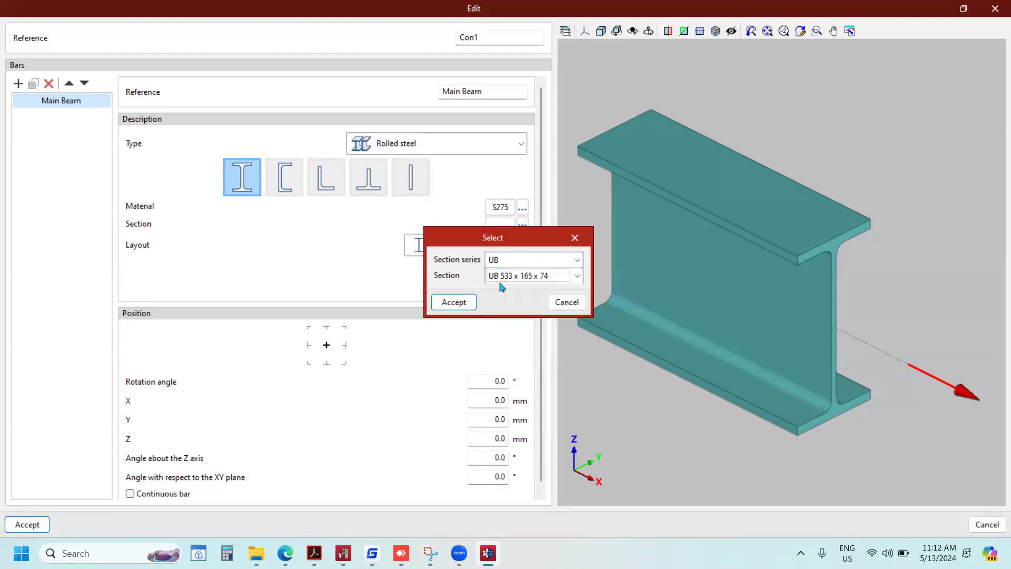
pyautogui.click(460, 301)
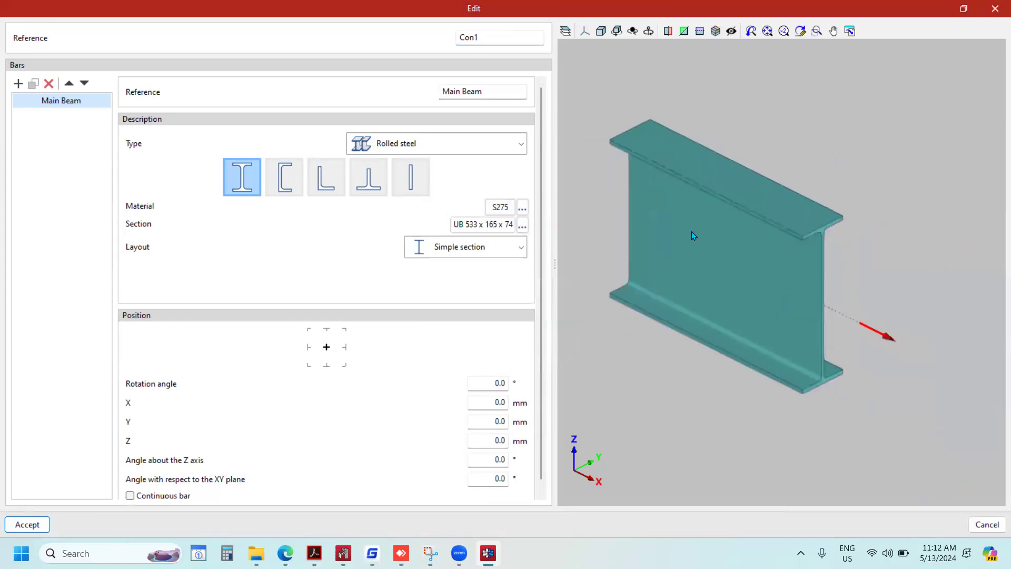
# Make the Main Beam a continuous bar and check it in the 3D view.
pyautogui.scroll(-1, 306, 342)
pyautogui.click(129, 486)
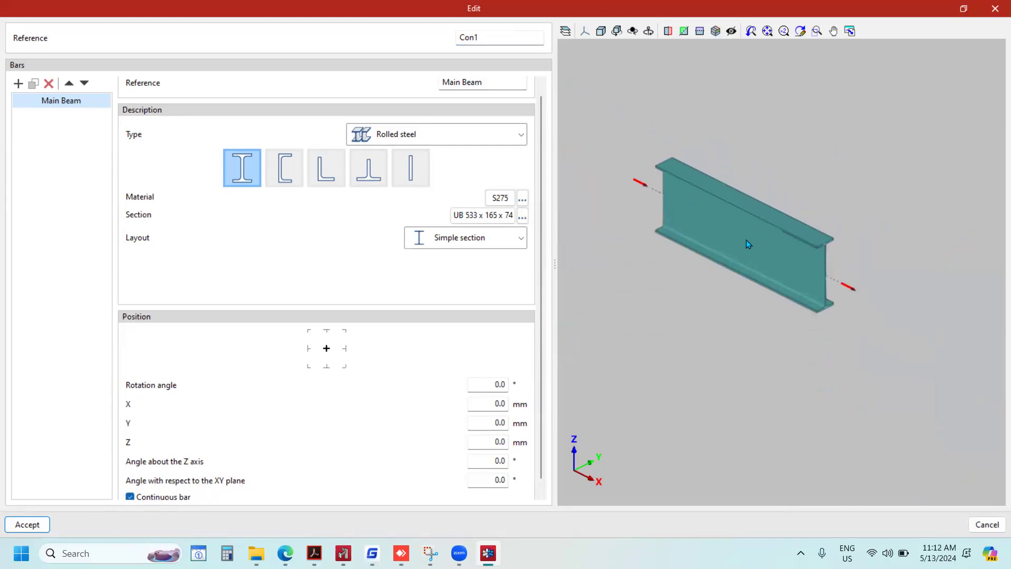
pyautogui.scroll(-2, 747, 244)
pyautogui.scroll(4, 728, 226)
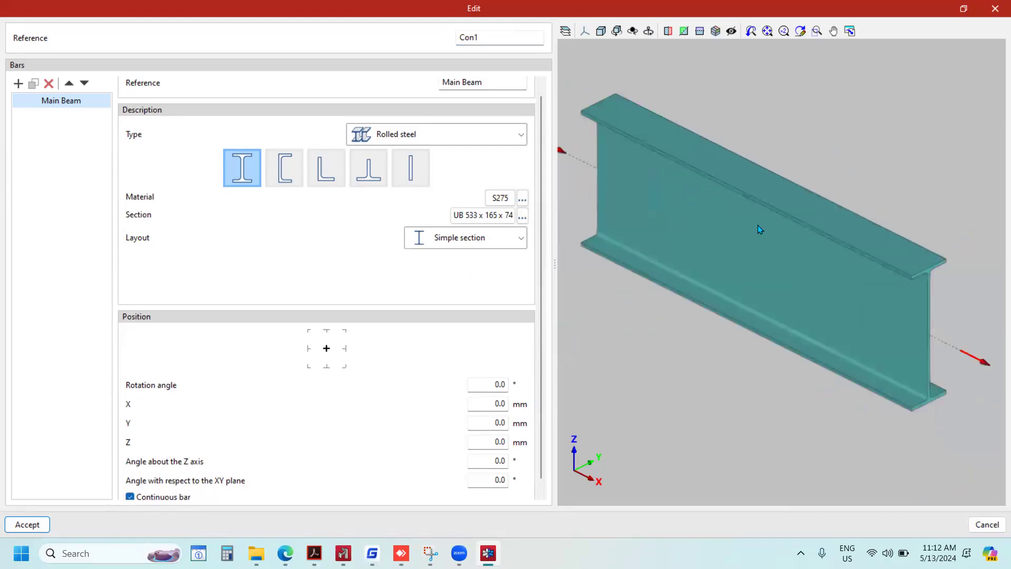
pyautogui.scroll(-3, 753, 240)
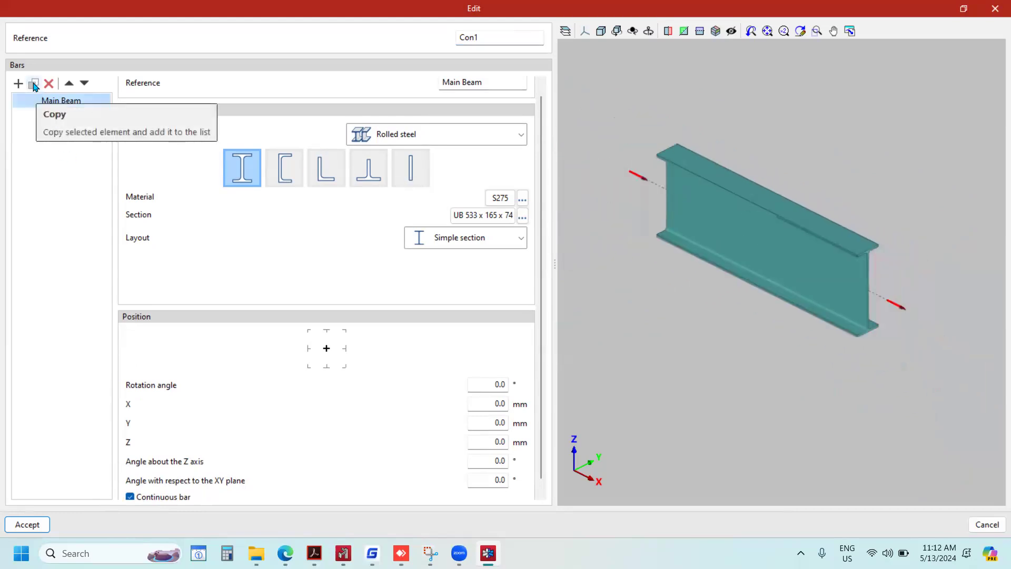
# Duplicate the Main Beam bar and turn off the continuous bar option for the selected one of the two.
pyautogui.click(34, 84)
pyautogui.scroll(-1, 191, 459)
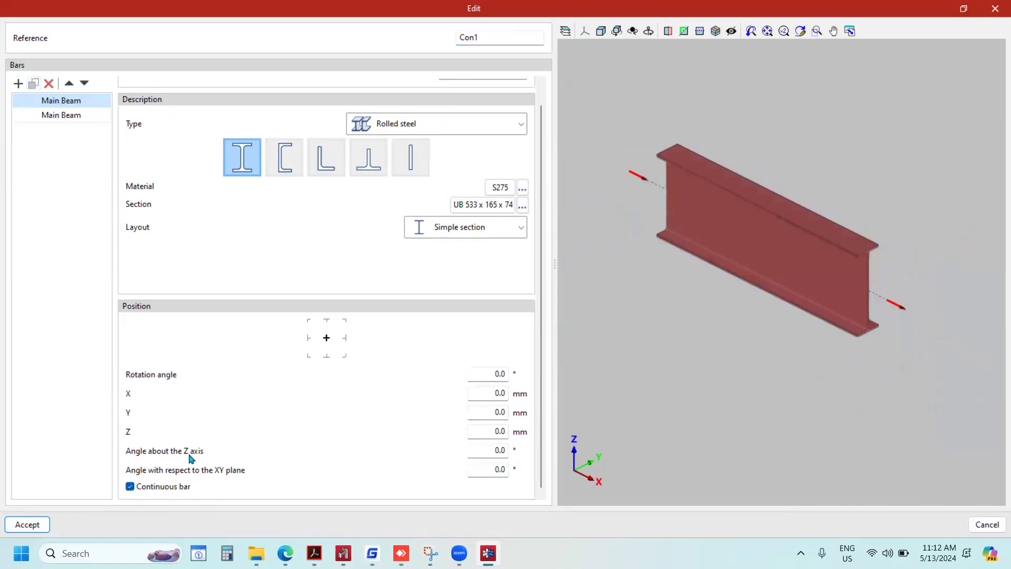
pyautogui.click(144, 486)
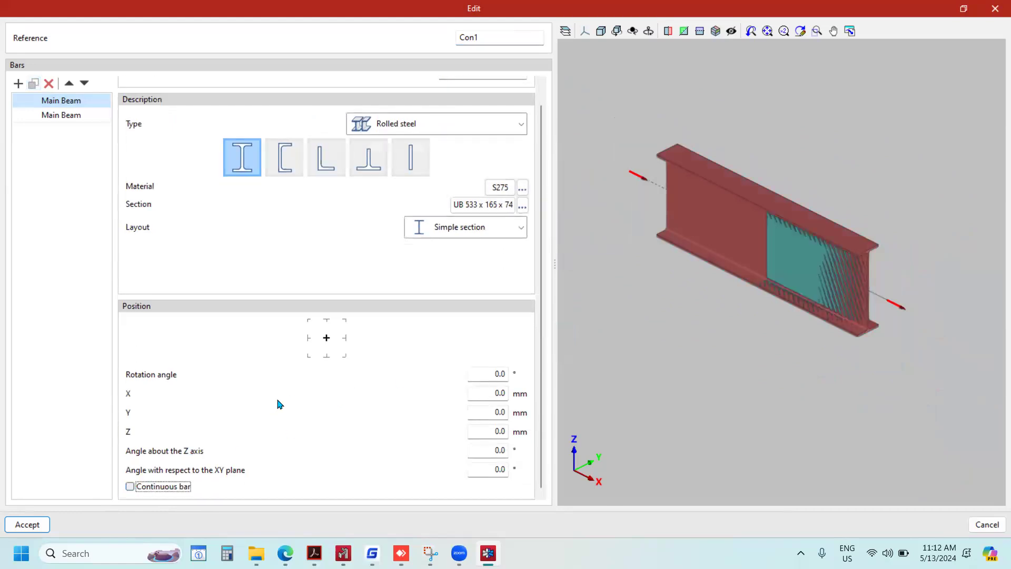
pyautogui.scroll(3, 819, 295)
pyautogui.scroll(-4, 817, 264)
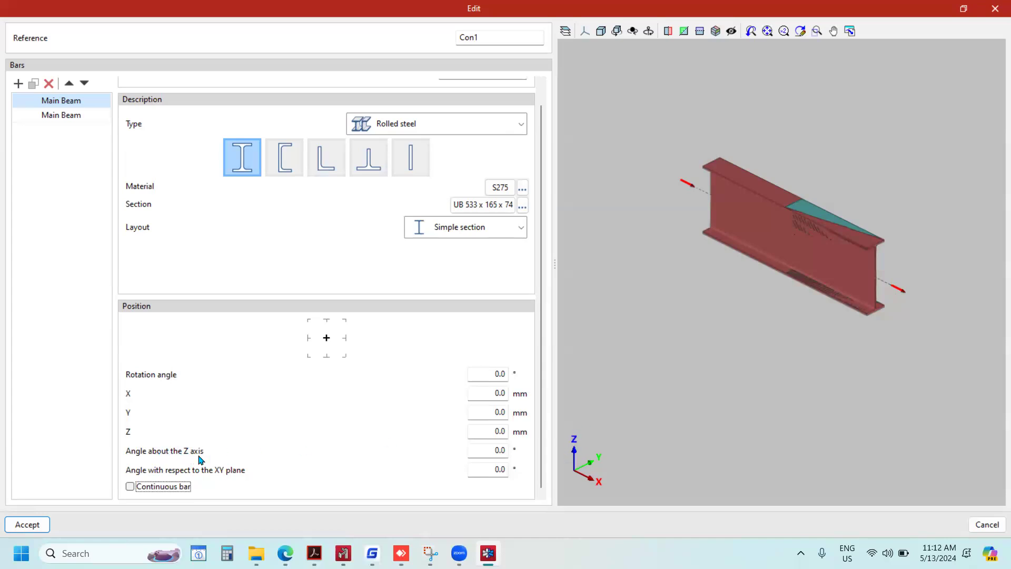
# Set the non-continuous bar's angle about the Z axis to 90°.
pyautogui.click(485, 450)
pyautogui.write('90')
pyautogui.press('Tab')
pyautogui.scroll(5, 811, 202)
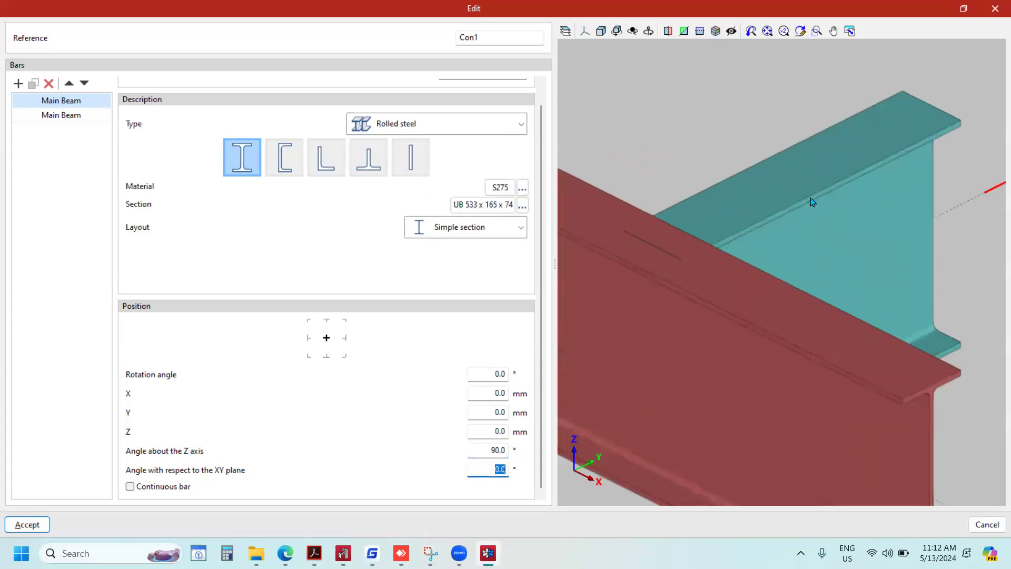
pyautogui.scroll(-5, 813, 203)
pyautogui.scroll(-2, 835, 216)
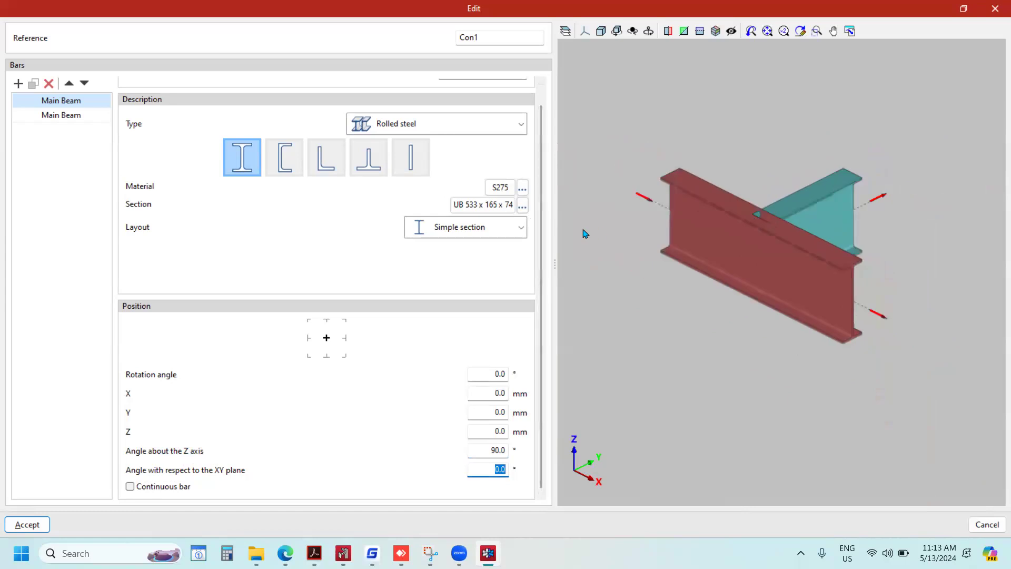
# Change the non-continuous bar's section to UB 254 x 102 x 22 and check it in the 3D view.
pyautogui.click(522, 205)
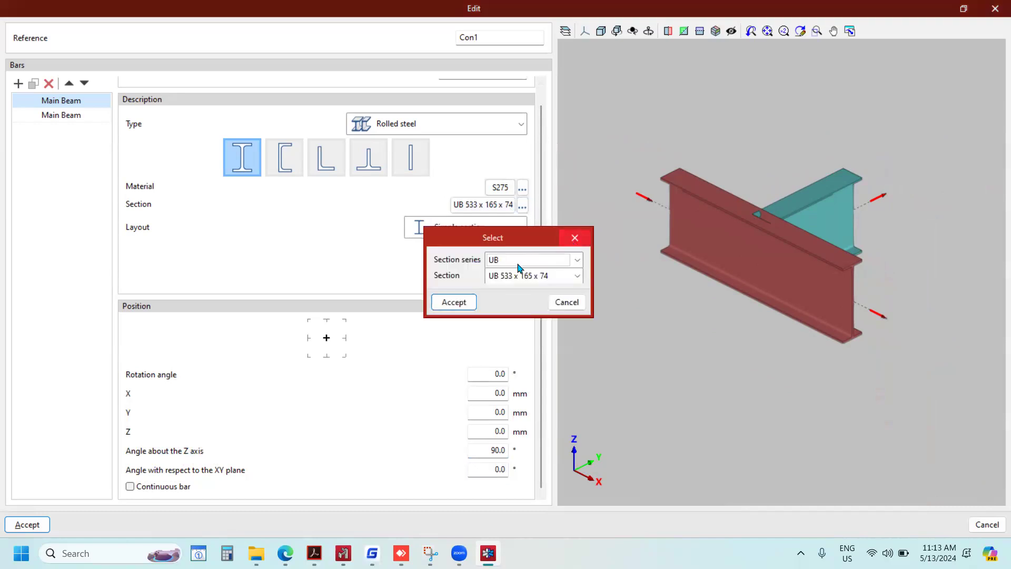
pyautogui.click(569, 280)
pyautogui.scroll(-5, 535, 342)
pyautogui.click(536, 340)
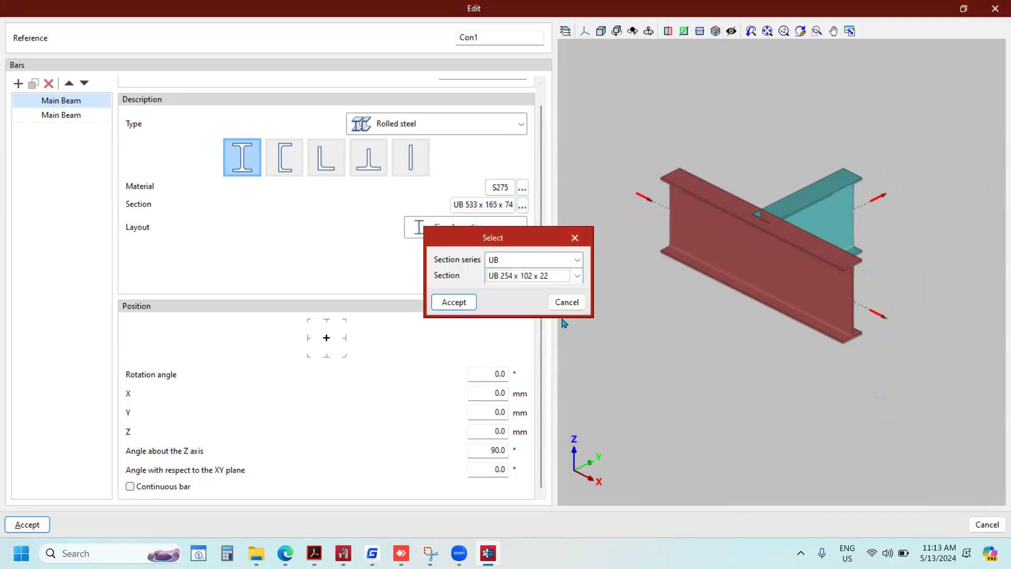
pyautogui.click(456, 302)
pyautogui.moveTo(836, 265)
pyautogui.mouseDown(button='middle')
pyautogui.moveTo(733, 233)
pyautogui.moveTo(835, 255)
pyautogui.mouseUp(button='middle')
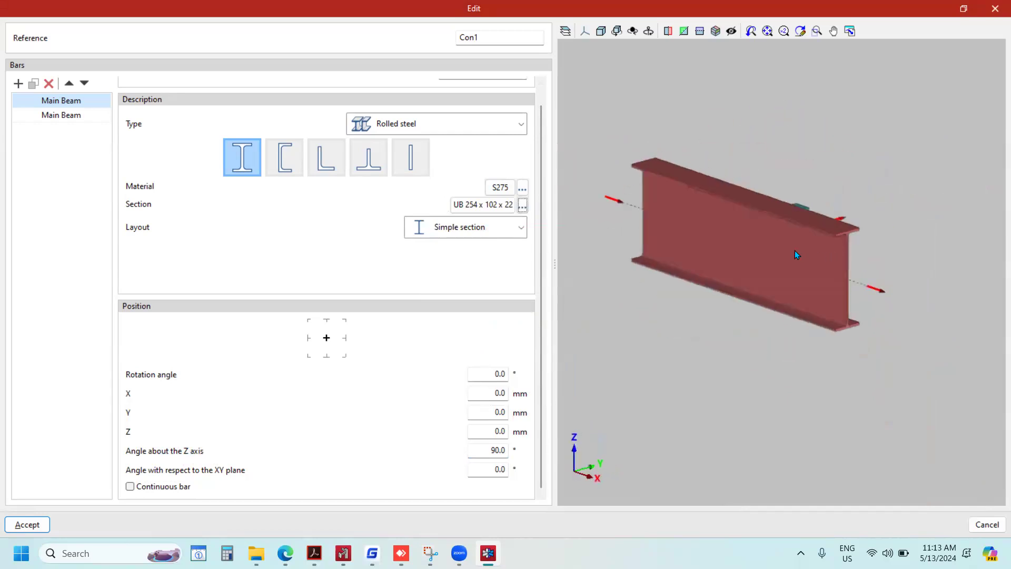
pyautogui.scroll(-2, 801, 241)
# Rename the continuous UB 533 x 165 x 74 bar as Beam 1.
pyautogui.click(70, 116)
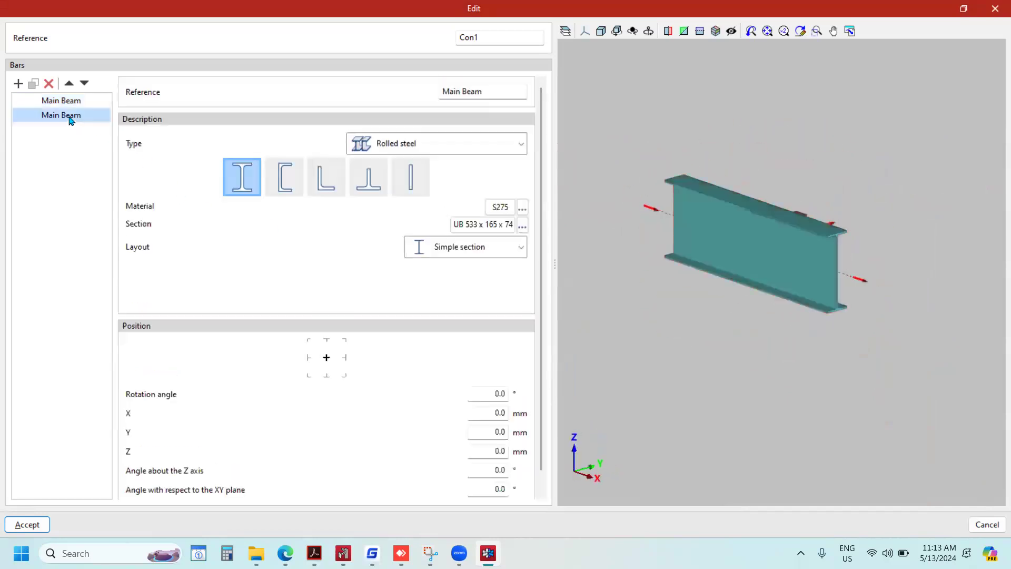
pyautogui.click(510, 92)
pyautogui.write('Beam 1')
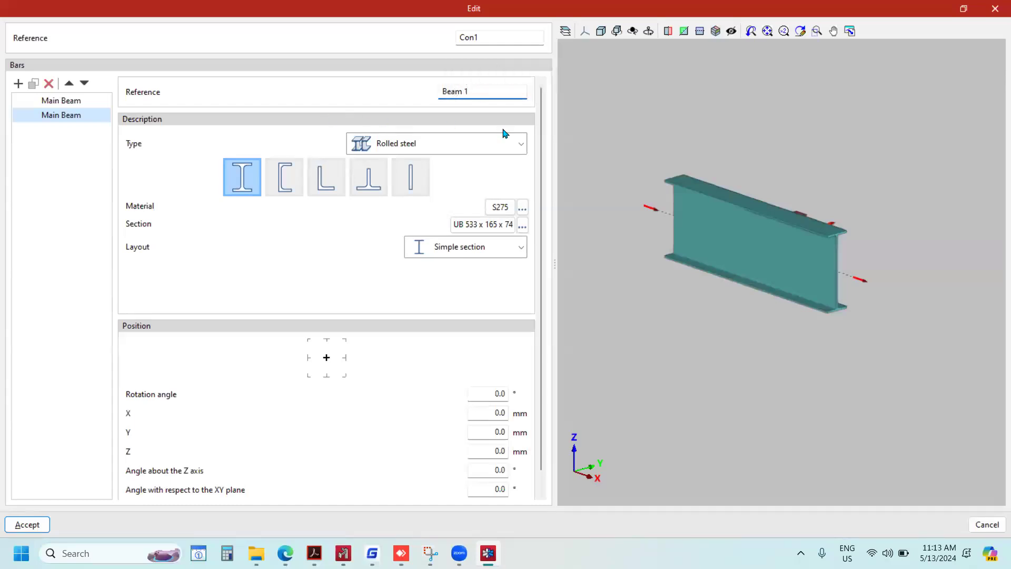
pyautogui.press('Tab')
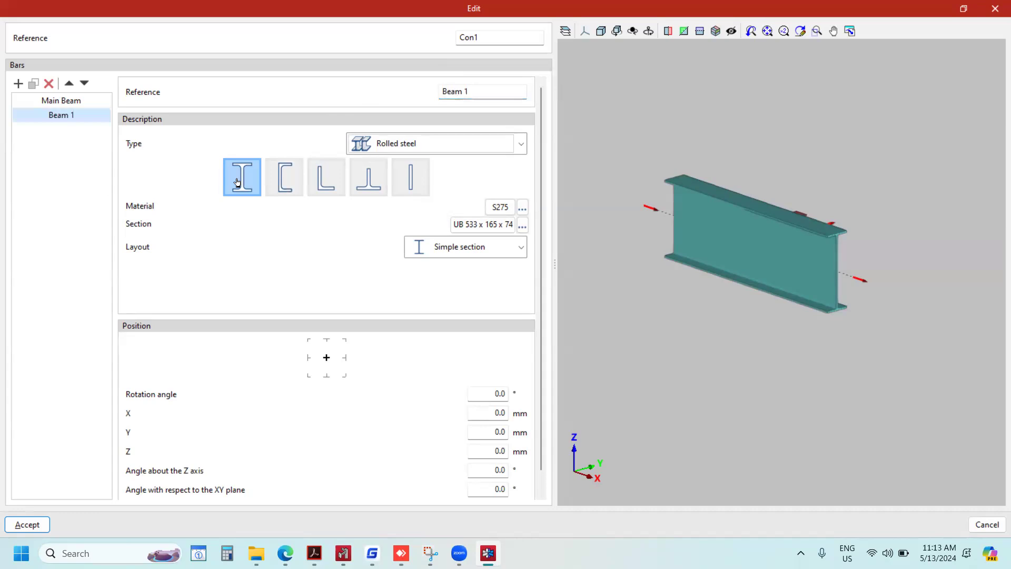
pyautogui.click(480, 91)
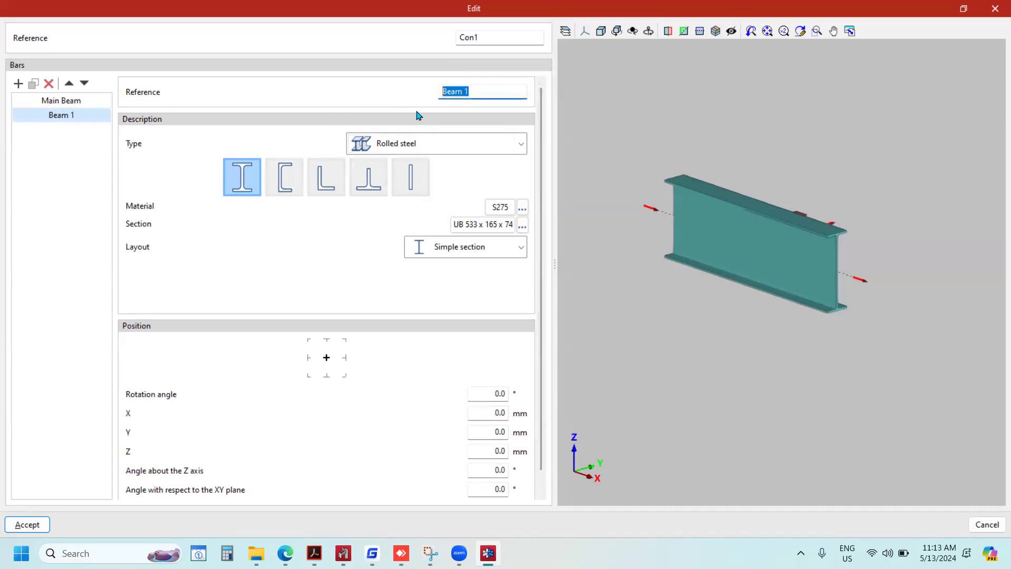
# Duplicate the Beam 1 bar and rename the copy as Beam 2.
pyautogui.click(33, 83)
pyautogui.click(80, 130)
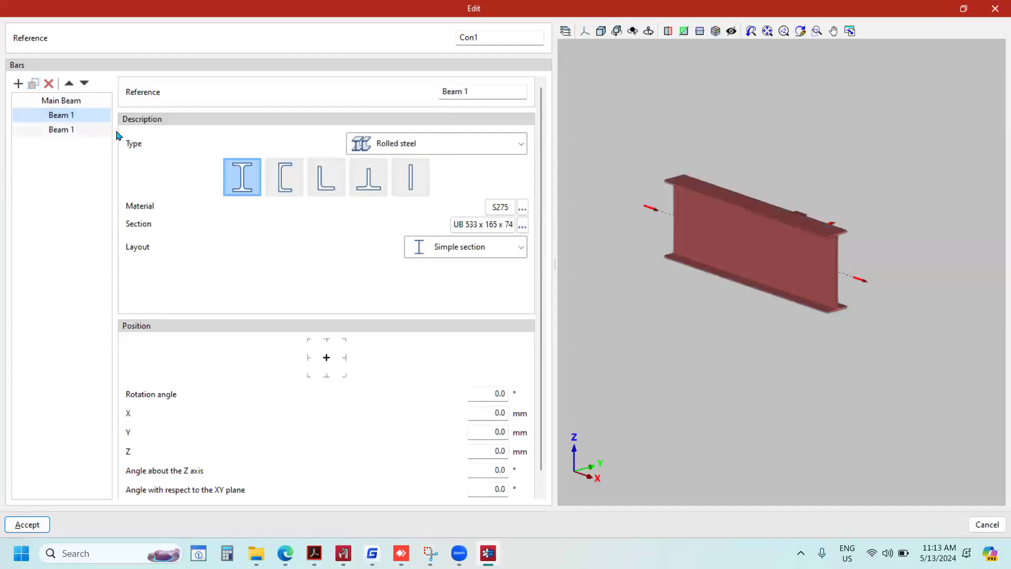
pyautogui.click(474, 93)
pyautogui.click(480, 86)
pyautogui.press('BackSpace')
pyautogui.write('2')
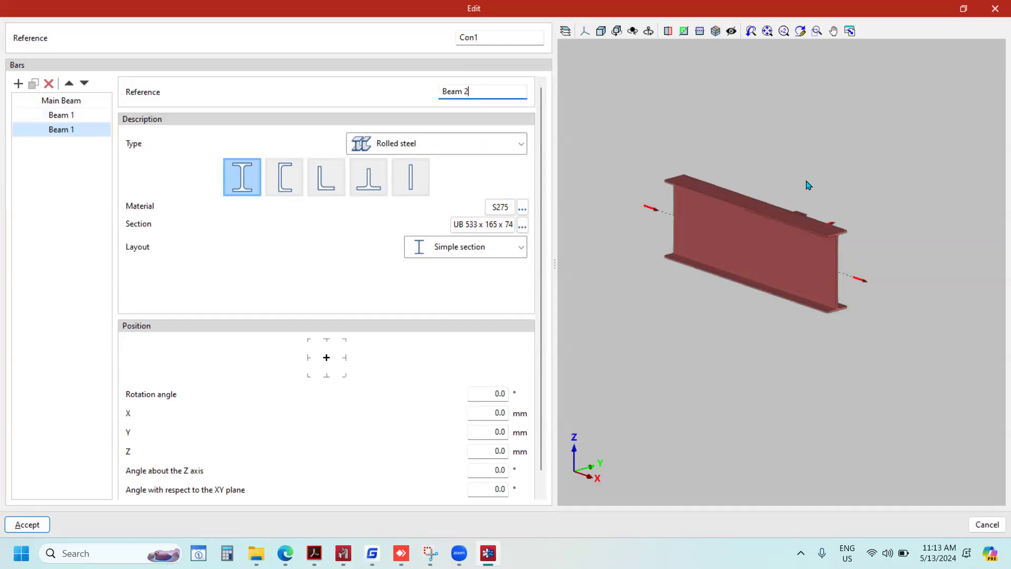
# Turn off the continuous bar option for Beam 2 and set its angle about the Z axis to -90°.
pyautogui.scroll(-1, 517, 425)
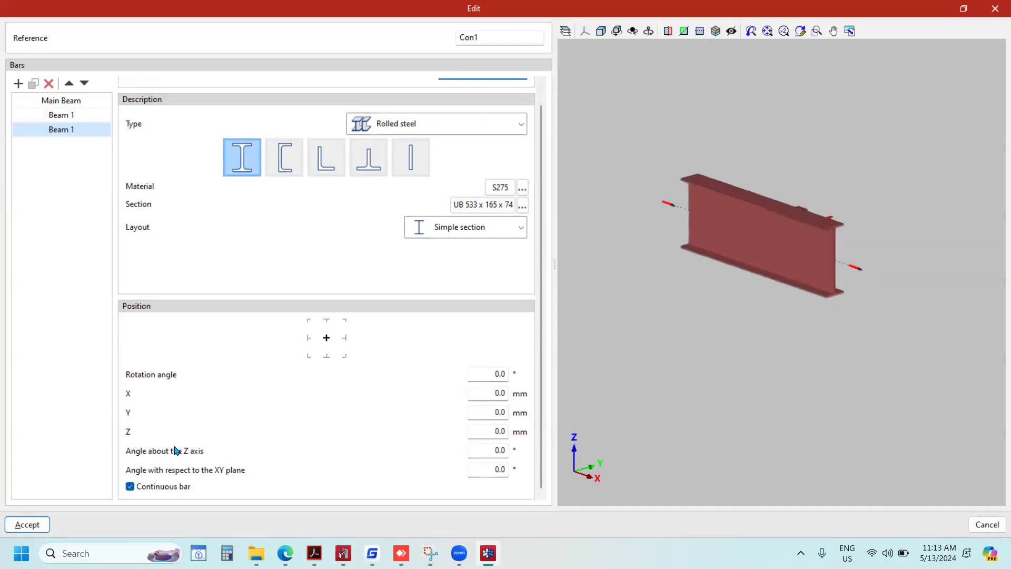
pyautogui.click(489, 452)
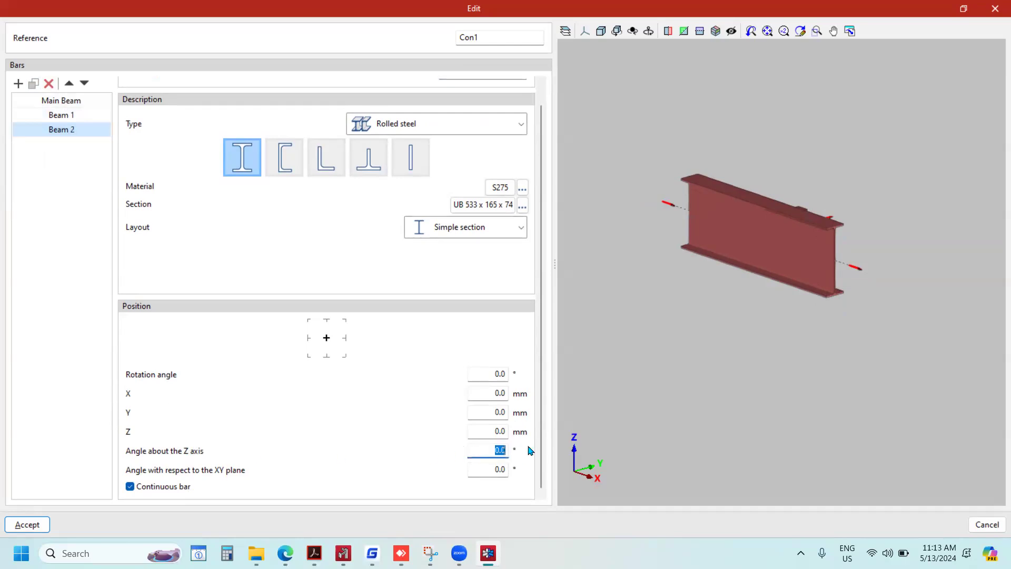
pyautogui.write('90')
pyautogui.press('Tab')
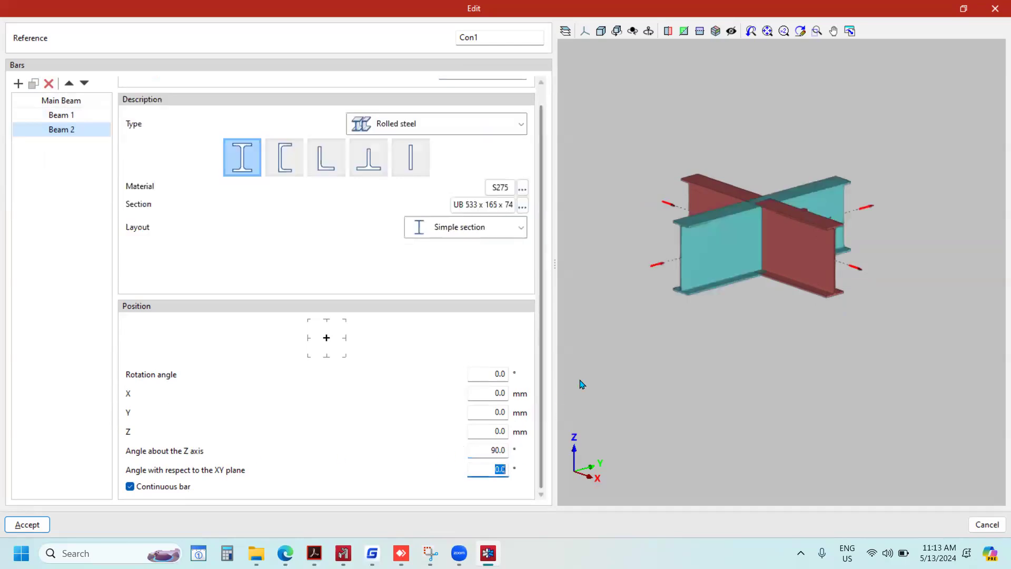
pyautogui.click(130, 486)
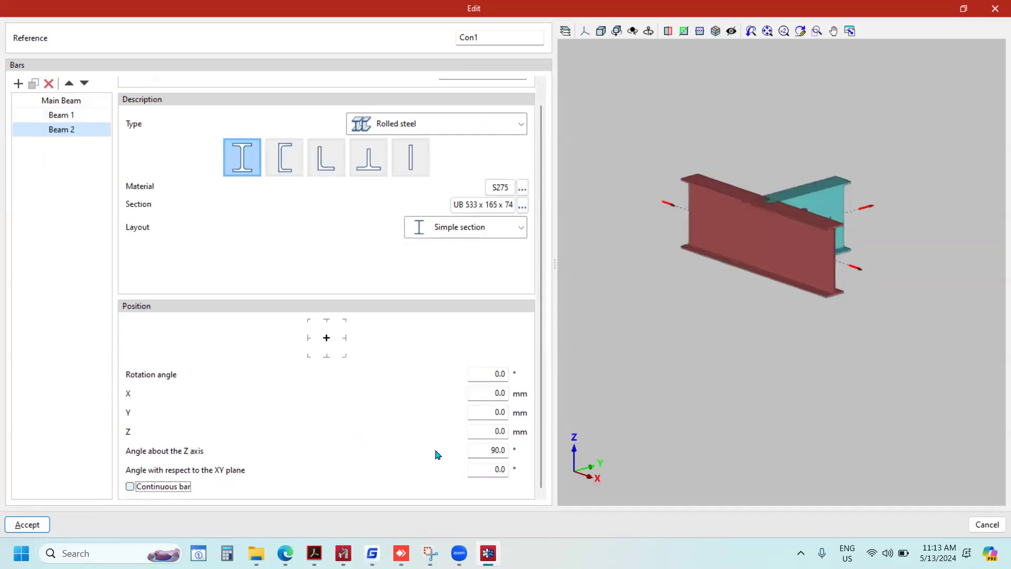
pyautogui.click(476, 452)
pyautogui.click(476, 472)
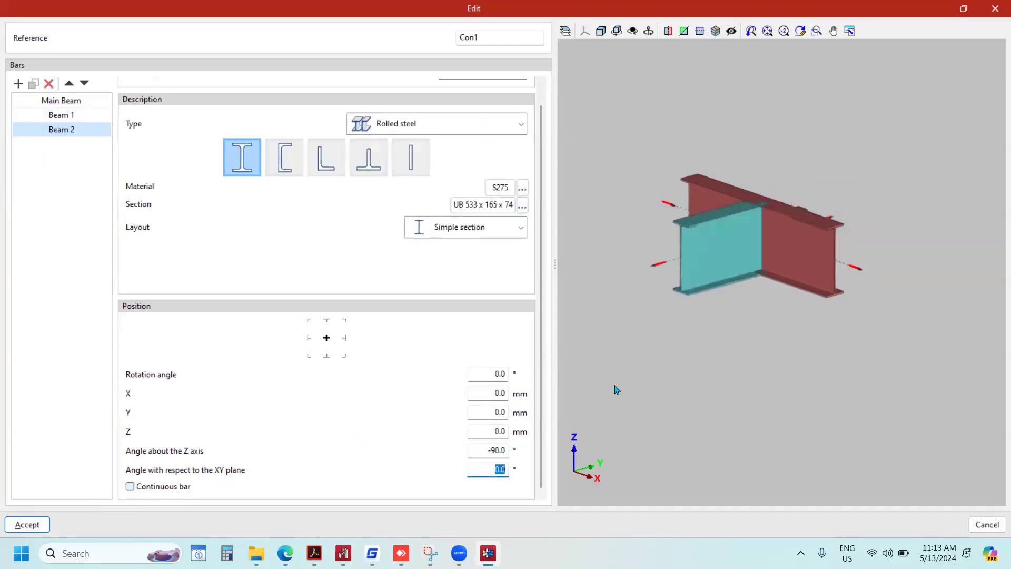
# Change Beam 2's section to UB 305 x 127 x 37 and check it in the 3D view.
pyautogui.scroll(5, 760, 226)
pyautogui.scroll(-4, 769, 229)
pyautogui.click(501, 205)
pyautogui.click(674, 139)
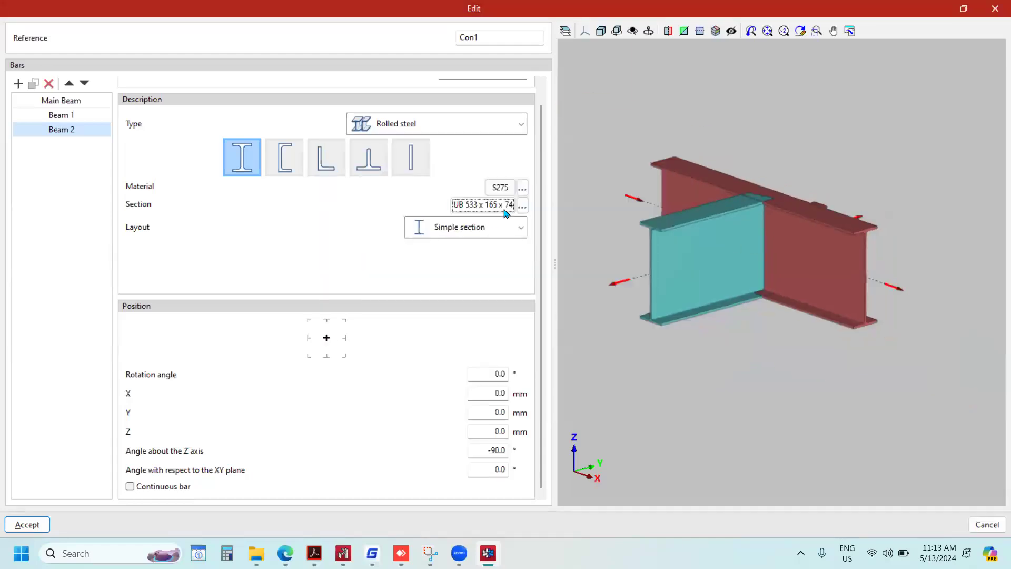
pyautogui.click(522, 206)
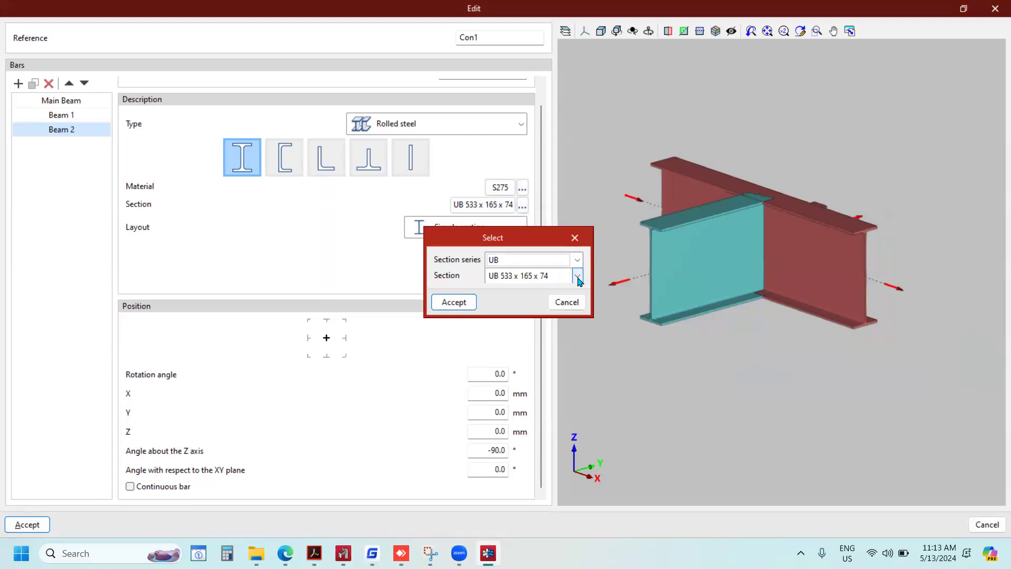
pyautogui.click(577, 276)
pyautogui.scroll(10, 540, 336)
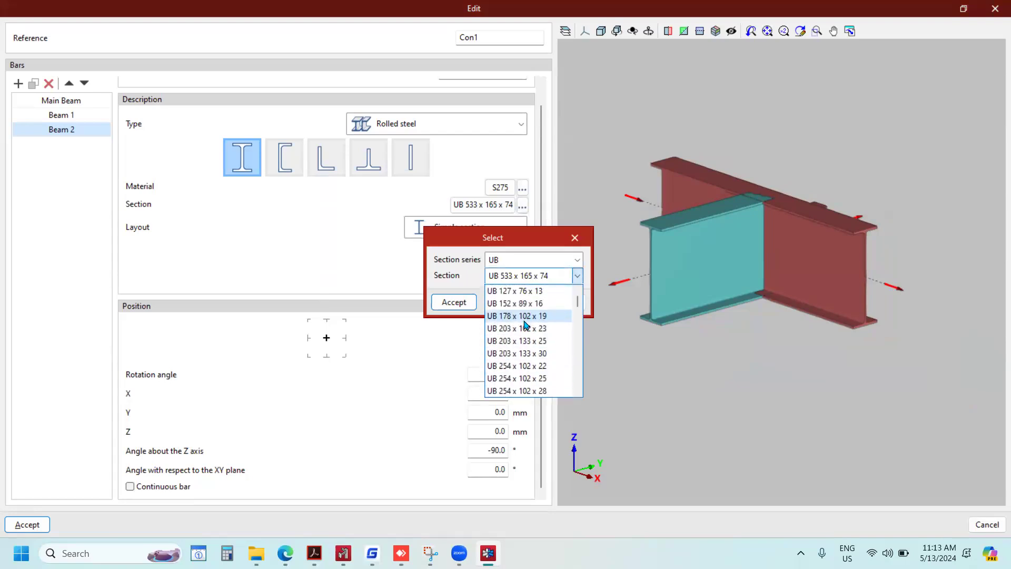
pyautogui.scroll(-3, 524, 378)
pyautogui.click(521, 352)
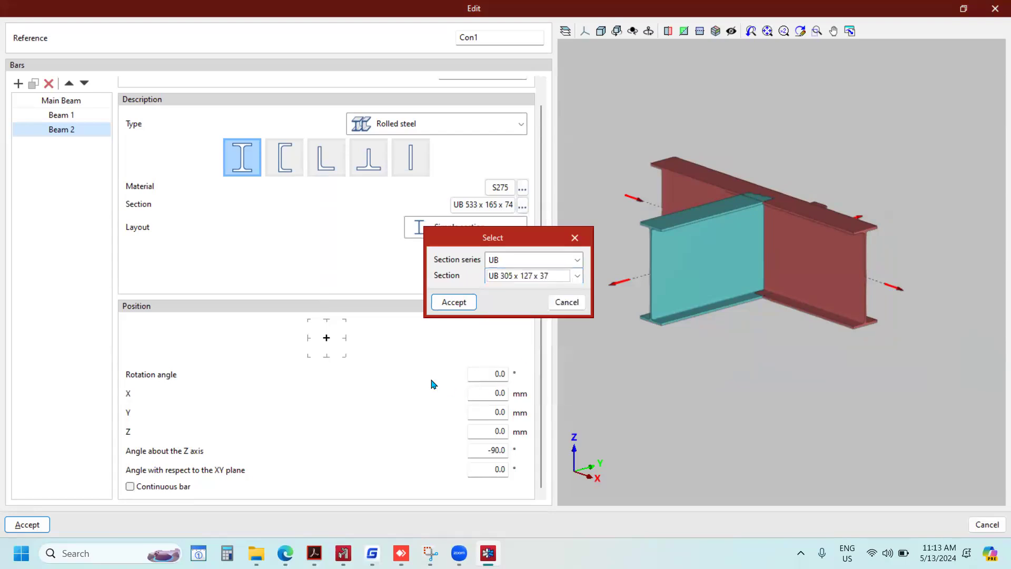
pyautogui.click(453, 302)
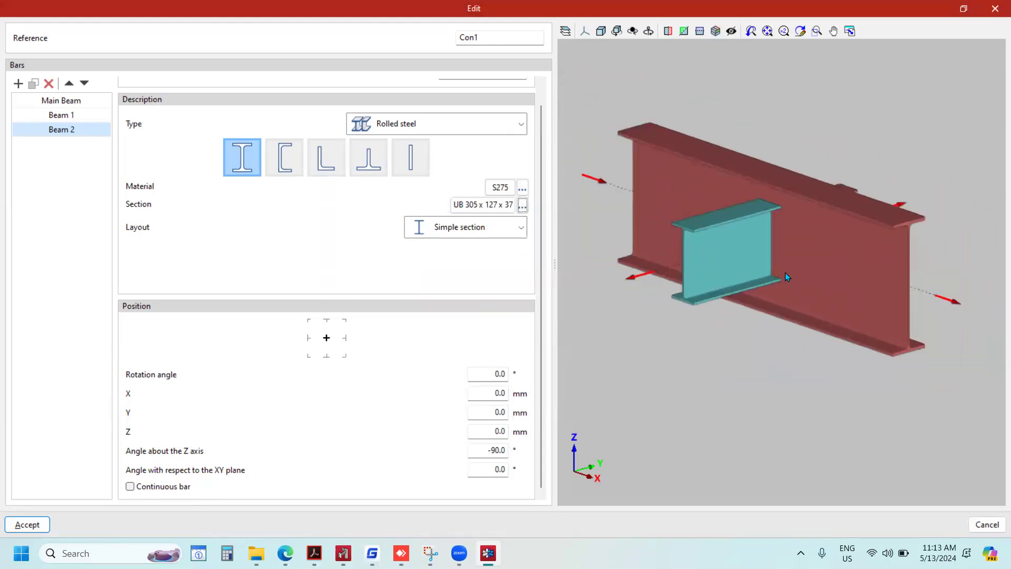
pyautogui.moveTo(806, 273); pyautogui.dragTo(778, 276, button='middle')
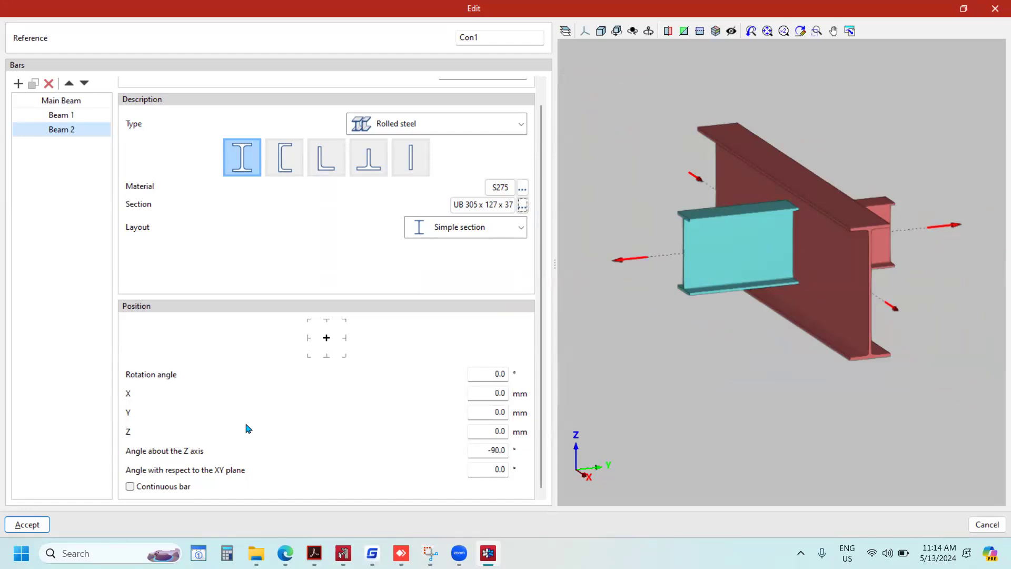
# Accept the bar definitions of node Con1 and open the node's connection for editing.
pyautogui.click(16, 525)
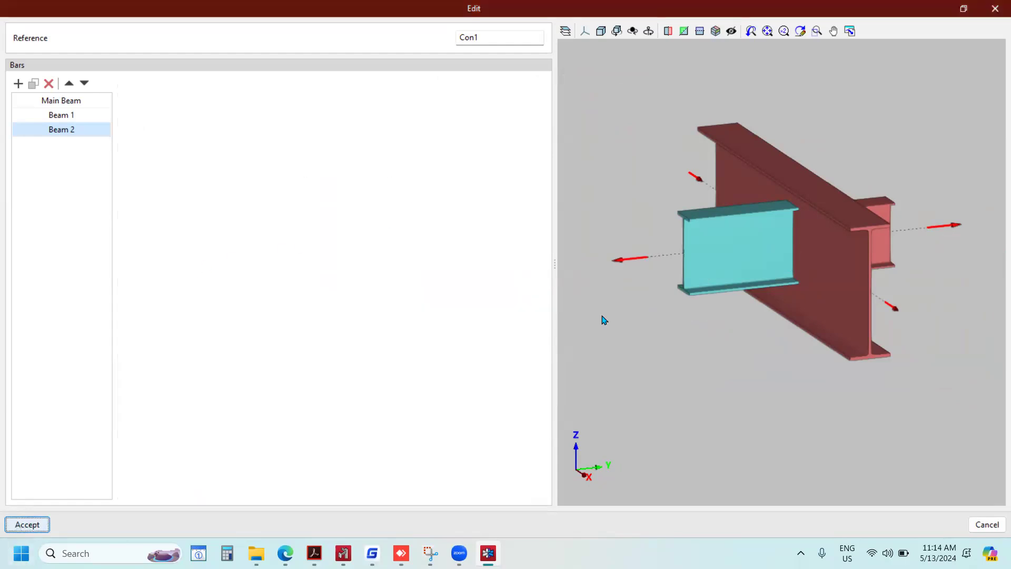
pyautogui.scroll(5, 61, 437)
pyautogui.scroll(-6, 84, 432)
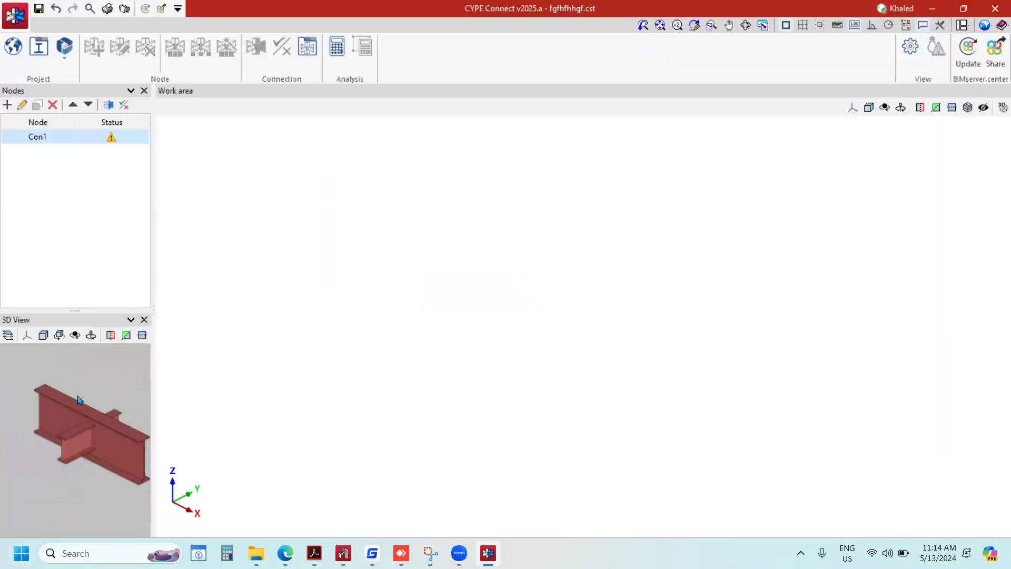
pyautogui.click(109, 105)
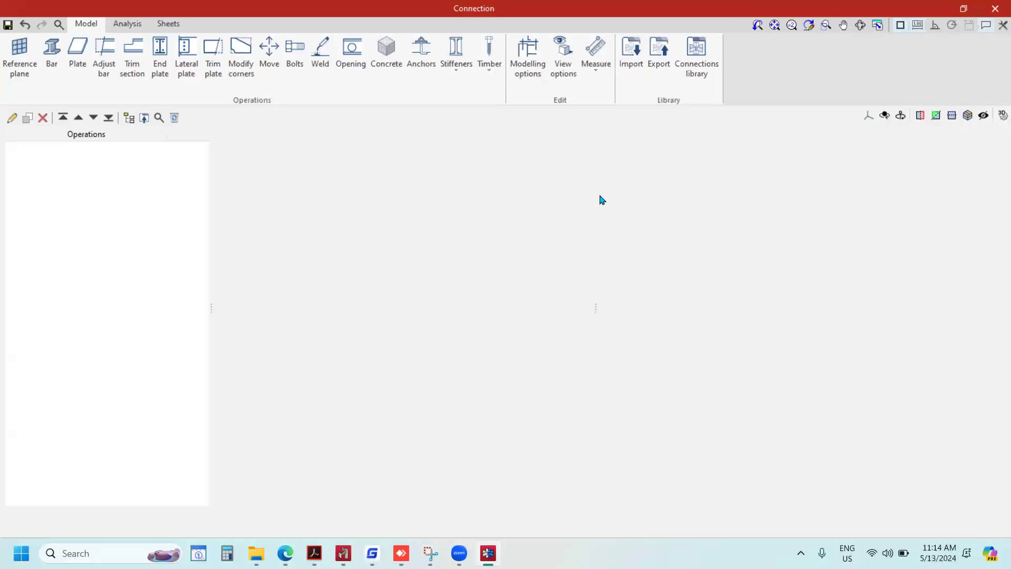
pyautogui.scroll(1, 767, 266)
pyautogui.scroll(-2, 767, 264)
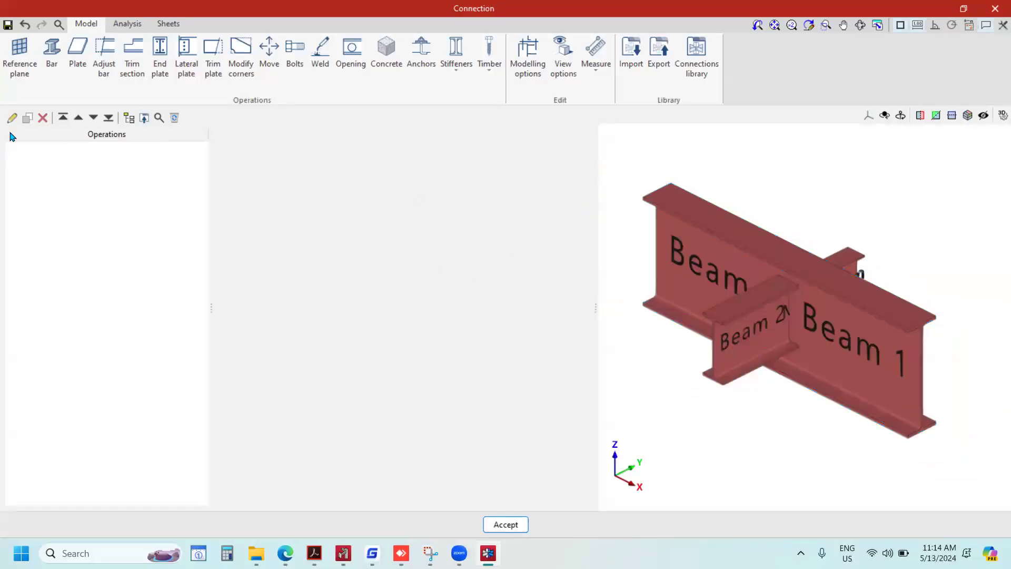
# Add a bar adjustment that fits Beam 1 to the nearest face of the Main Beam, with welds enabled.
pyautogui.scroll(-2, 699, 199)
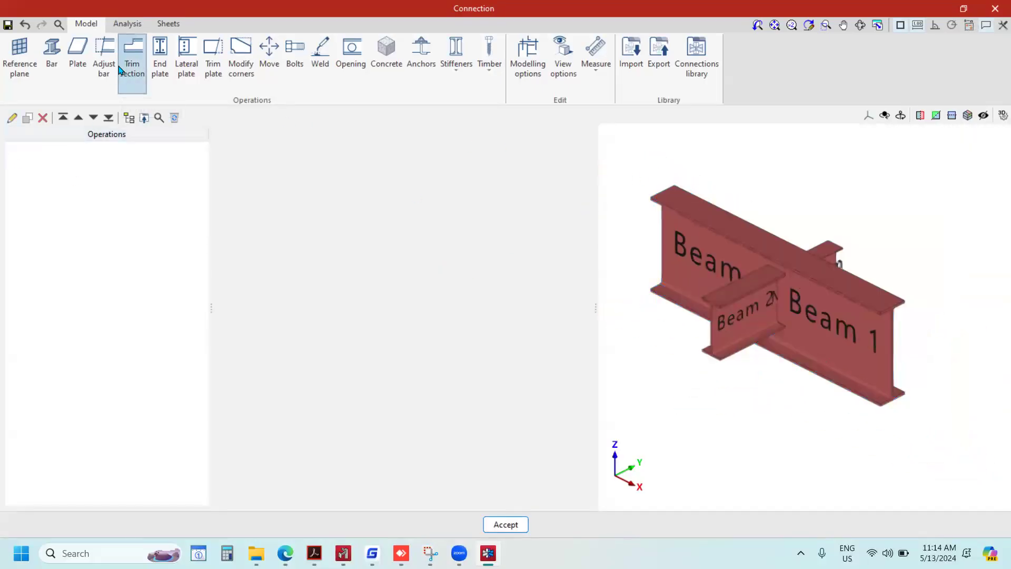
pyautogui.click(102, 56)
pyautogui.click(579, 142)
pyautogui.click(543, 169)
pyautogui.click(580, 163)
pyautogui.click(545, 176)
pyautogui.click(222, 209)
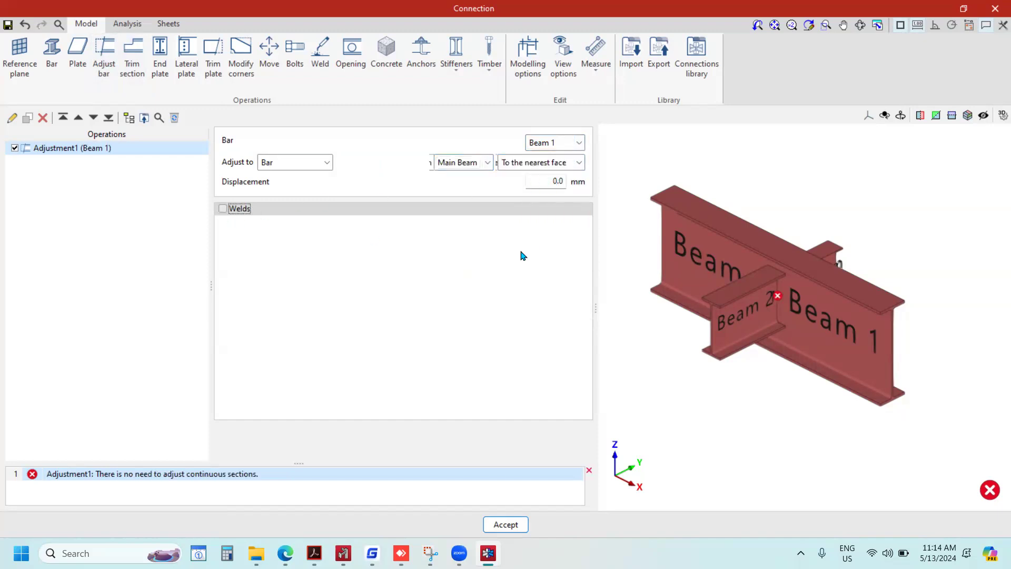
# Duplicate the Beam 1 adjustment and make the copy adjust Beam 2 to the web of the Main Beam.
pyautogui.click(28, 120)
pyautogui.click(579, 143)
pyautogui.click(569, 183)
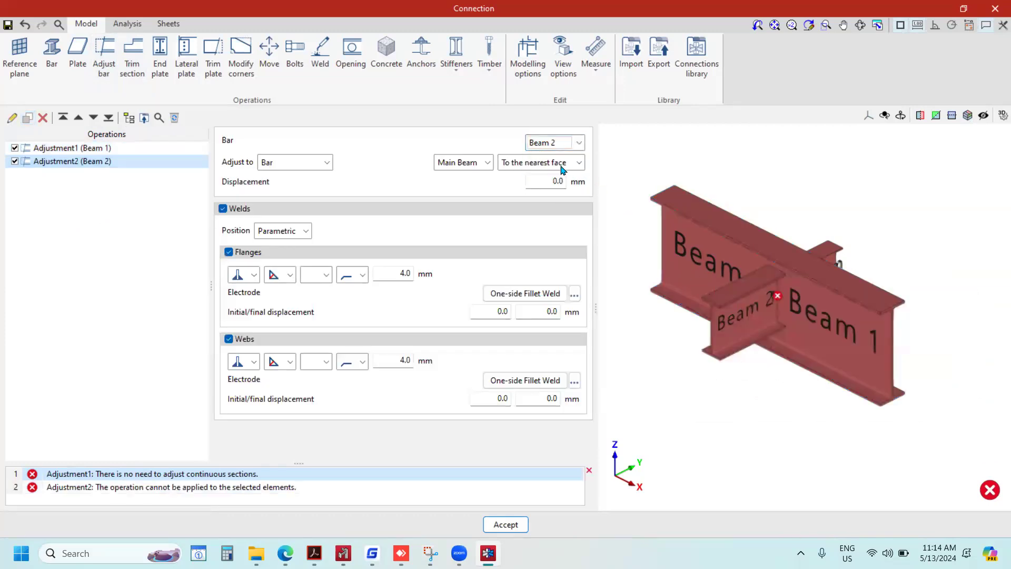
pyautogui.click(579, 163)
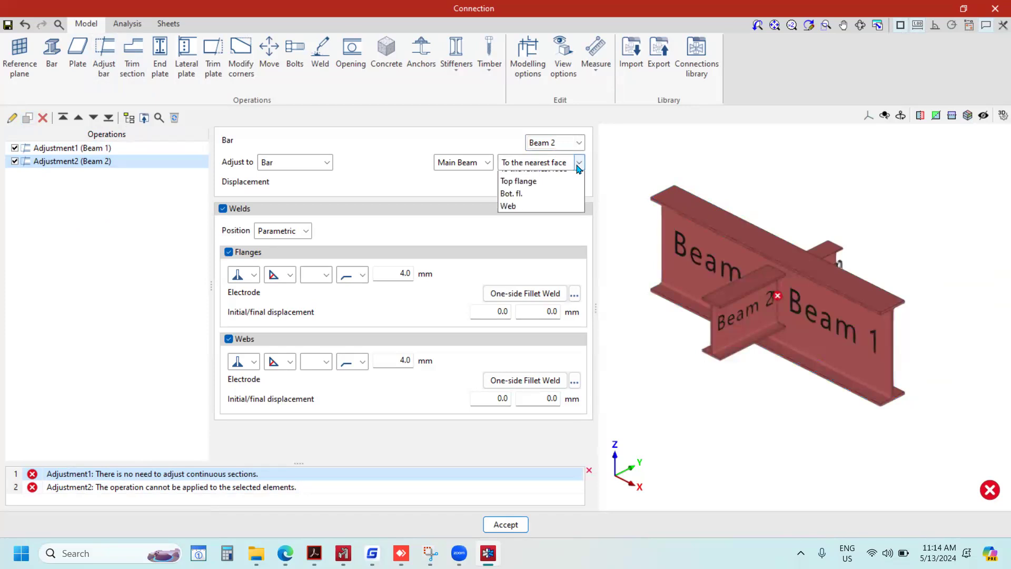
pyautogui.click(507, 227)
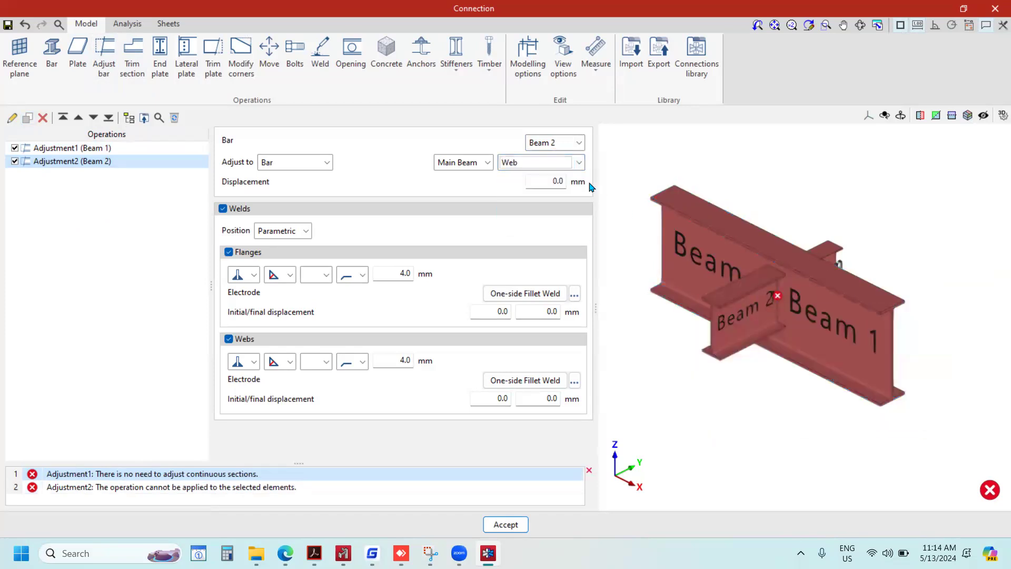
# Inspect the errors at the joint and disable the adjustment operations of Beam 2 and Beam 1.
pyautogui.scroll(2, 820, 314)
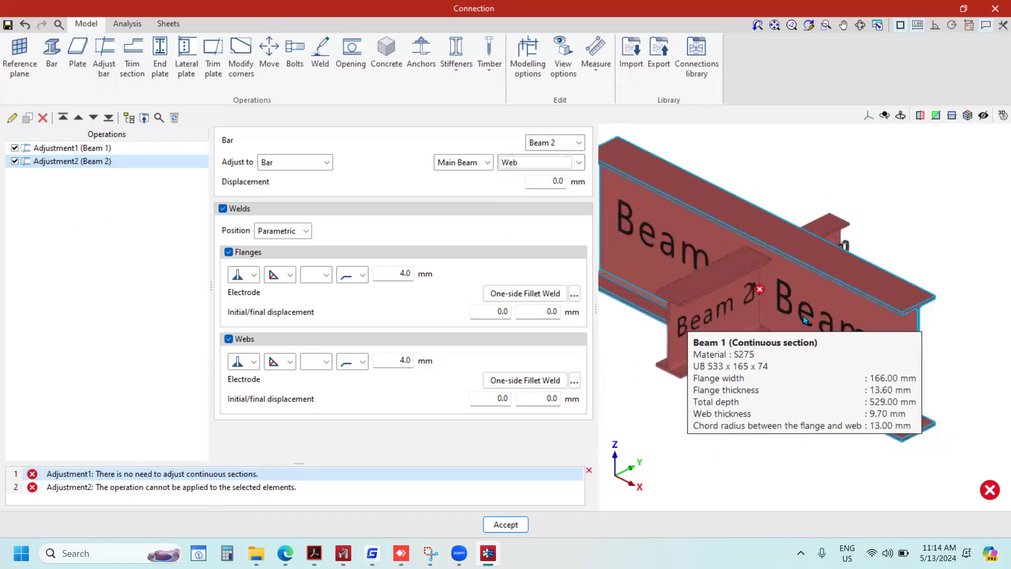
pyautogui.scroll(4, 745, 304)
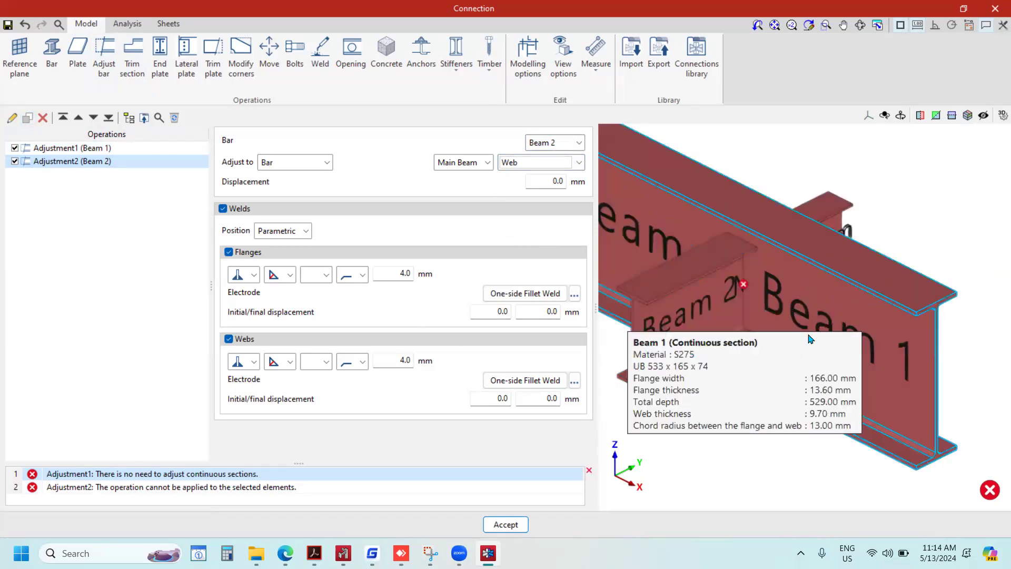
pyautogui.scroll(4, 738, 298)
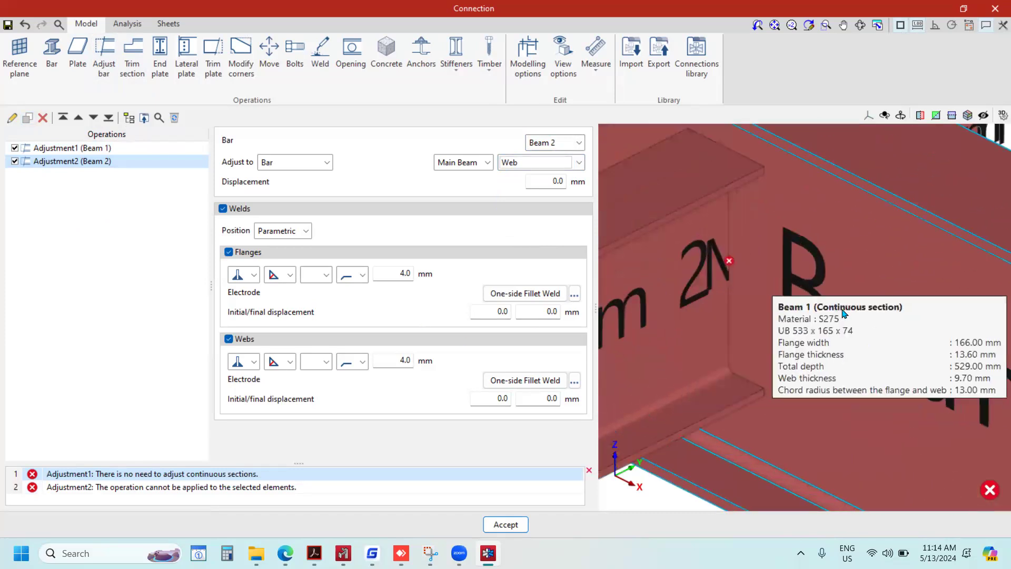
pyautogui.moveTo(769, 279)
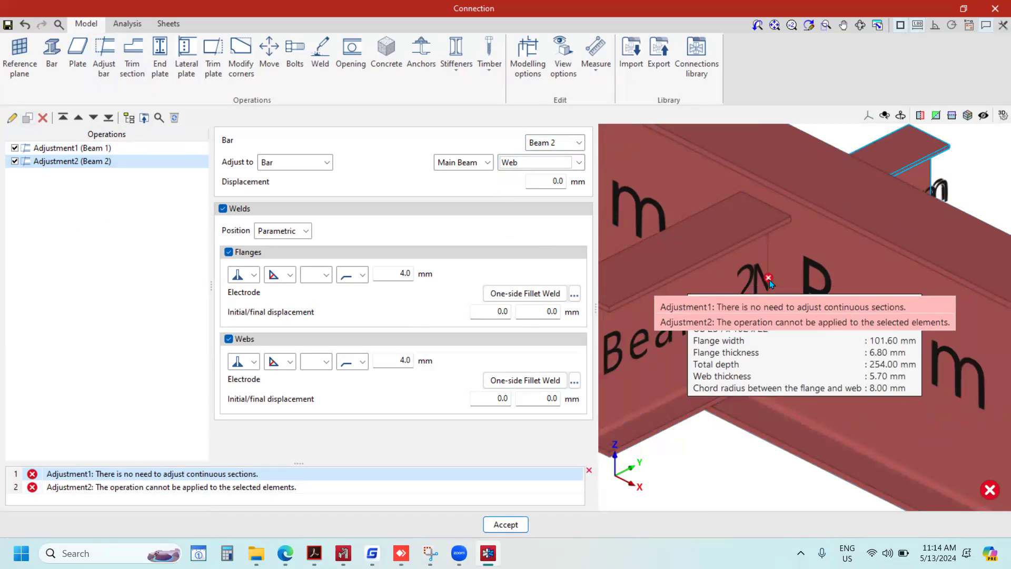
pyautogui.click(15, 161)
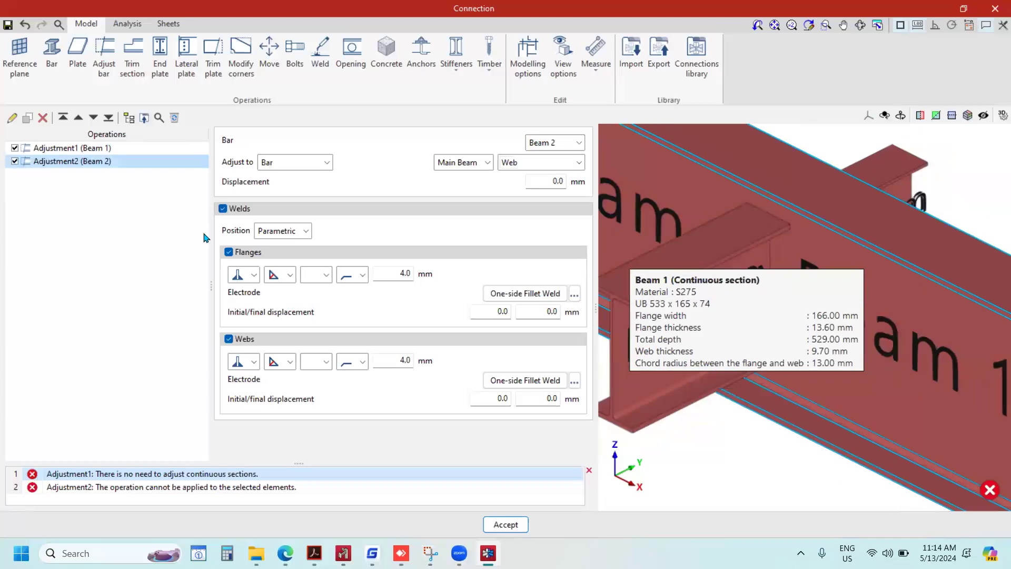
pyautogui.scroll(-4, 774, 308)
pyautogui.moveTo(837, 326); pyautogui.dragTo(772, 327, button='middle')
pyautogui.moveTo(770, 299)
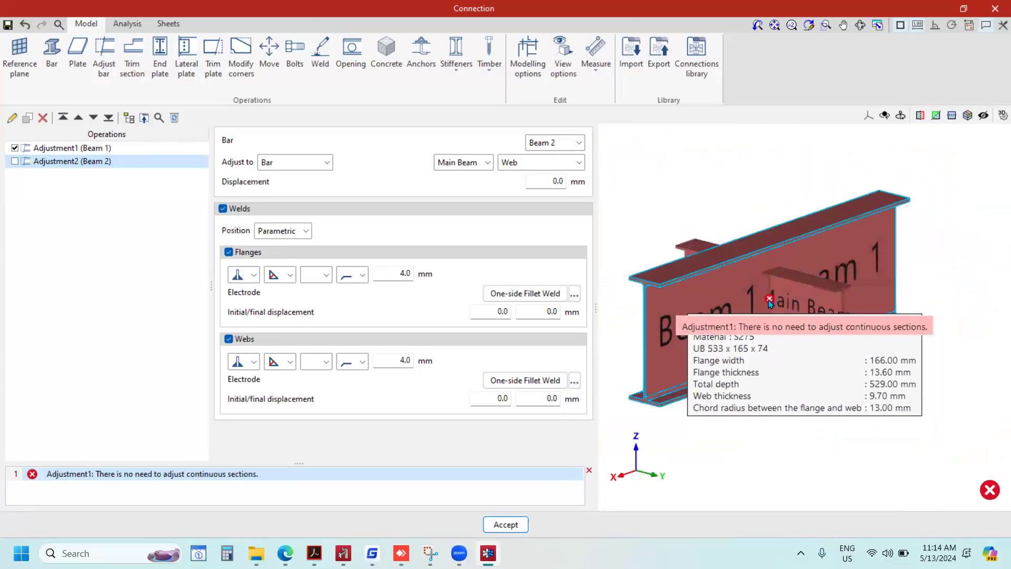
pyautogui.click(15, 150)
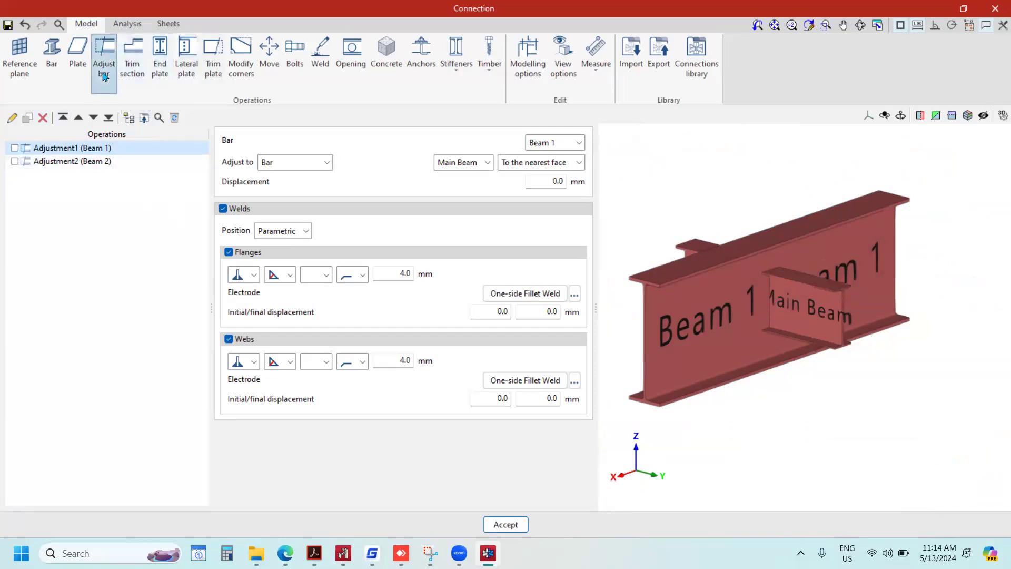
# Add a weld operation that joins the Beam 1 section to the Main Beam section at their top flanges.
pyautogui.scroll(2, 817, 320)
pyautogui.keyDown('shift'); pyautogui.moveTo(757, 304); pyautogui.dragTo(796, 305, button='middle'); pyautogui.keyUp('shift')
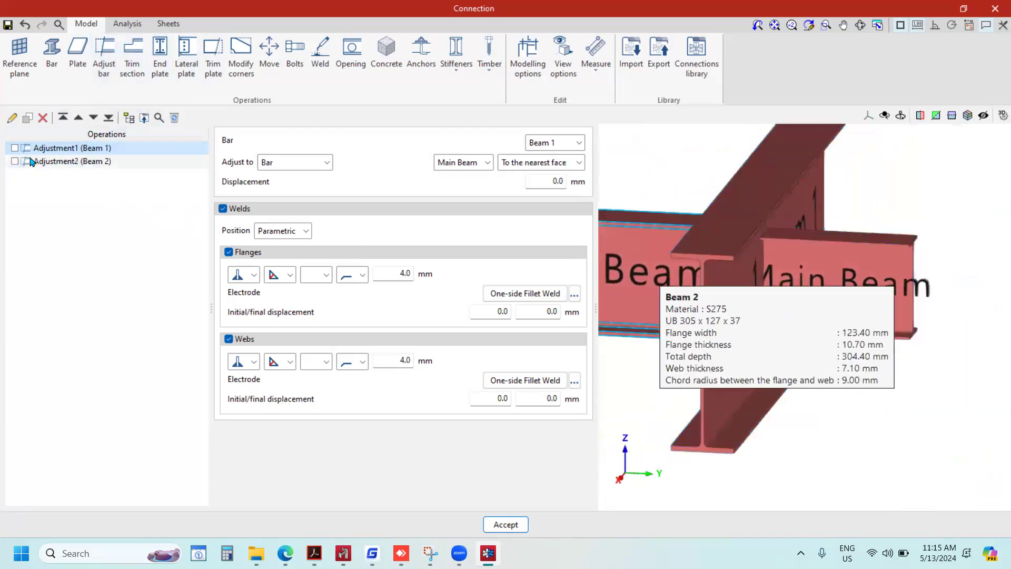
pyautogui.click(320, 79)
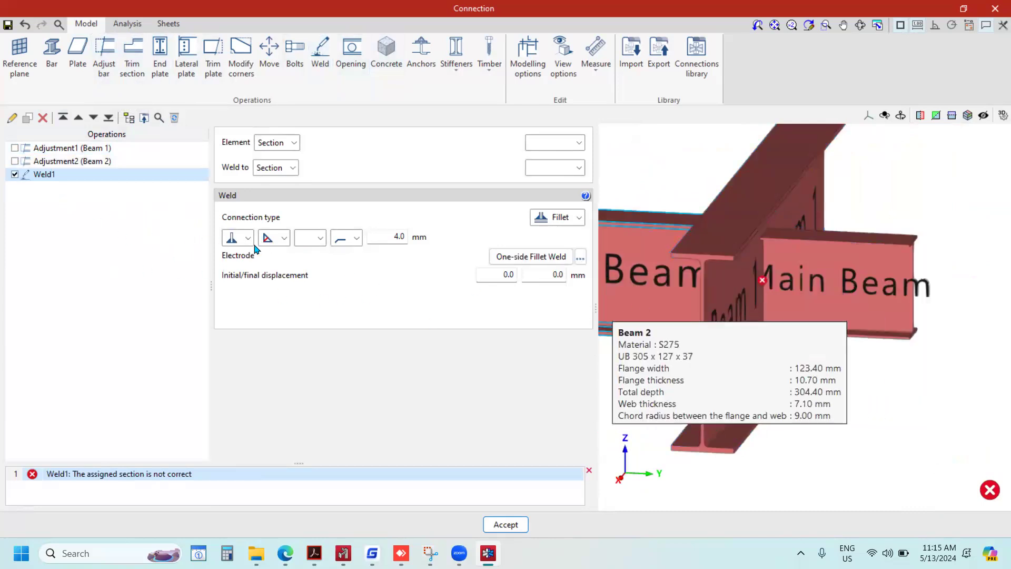
pyautogui.click(578, 142)
pyautogui.click(555, 167)
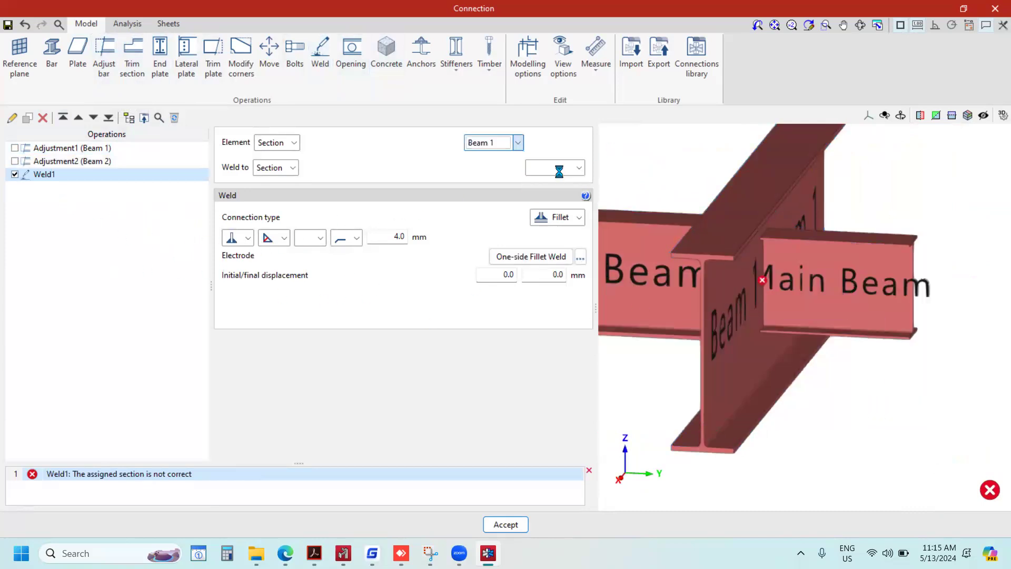
pyautogui.click(578, 169)
pyautogui.click(548, 181)
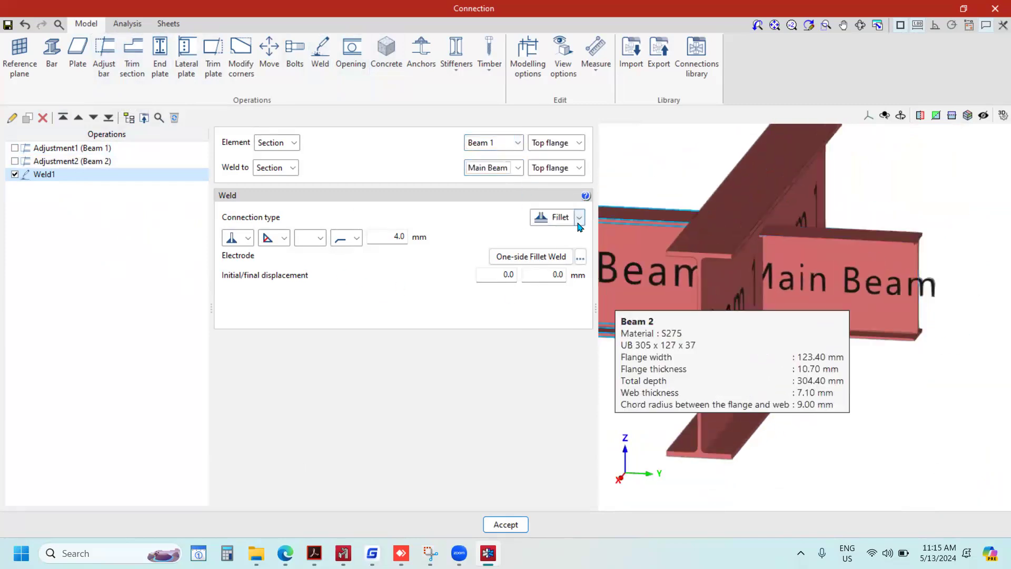
# Try the Lap connection type for the new weld and return it to Fillet.
pyautogui.moveTo(863, 281); pyautogui.dragTo(805, 278, button='middle')
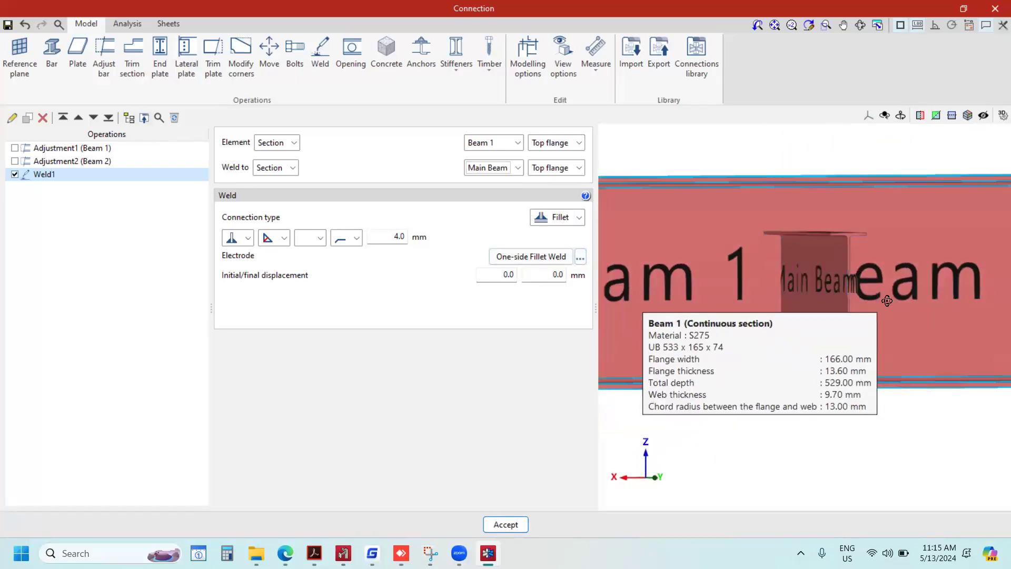
pyautogui.moveTo(887, 300); pyautogui.dragTo(910, 302, button='middle')
pyautogui.click(582, 219)
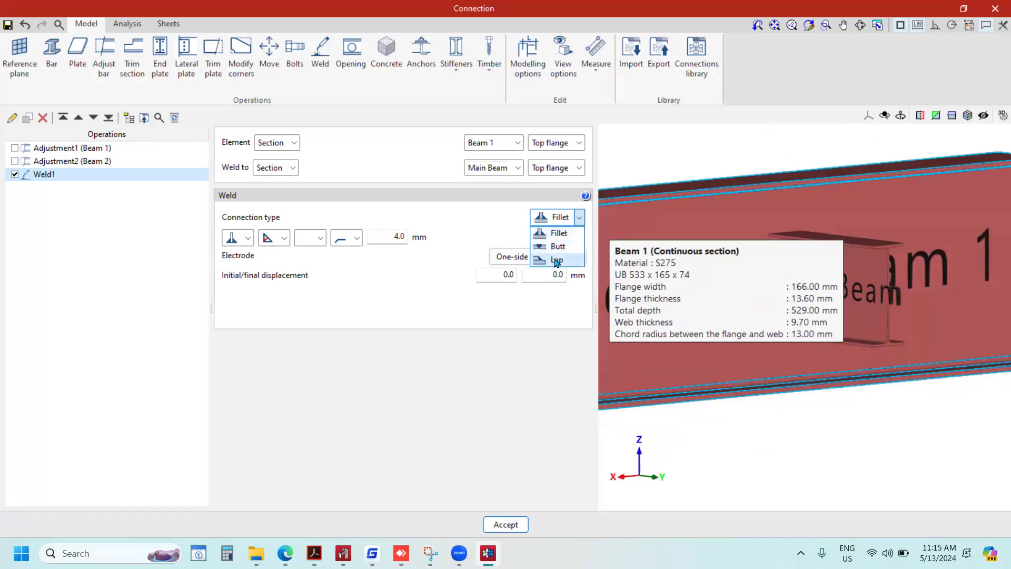
pyautogui.click(571, 260)
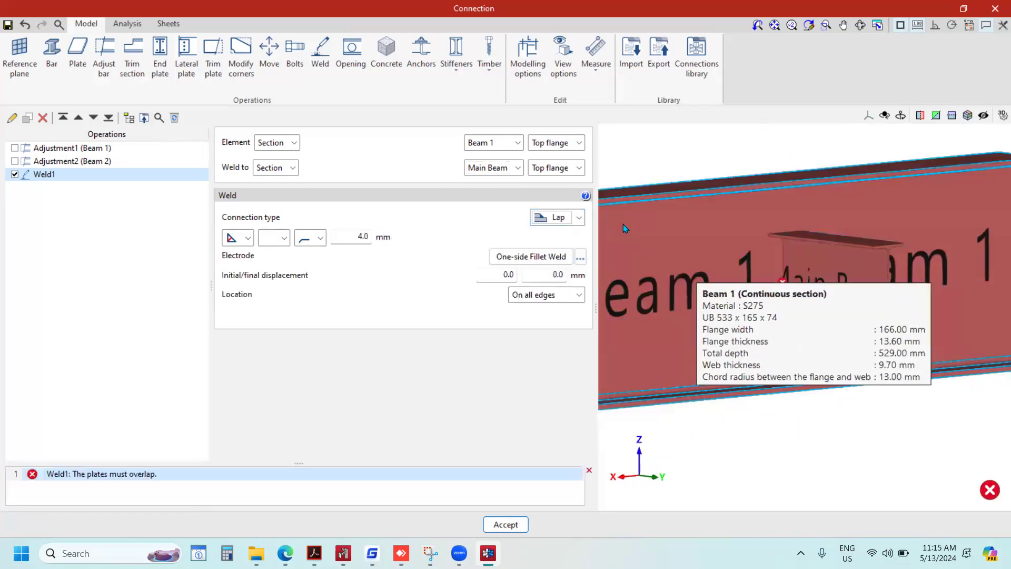
pyautogui.click(579, 218)
pyautogui.click(553, 231)
# Examine the joint between Beam 1 and the smaller perpendicular beams from several angles.
pyautogui.scroll(-2, 813, 286)
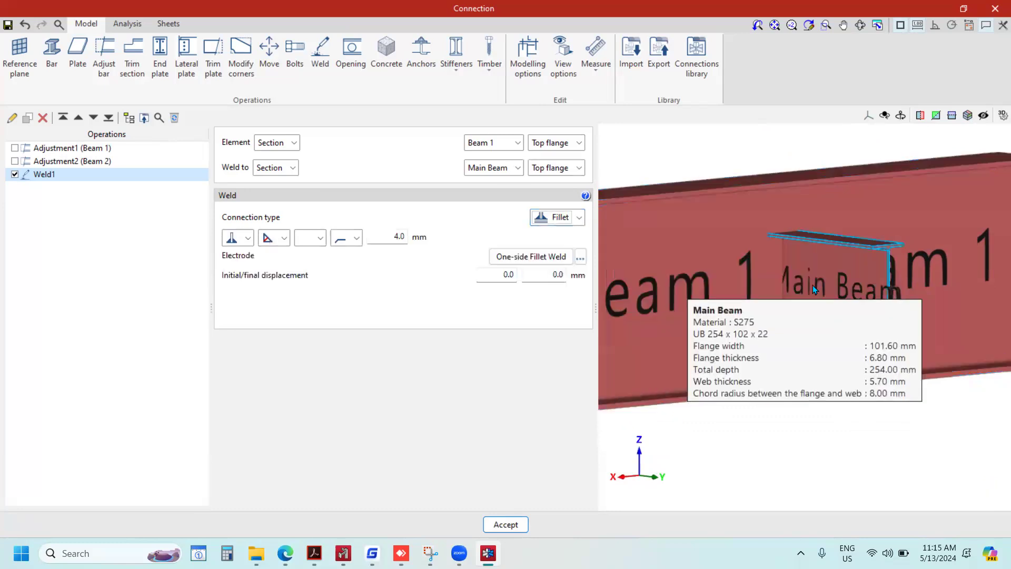
pyautogui.scroll(3, 811, 284)
pyautogui.scroll(-5, 811, 287)
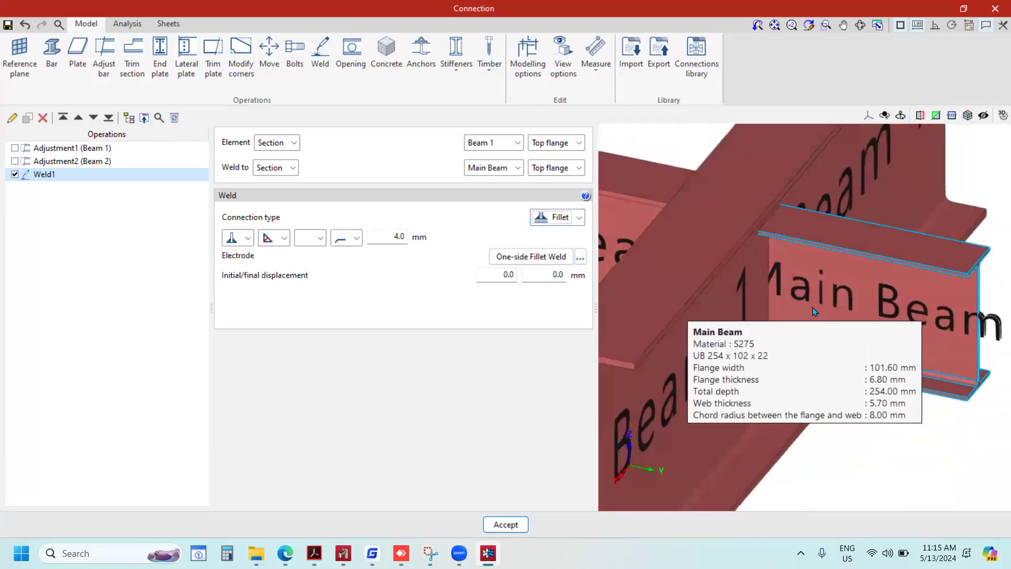
pyautogui.moveTo(857, 308)
pyautogui.mouseDown(button='right')
pyautogui.moveTo(769, 316)
pyautogui.moveTo(894, 306)
pyautogui.moveTo(849, 299)
pyautogui.mouseUp(button='right')
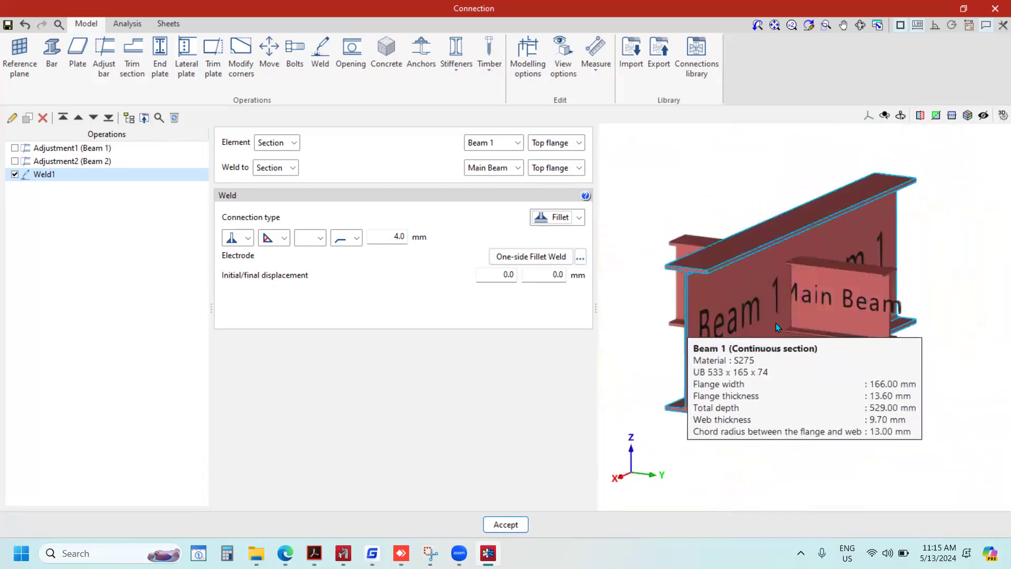
pyautogui.scroll(4, 777, 325)
pyautogui.scroll(-6, 748, 277)
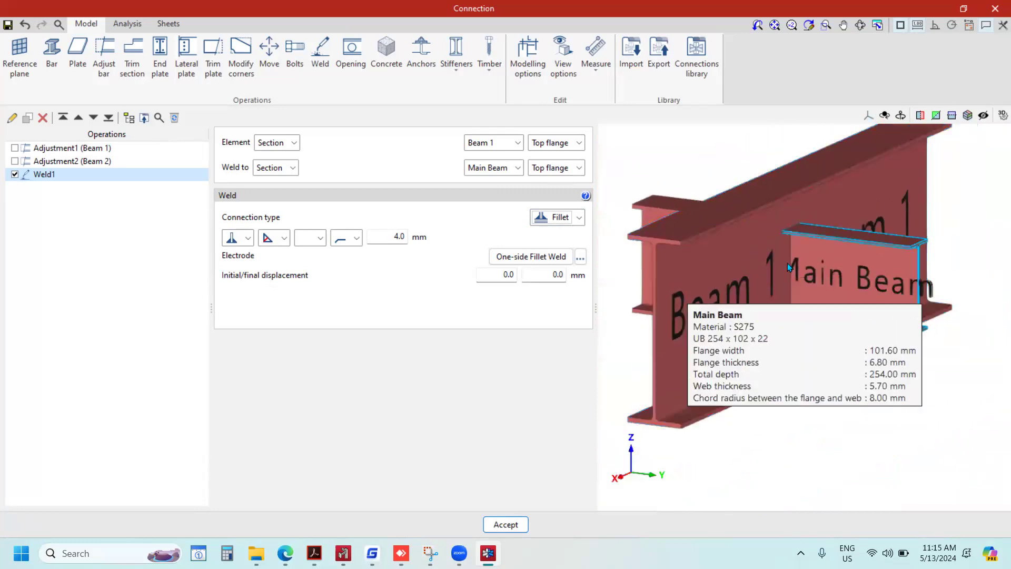
pyautogui.scroll(4, 784, 279)
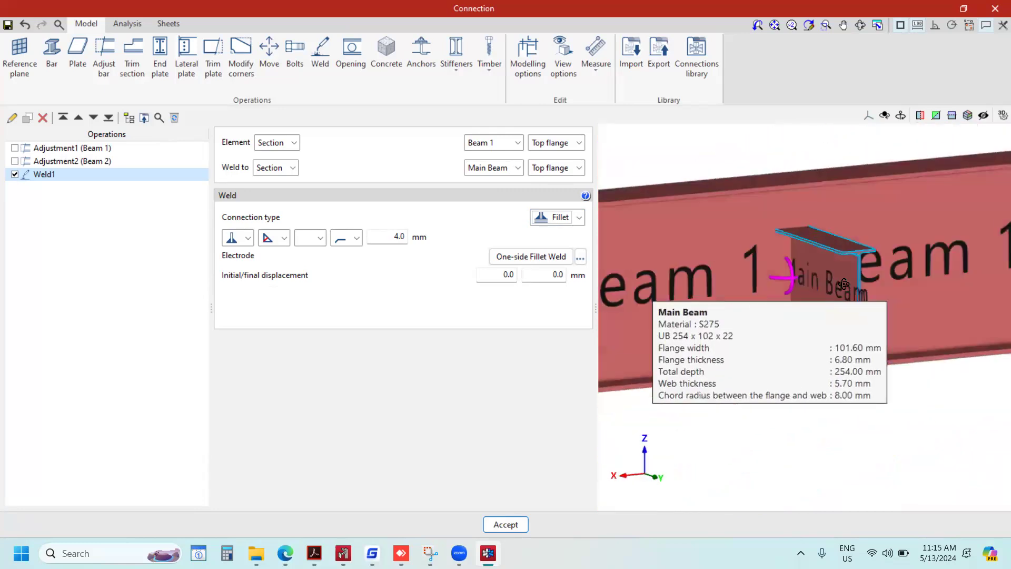
pyautogui.scroll(-5, 867, 287)
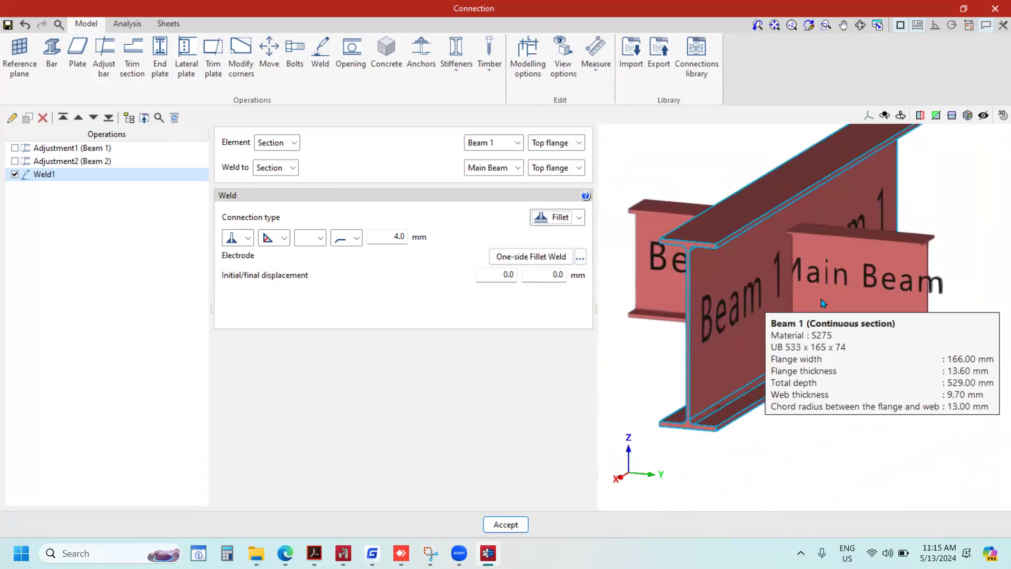
pyautogui.scroll(5, 814, 300)
pyautogui.scroll(-1, 816, 299)
pyautogui.moveTo(845, 288); pyautogui.dragTo(875, 280, button='middle')
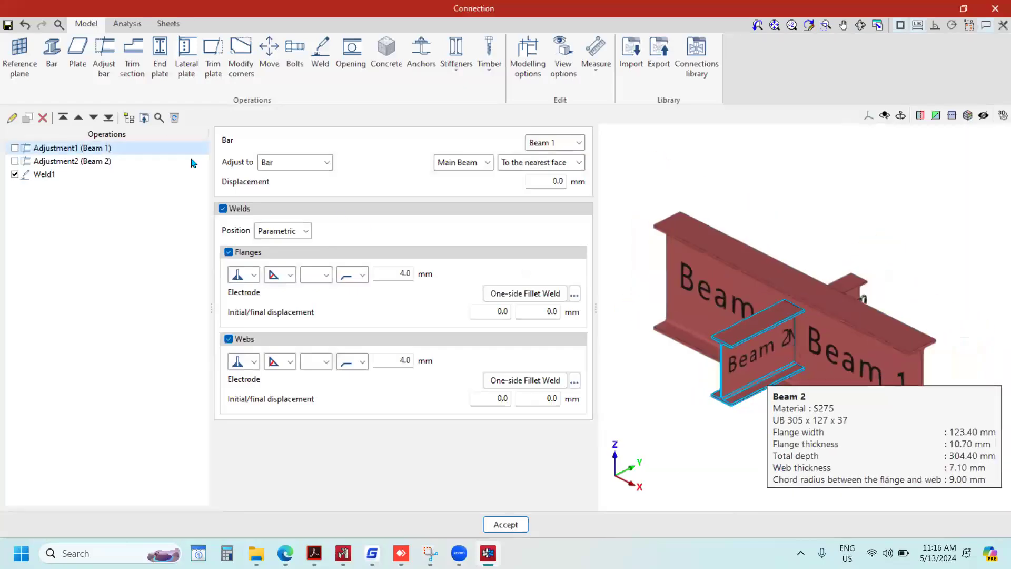
# Review the load definitions of Beam 1 and Beam 2 in the connection analysis and close them without entering forces.
pyautogui.click(130, 26)
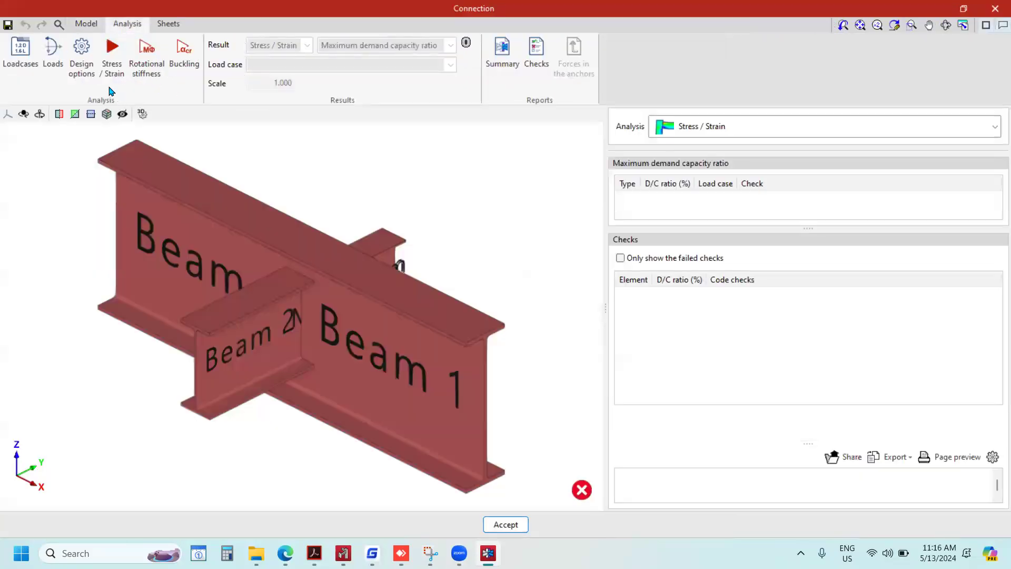
pyautogui.click(53, 50)
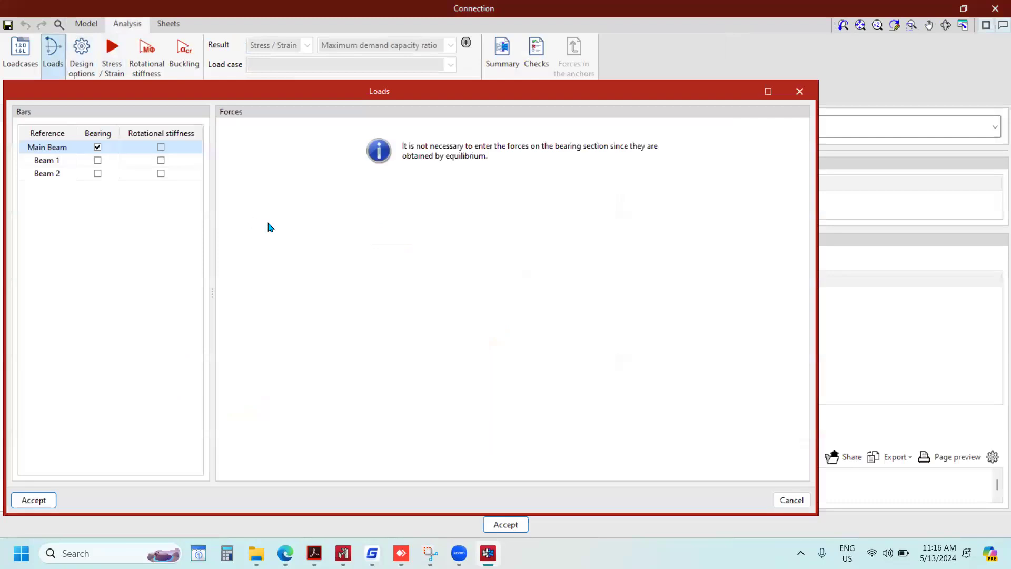
pyautogui.click(58, 177)
pyautogui.click(48, 161)
pyautogui.click(49, 174)
pyautogui.click(47, 161)
pyautogui.click(55, 176)
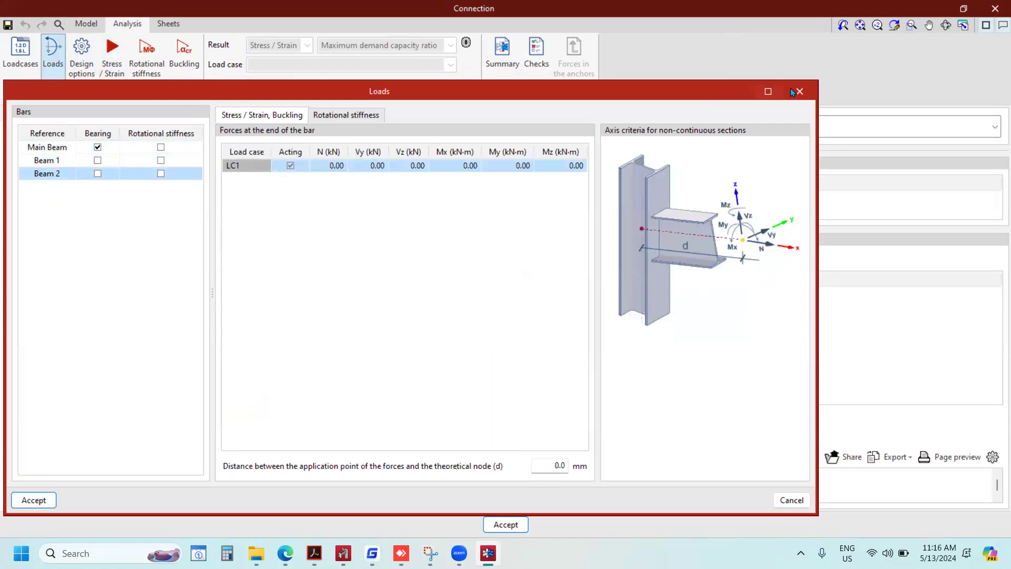
pyautogui.click(799, 91)
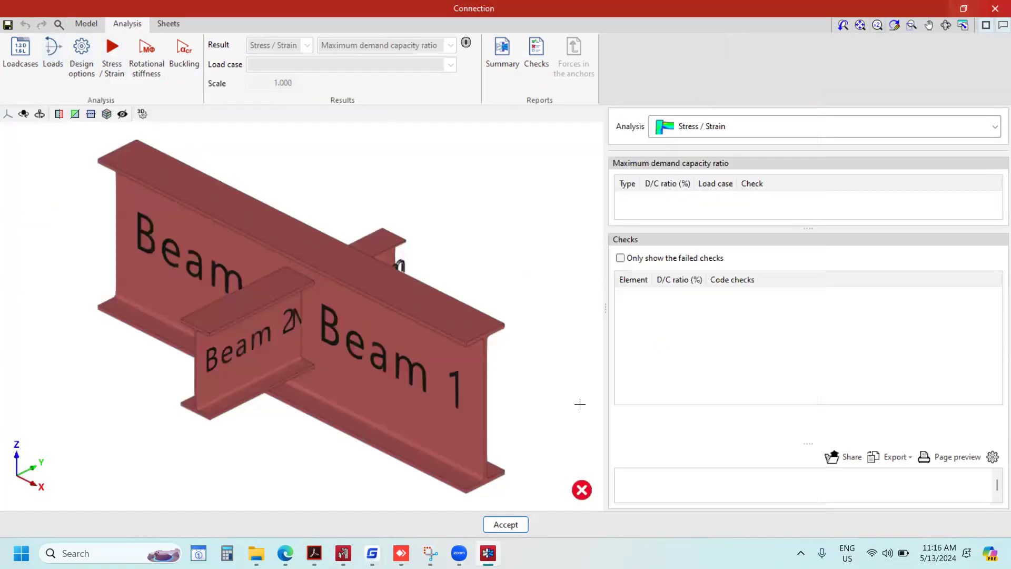
# Accept the connection, check node Con1 in the 3D preview and reopen its connection for editing.
pyautogui.click(494, 524)
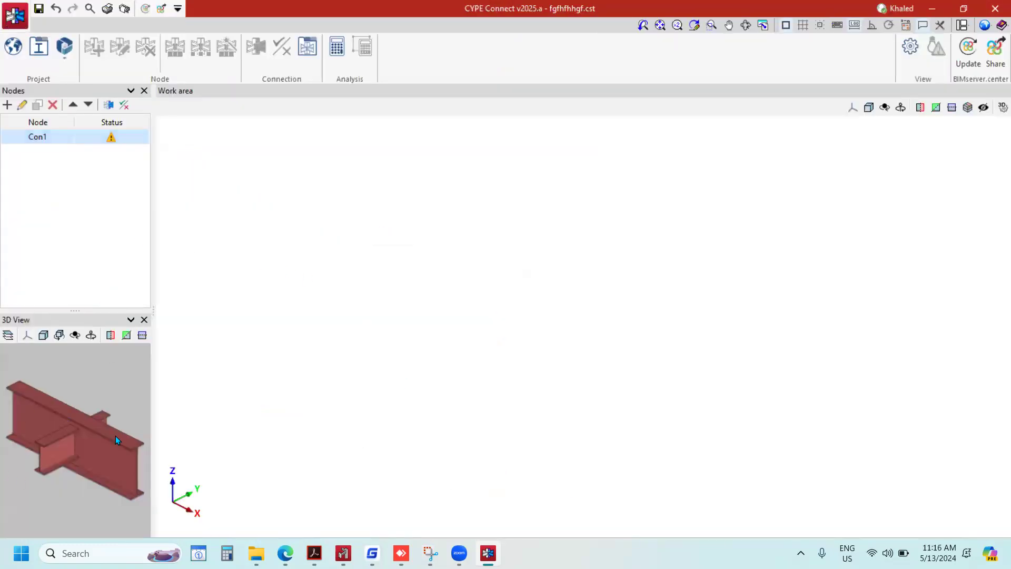
pyautogui.scroll(3, 72, 445)
pyautogui.scroll(-4, 30, 425)
pyautogui.scroll(3, 64, 428)
pyautogui.scroll(-3, 65, 427)
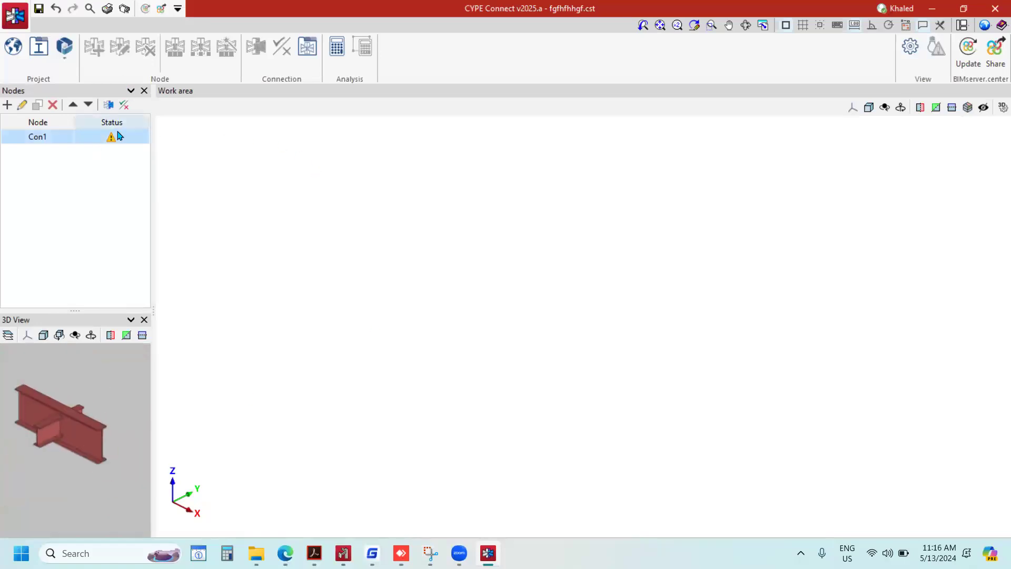
pyautogui.click(109, 104)
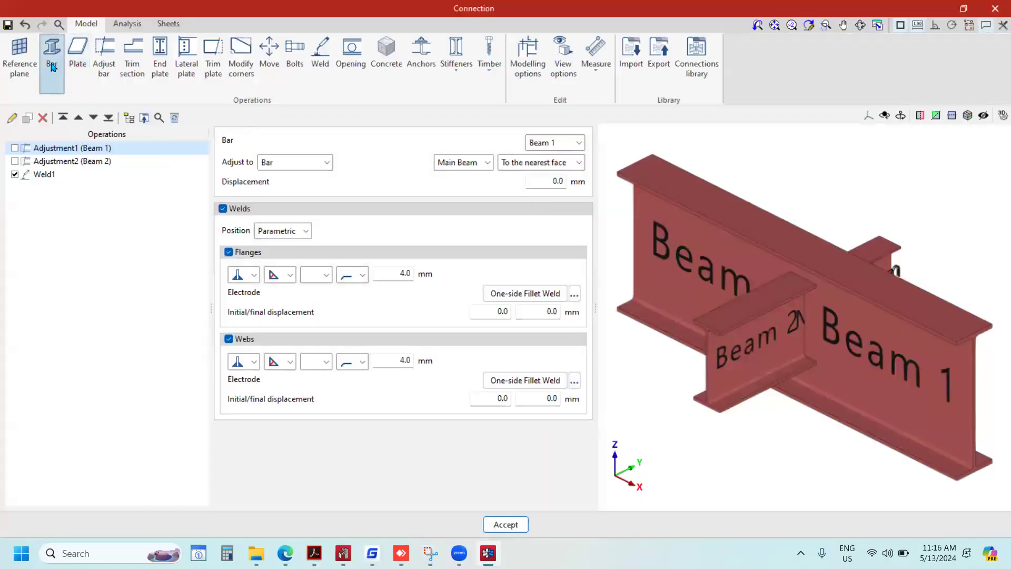
pyautogui.scroll(-3, 754, 265)
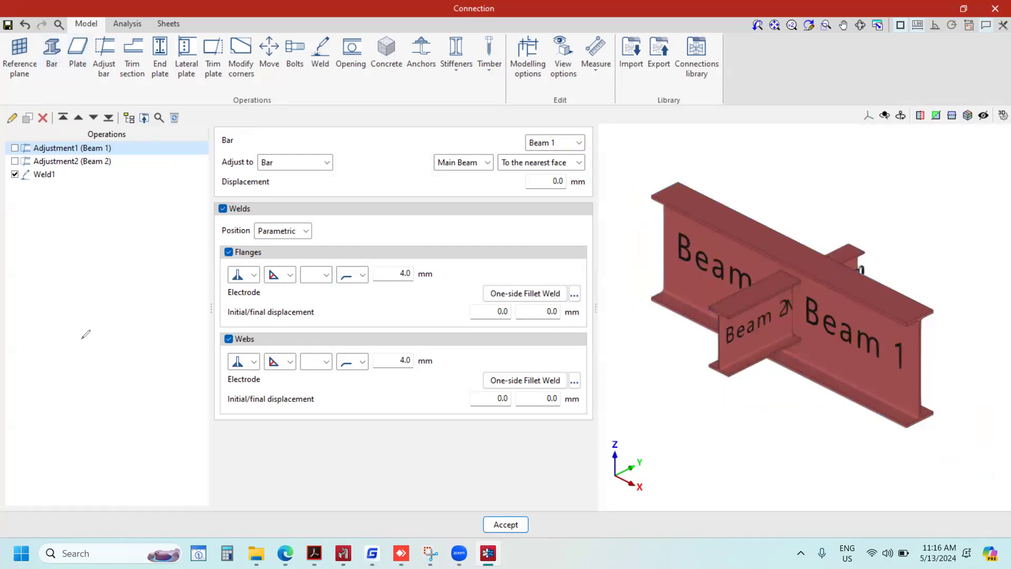
pyautogui.moveTo(81, 386); pyautogui.dragTo(83, 296)
pyautogui.moveTo(129, 262); pyautogui.dragTo(121, 376)
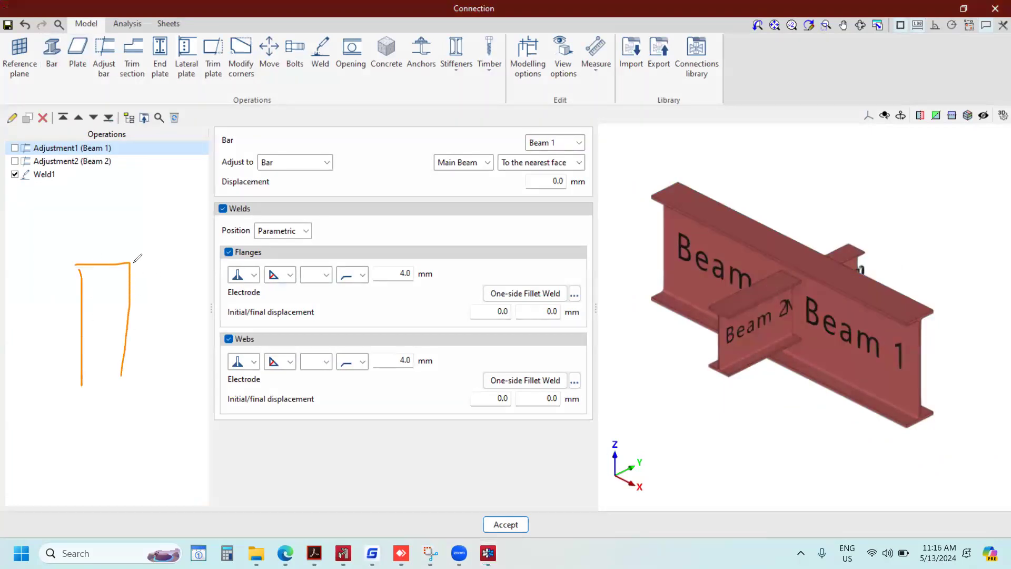
pyautogui.moveTo(131, 258)
pyautogui.mouseDown()
pyautogui.moveTo(142, 337)
pyautogui.moveTo(132, 356)
pyautogui.mouseUp()
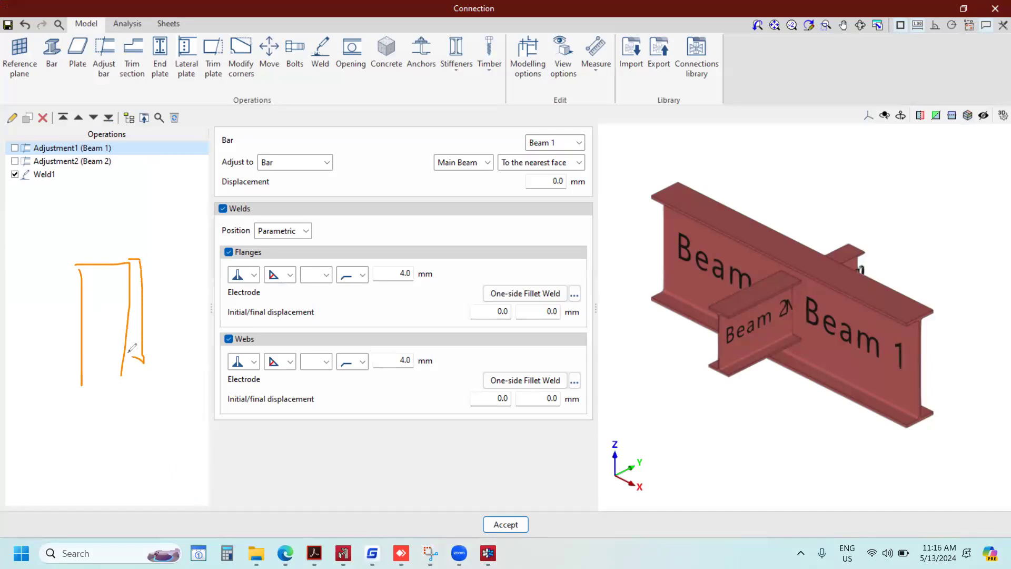
pyautogui.moveTo(141, 266); pyautogui.dragTo(368, 261)
pyautogui.moveTo(135, 312); pyautogui.dragTo(461, 275)
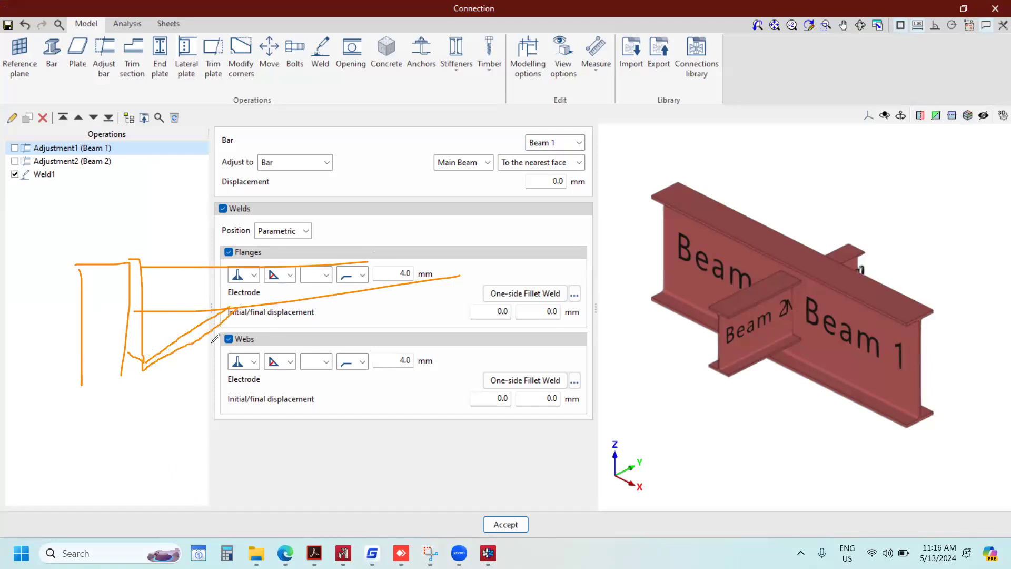
pyautogui.moveTo(62, 40); pyautogui.dragTo(55, 80)
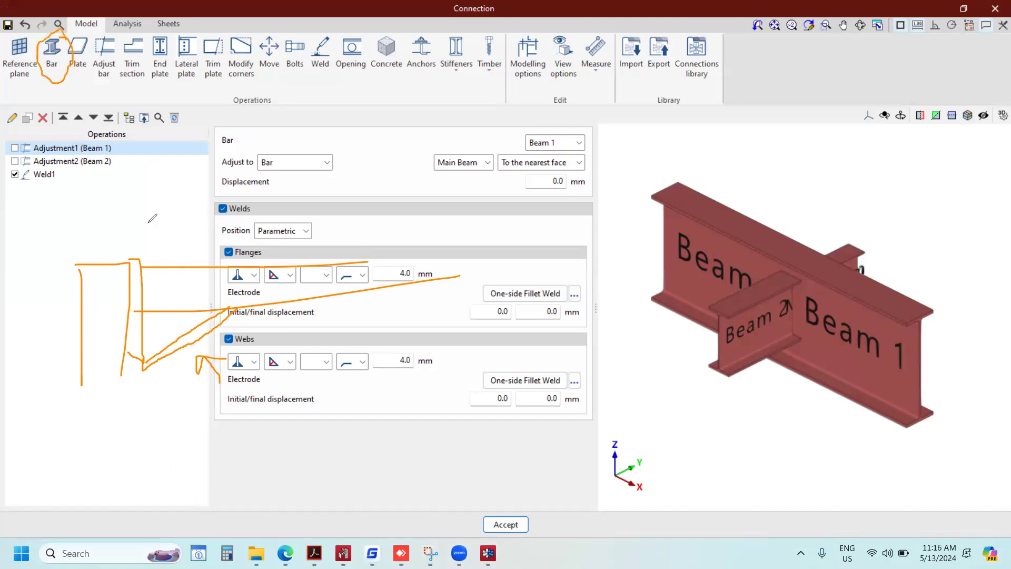
pyautogui.moveTo(189, 408); pyautogui.dragTo(191, 369)
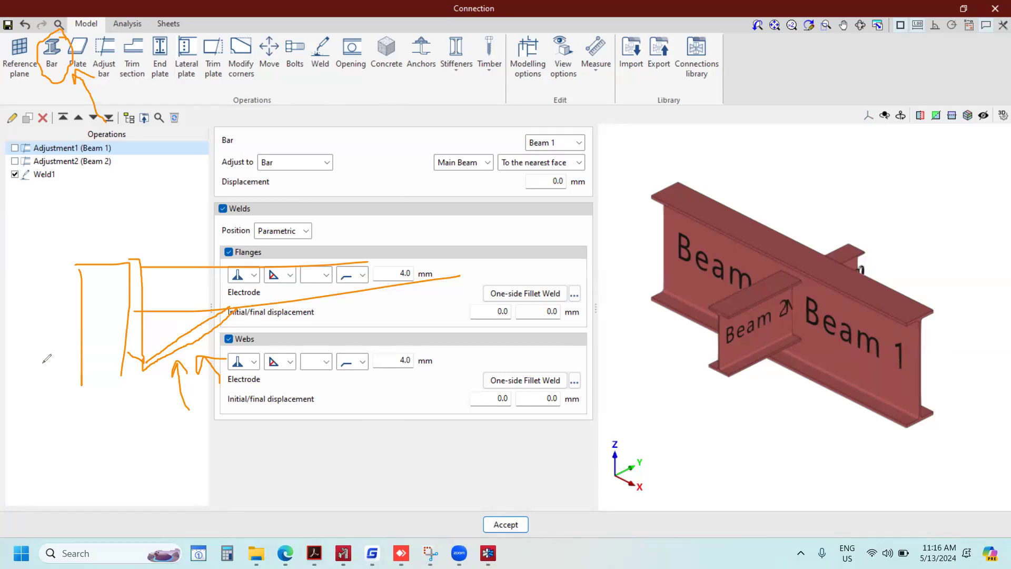
pyautogui.press('Escape')
pyautogui.scroll(-4, 651, 331)
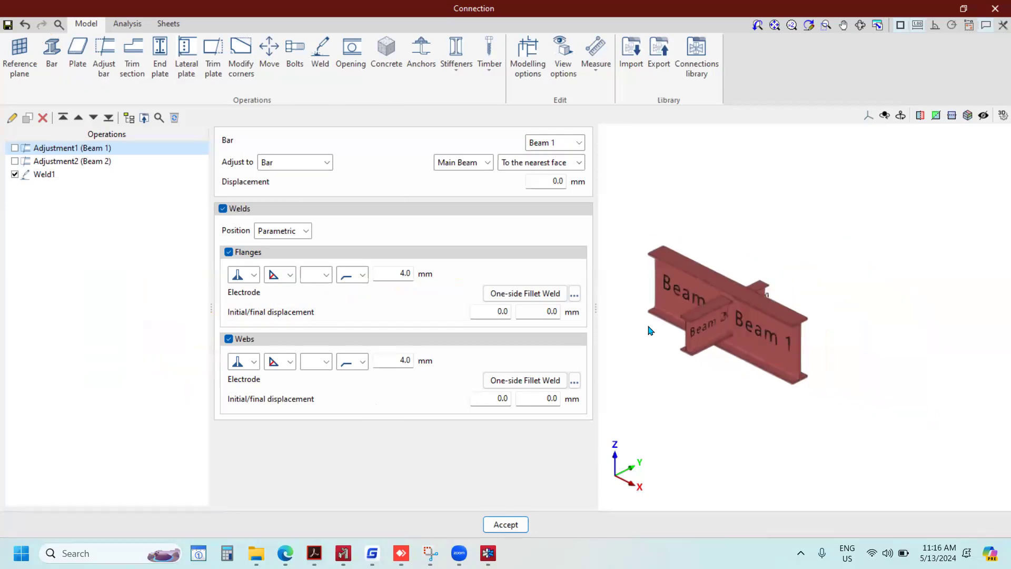
pyautogui.scroll(3, 660, 330)
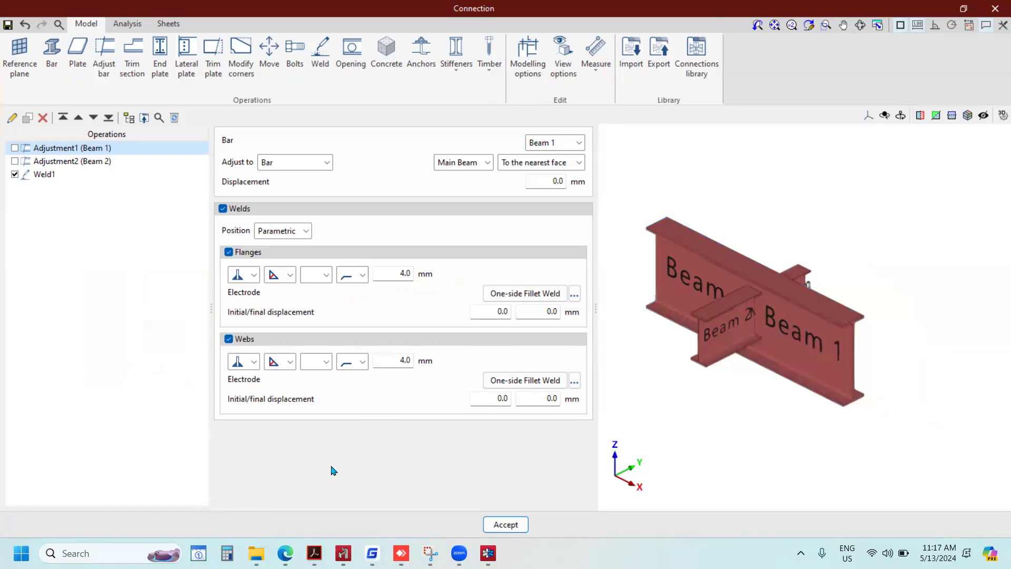
# Open the CYPE Menu and check the CYPE Connect Classic entry among the structures programs.
pyautogui.click(801, 553)
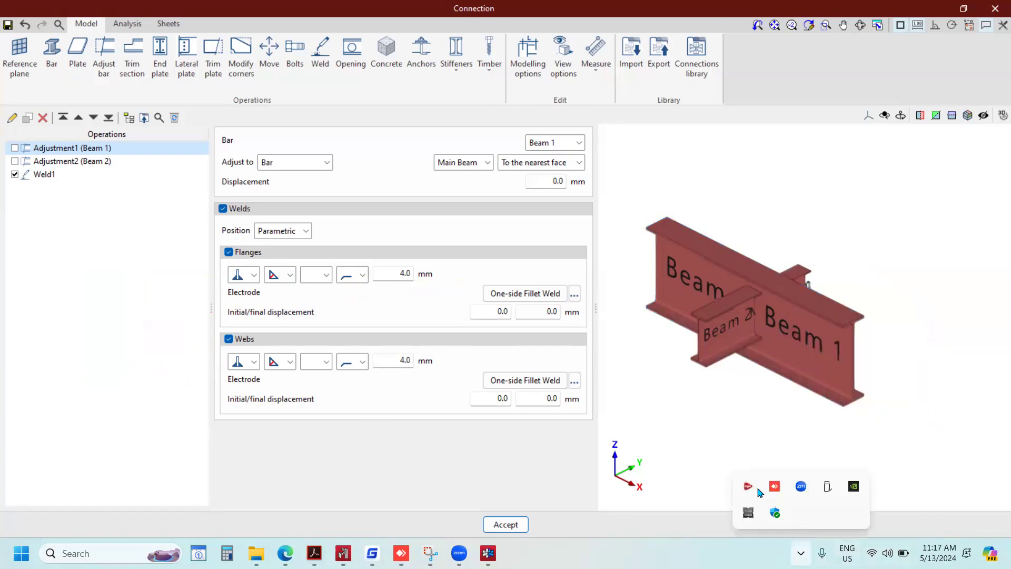
pyautogui.click(748, 486)
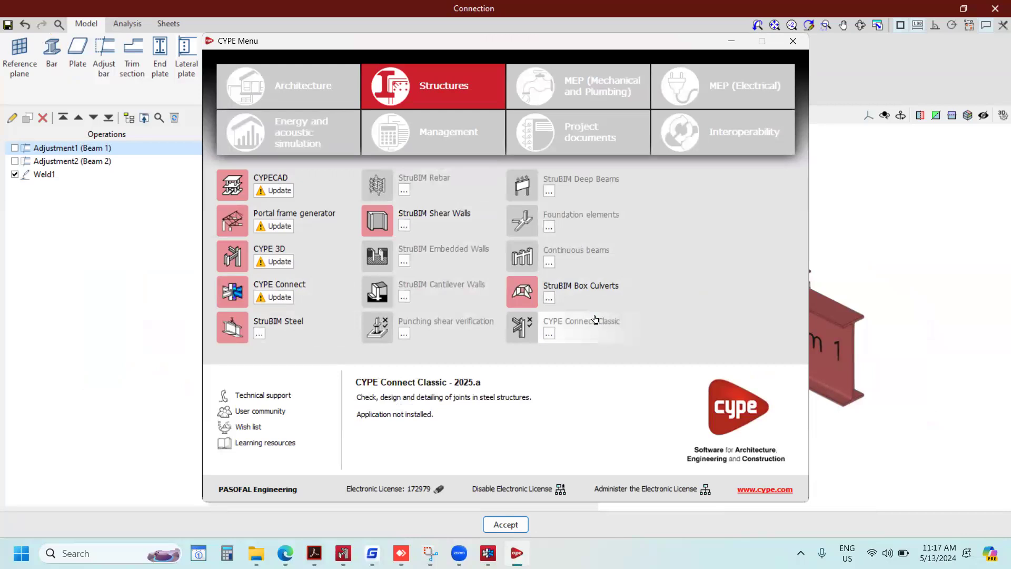
pyautogui.click(551, 335)
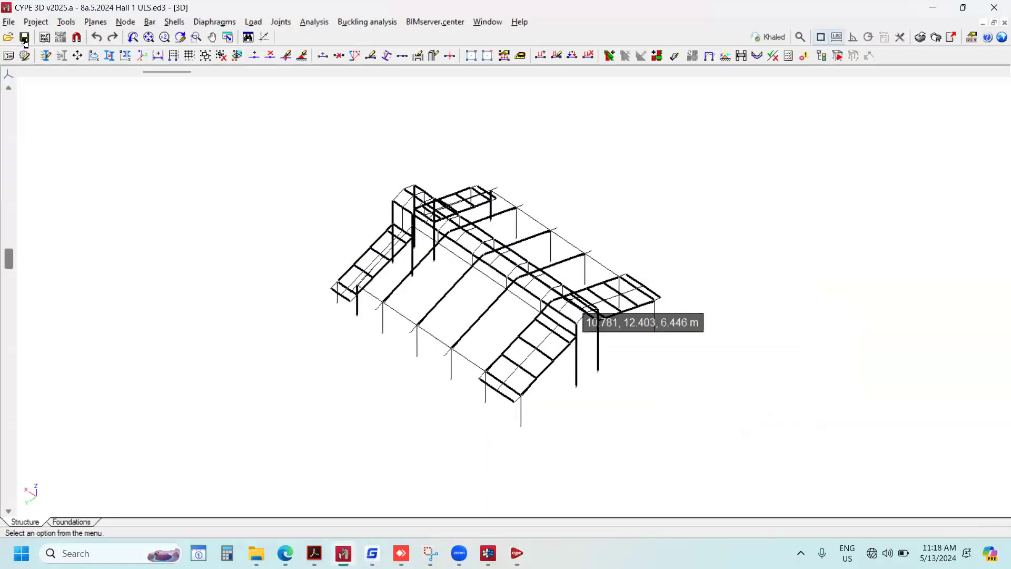
# Switch to CYPE 3D and create a new job named rtrtrtrt, accepting the default general settings.
pyautogui.scroll(-4, 582, 303)
pyautogui.scroll(1, 592, 289)
pyautogui.click(8, 21)
pyautogui.click(24, 41)
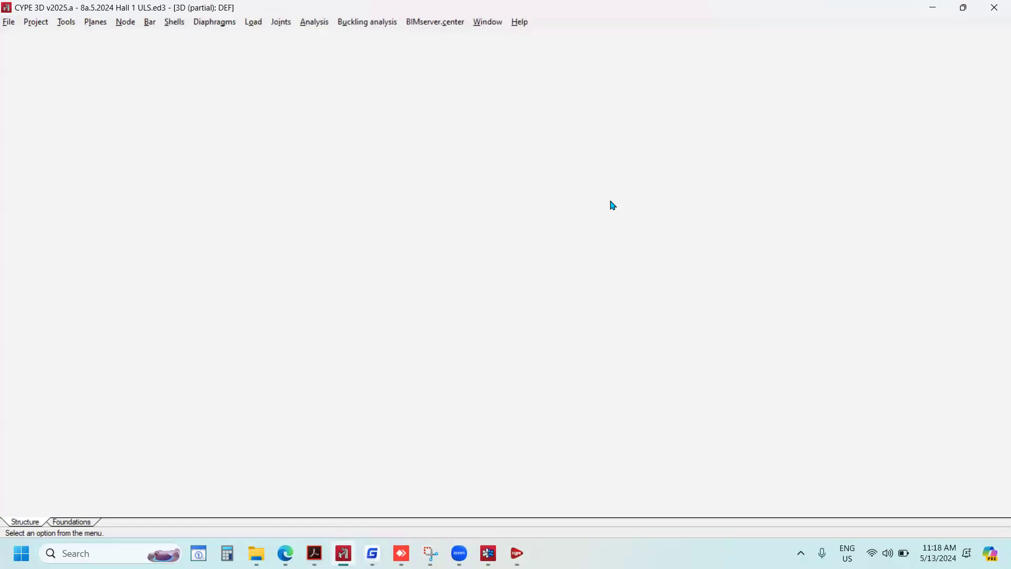
pyautogui.write('new')
pyautogui.press('Return')
pyautogui.press('Escape')
pyautogui.write('rtrtrtrt')
pyautogui.press('Return')
pyautogui.press('Return')
pyautogui.press('Return')
pyautogui.press('Return')
pyautogui.press('Return')
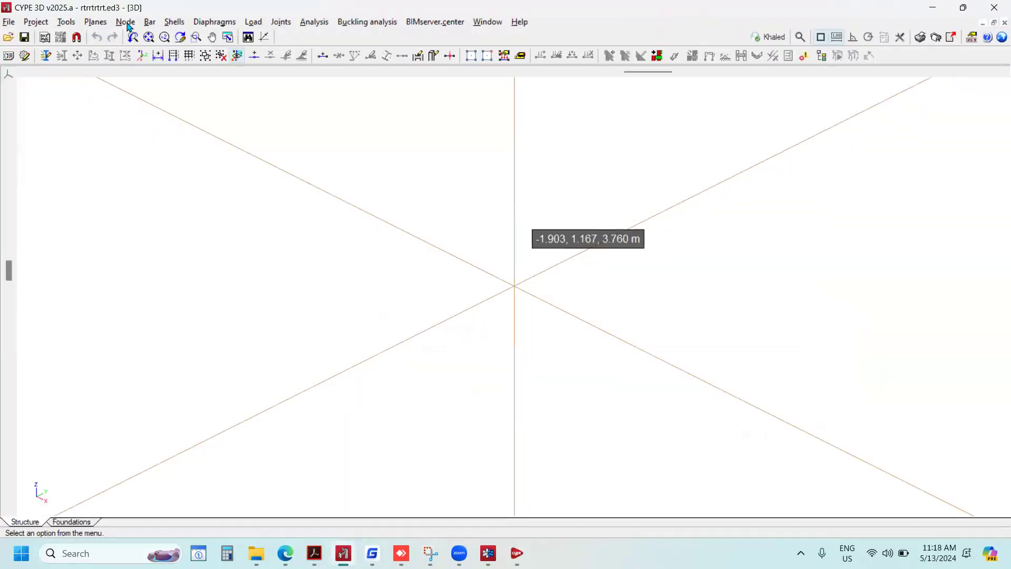
# Draw a vertical IPE 80 bar 3 m long upwards from the coordinate origin.
pyautogui.click(151, 24)
pyautogui.click(179, 41)
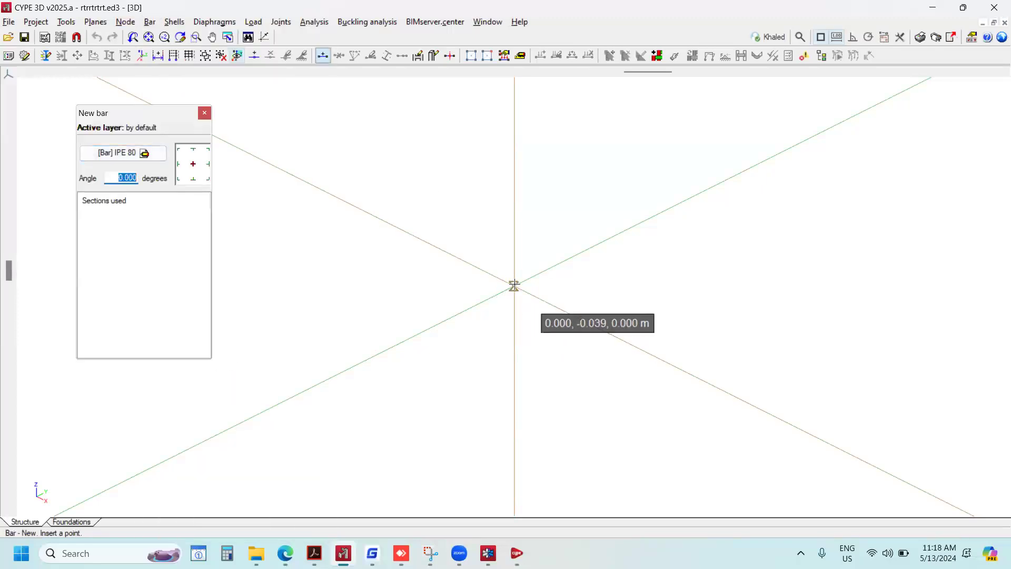
pyautogui.click(514, 286)
pyautogui.click(514, 239)
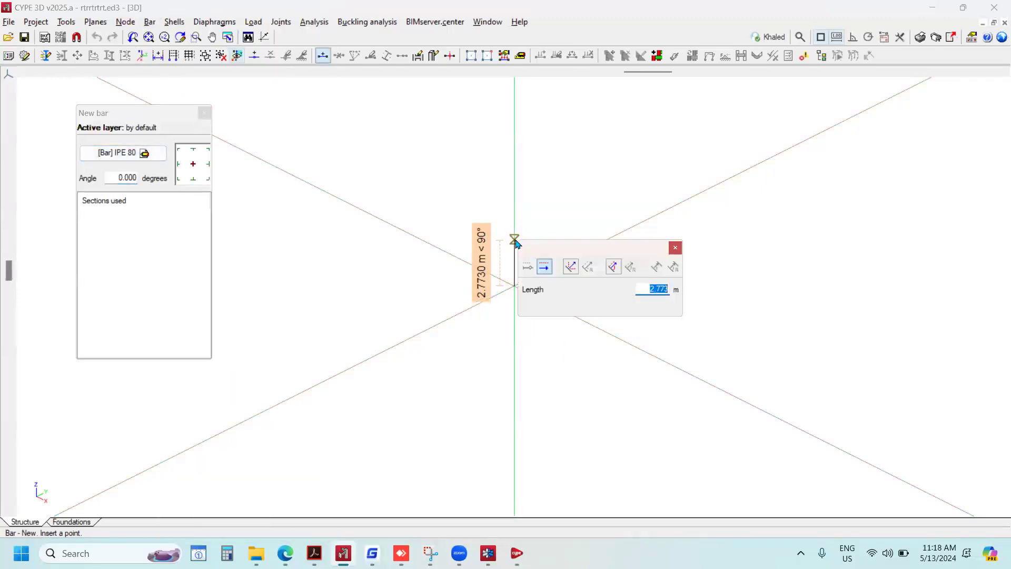
pyautogui.write('3')
pyautogui.press('Return')
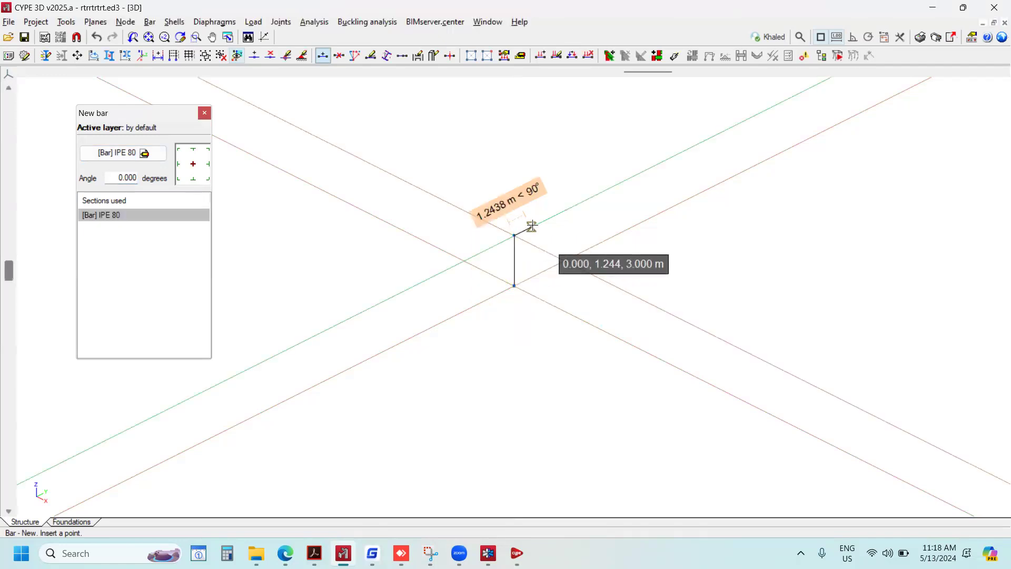
# Add a horizontal IPE 80 bar 3 m long in the Y direction from the column top and end the bar command.
pyautogui.click(548, 239)
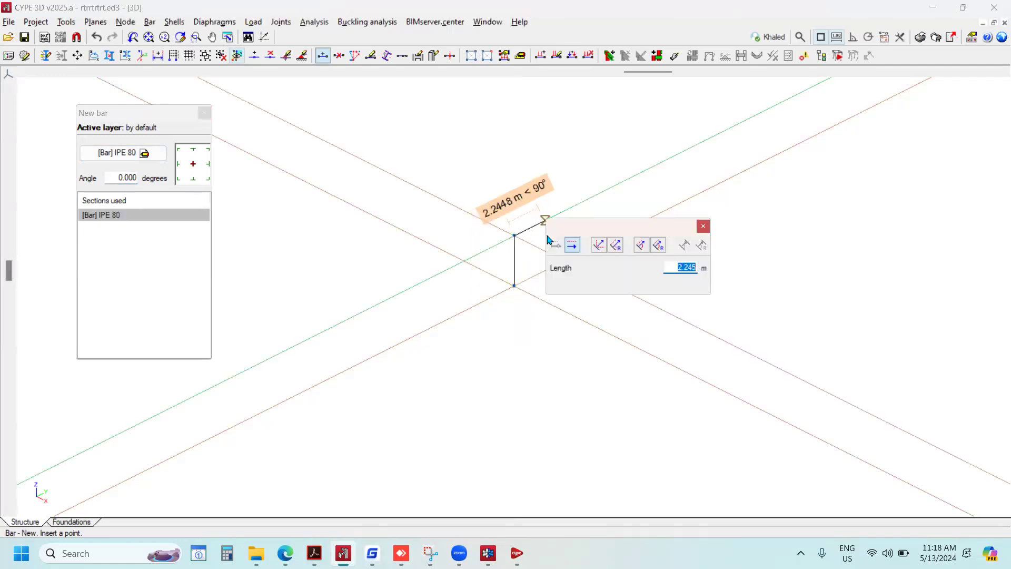
pyautogui.write('3')
pyautogui.press('Return')
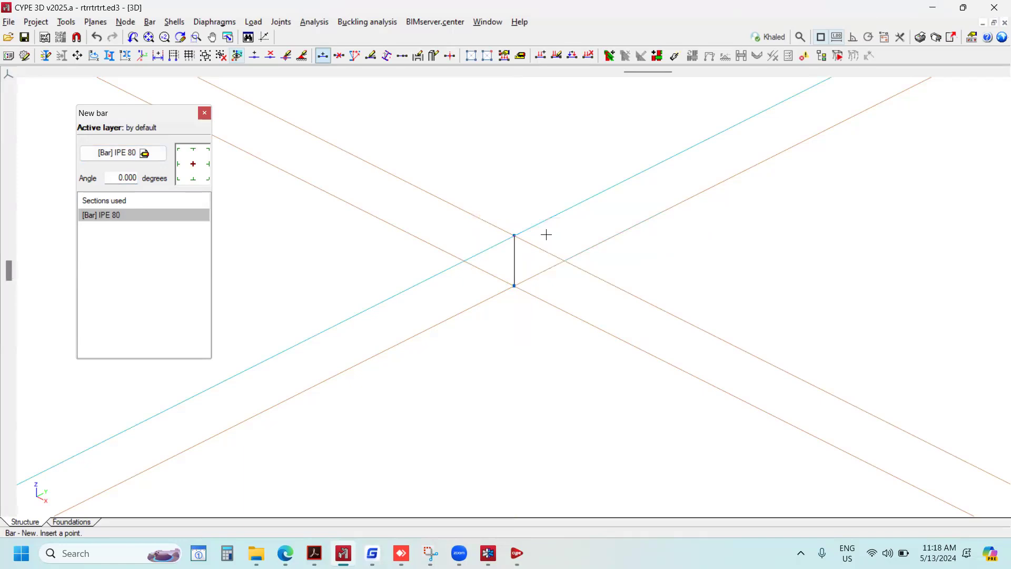
pyautogui.press('Escape')
# Assign a pinned external fixity to the free end node of the horizontal bar.
pyautogui.scroll(2, 558, 207)
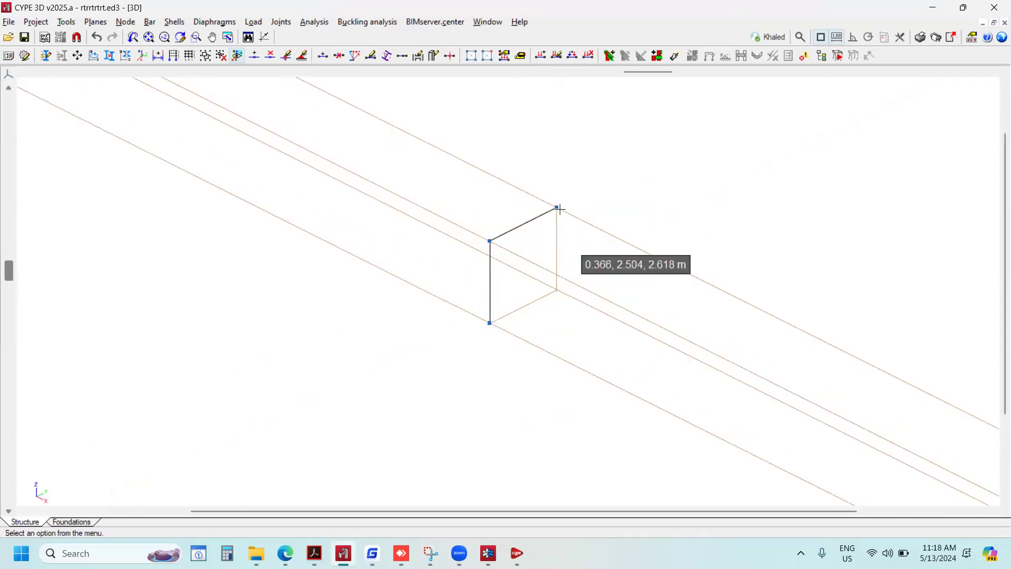
pyautogui.scroll(2, 562, 209)
pyautogui.click(125, 21)
pyautogui.click(158, 107)
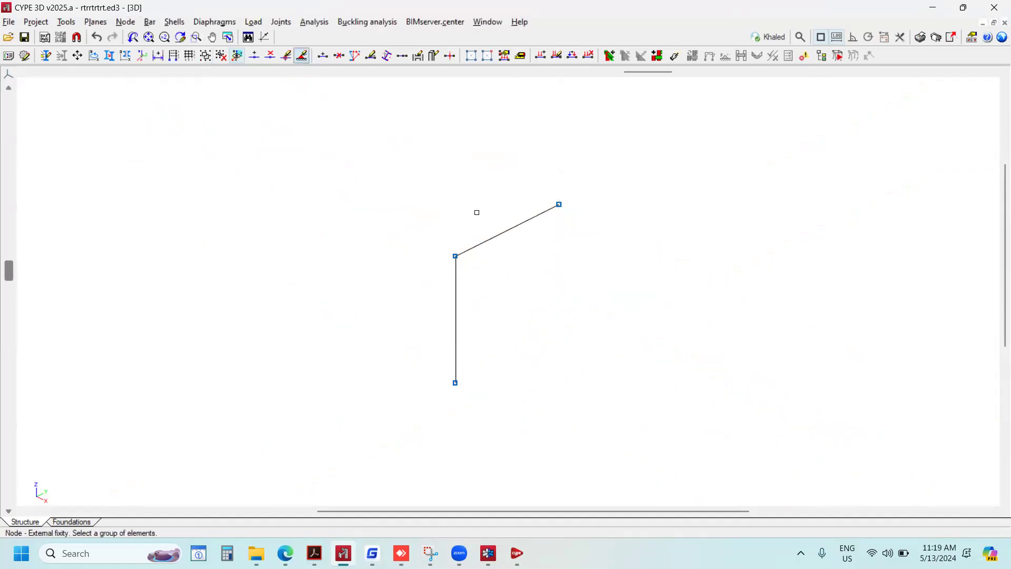
pyautogui.rightClick(653, 215)
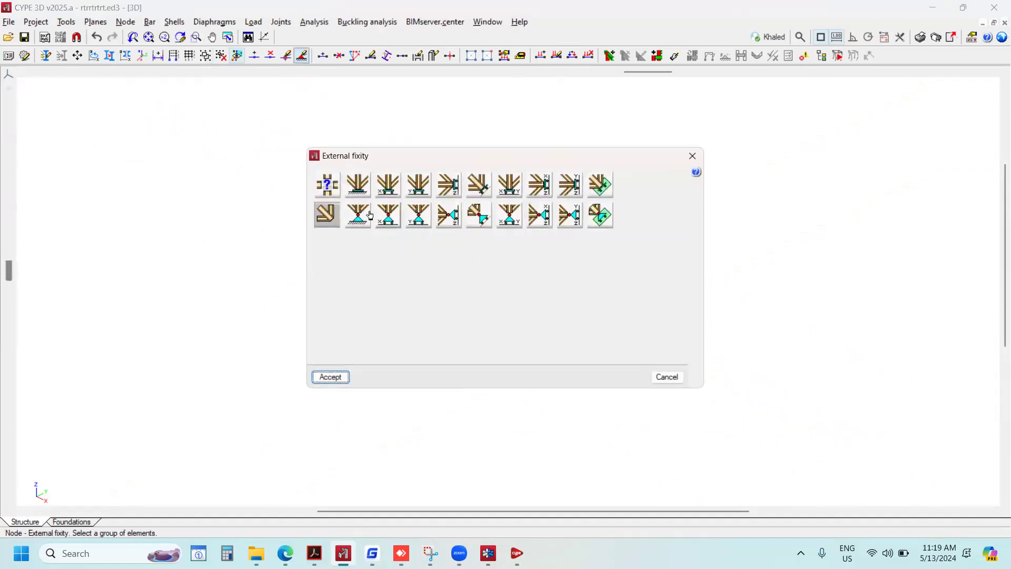
pyautogui.click(364, 215)
pyautogui.click(334, 377)
# Assign a fully fixed external fixity to the column base node, with all displacements and rotations fixed.
pyautogui.scroll(1, 581, 223)
pyautogui.scroll(-2, 579, 225)
pyautogui.scroll(2, 535, 287)
pyautogui.click(467, 368)
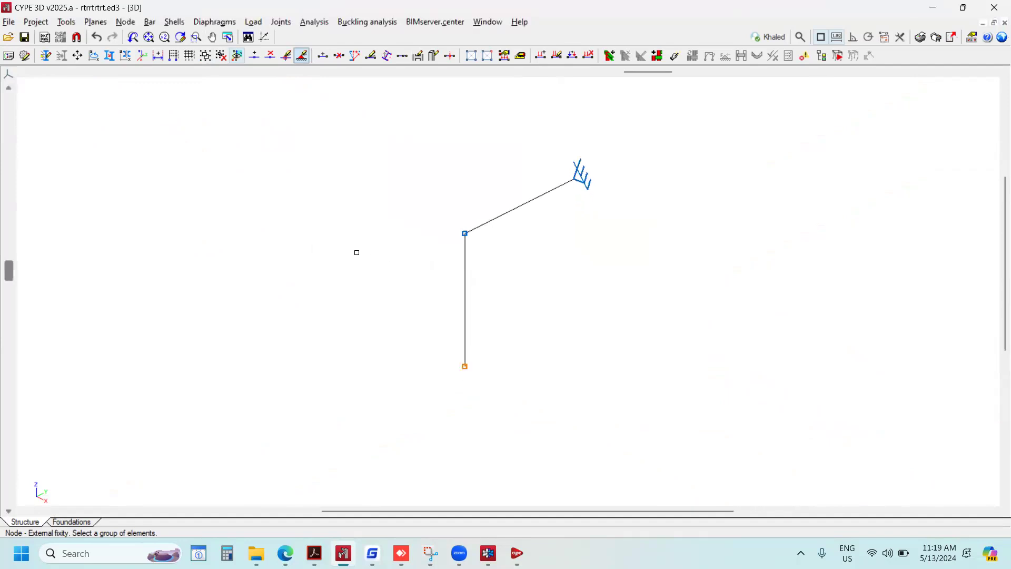
pyautogui.rightClick(406, 321)
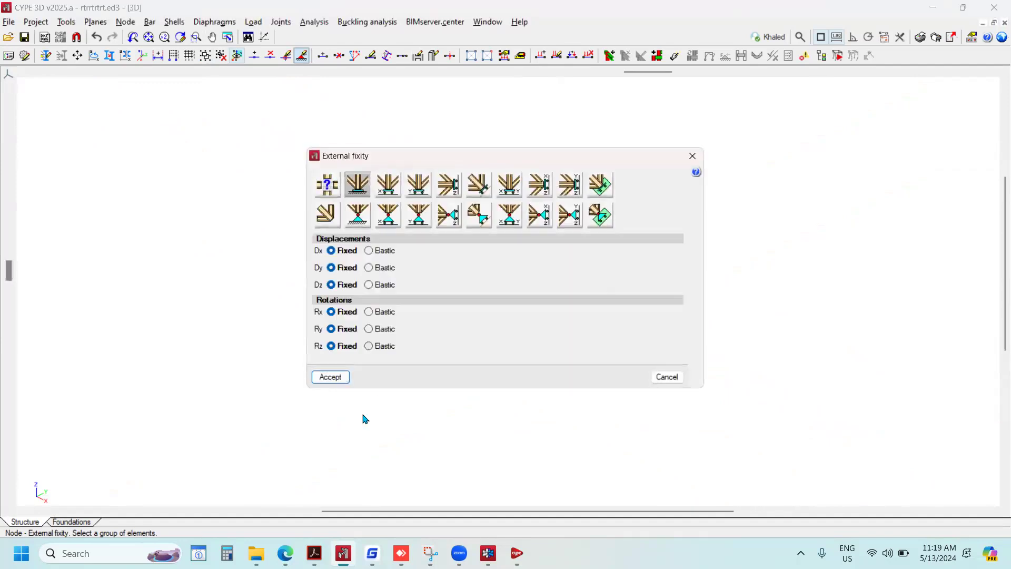
pyautogui.click(337, 378)
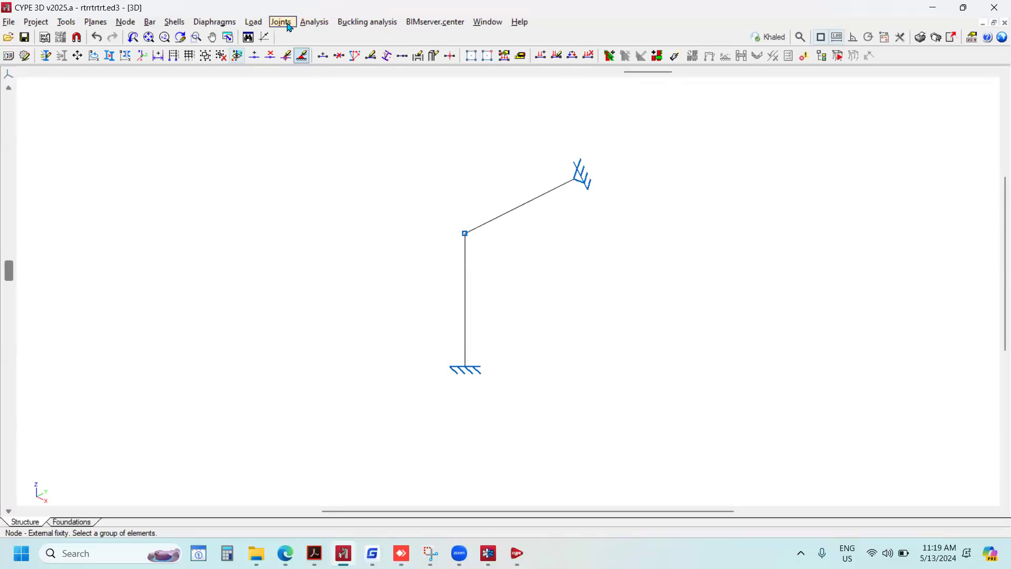
# Calculate the structure's stresses and strains without dimensioning sections, keeping the bar check enabled.
pyautogui.click(314, 22)
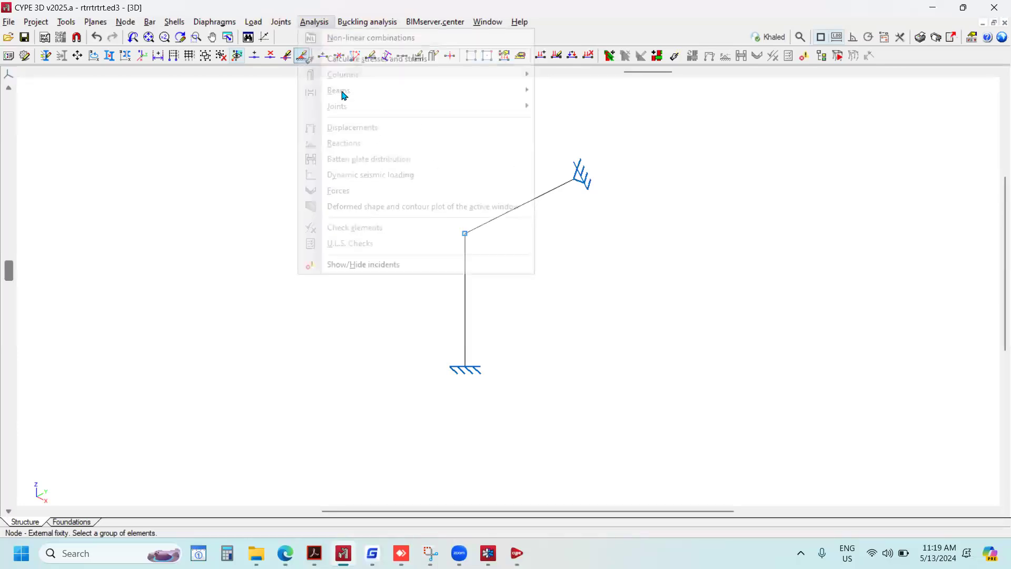
pyautogui.click(369, 59)
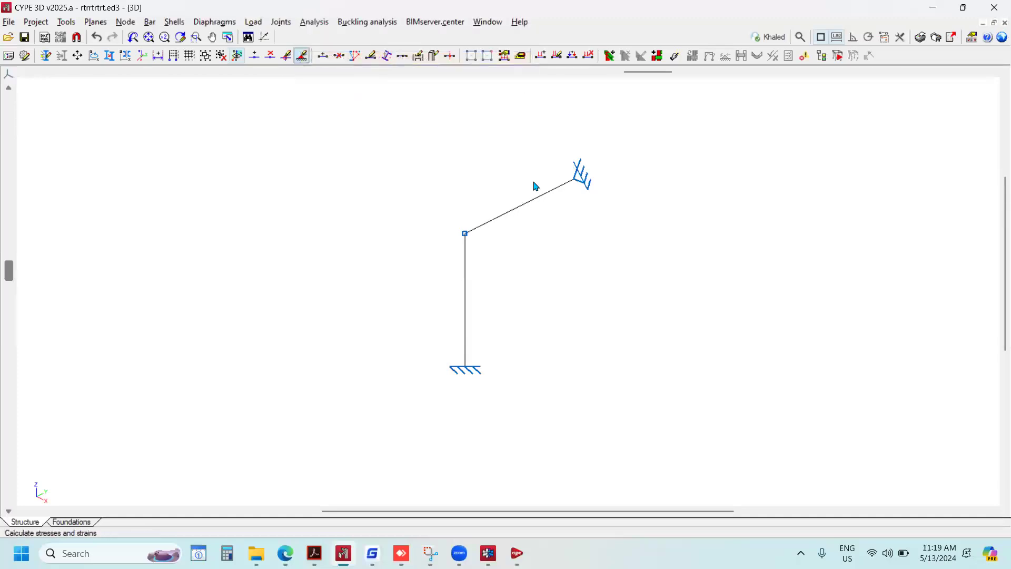
pyautogui.click(403, 352)
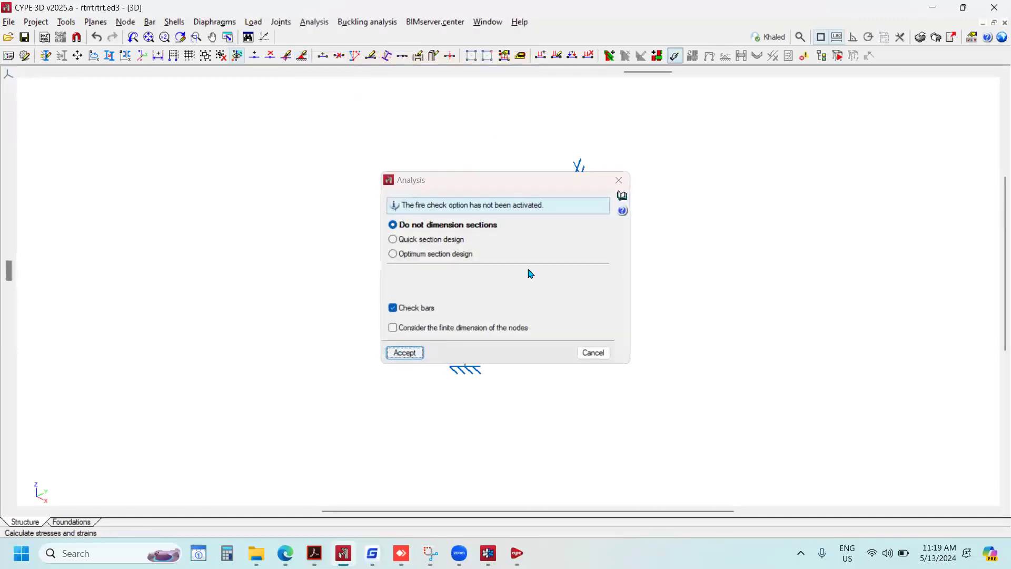
pyautogui.press('Return')
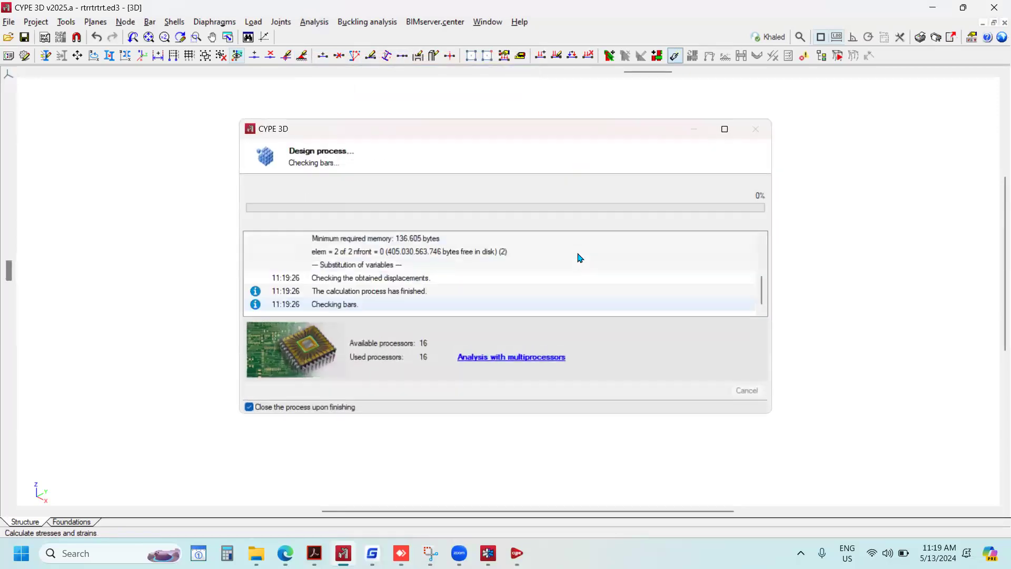
pyautogui.press('Escape')
# Create a new joint at the beam-column node and try to design it with all bolted connections.
pyautogui.click(281, 22)
pyautogui.click(304, 40)
pyautogui.click(465, 235)
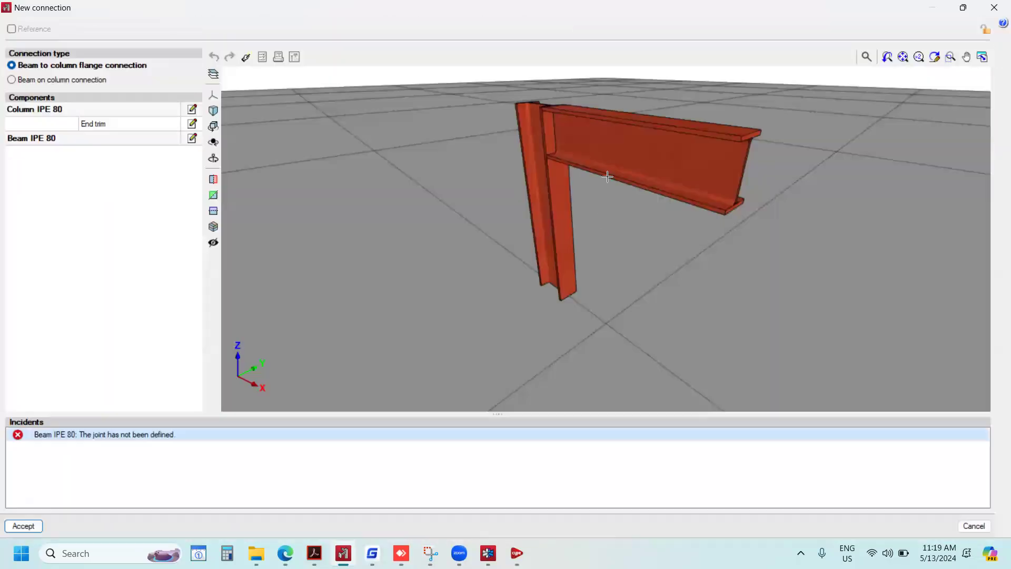
pyautogui.scroll(-4, 578, 228)
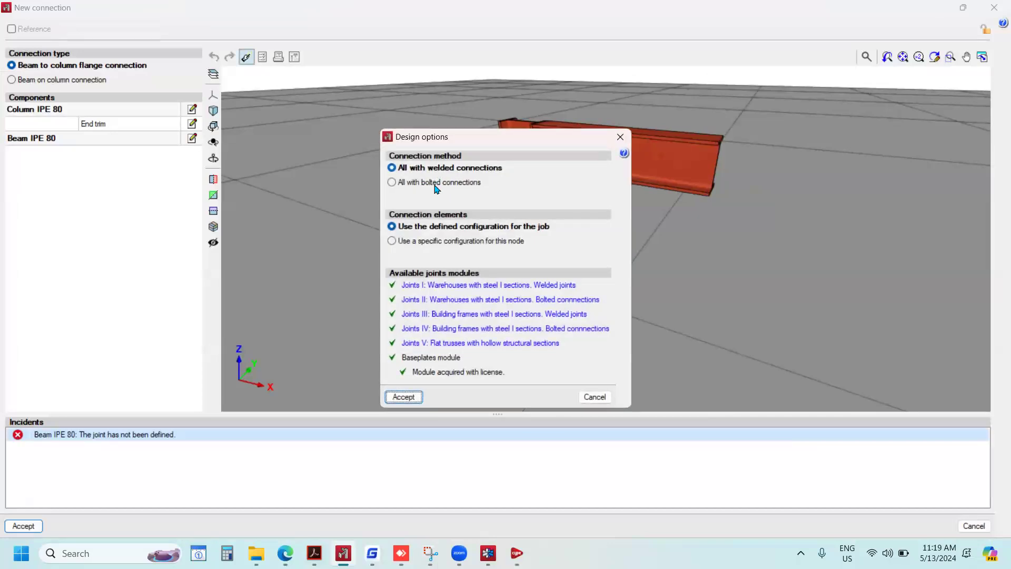
pyautogui.click(402, 181)
pyautogui.click(405, 396)
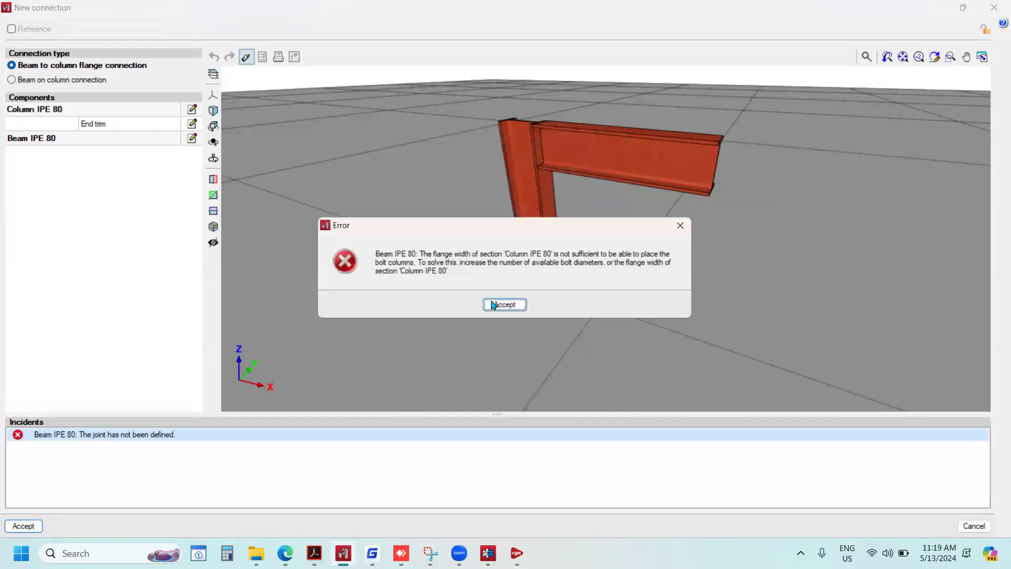
pyautogui.click(503, 302)
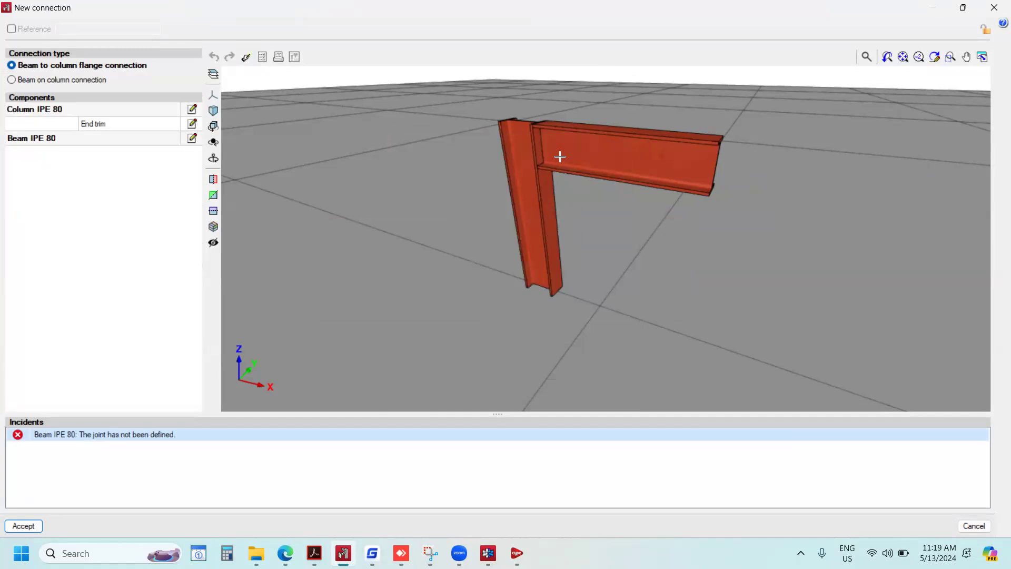
# Examine how the IPE 80 beam meets the column flange in the 3D view and check the Design command again.
pyautogui.scroll(2, 563, 162)
pyautogui.scroll(-1, 533, 175)
pyautogui.moveTo(535, 172); pyautogui.dragTo(594, 142, button='middle')
pyautogui.scroll(5, 594, 141)
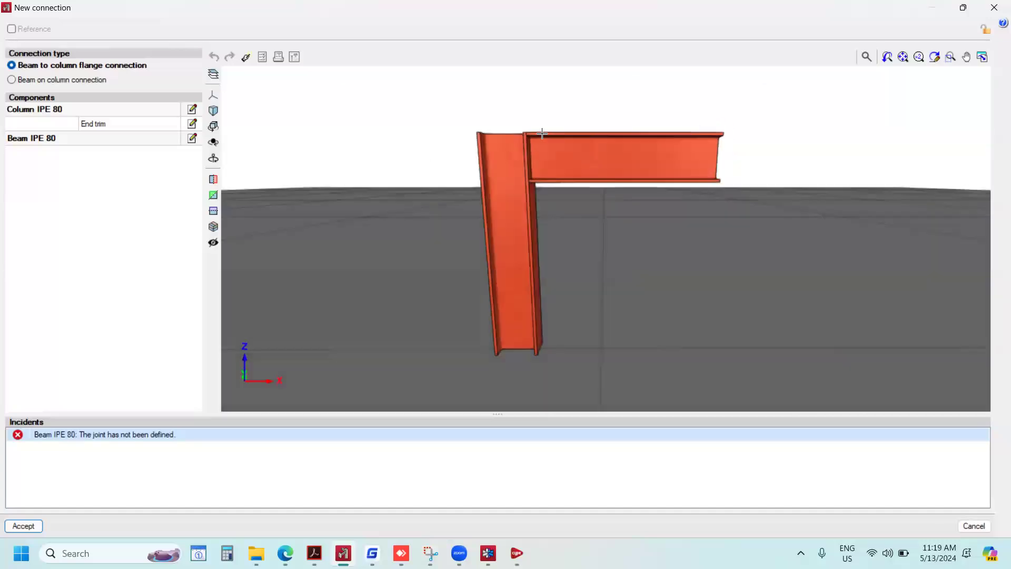
pyautogui.moveTo(515, 187); pyautogui.dragTo(595, 219, button='middle')
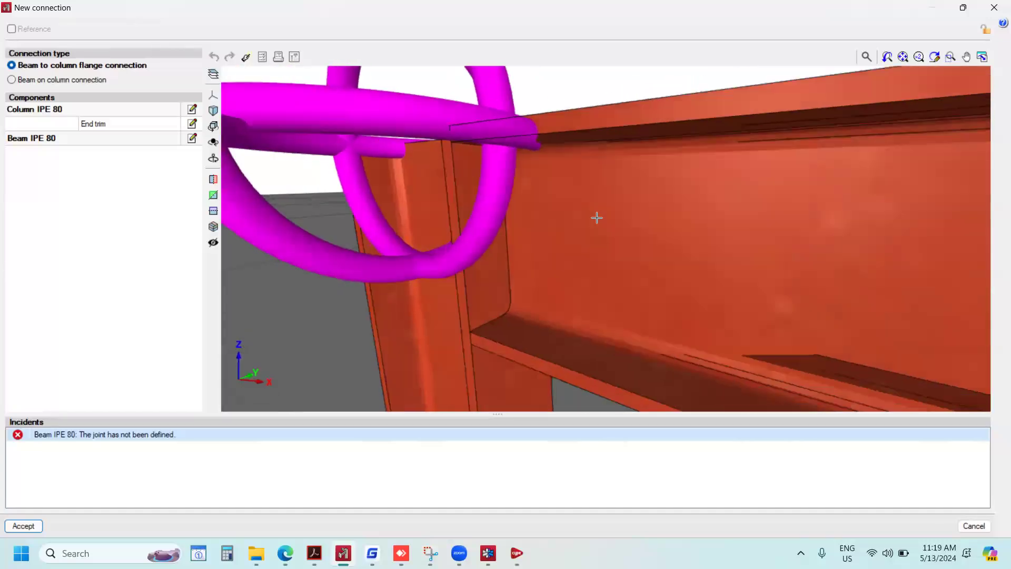
pyautogui.scroll(-4, 595, 218)
pyautogui.scroll(3, 576, 194)
pyautogui.moveTo(533, 210); pyautogui.dragTo(505, 200, button='middle')
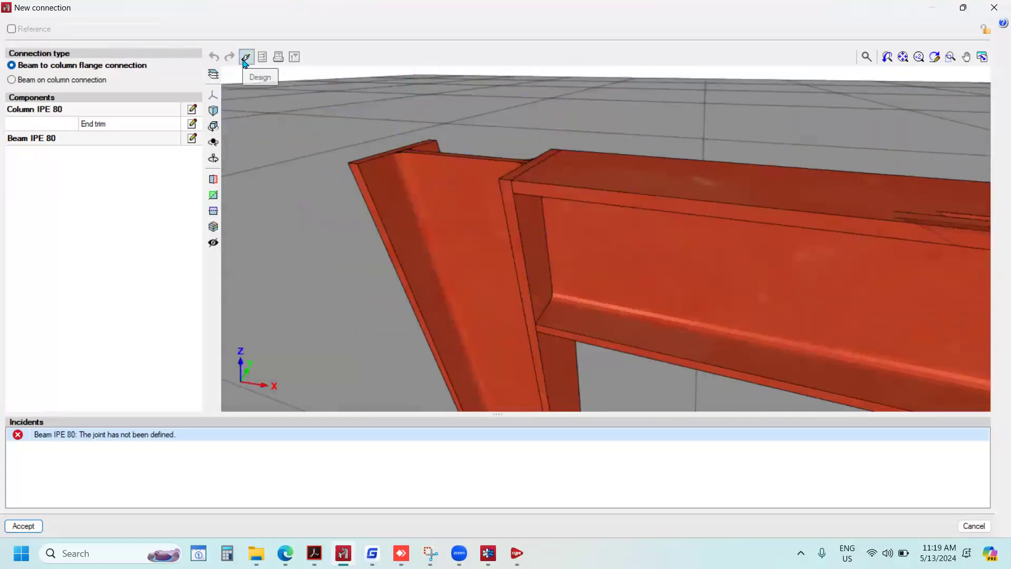
pyautogui.click(245, 58)
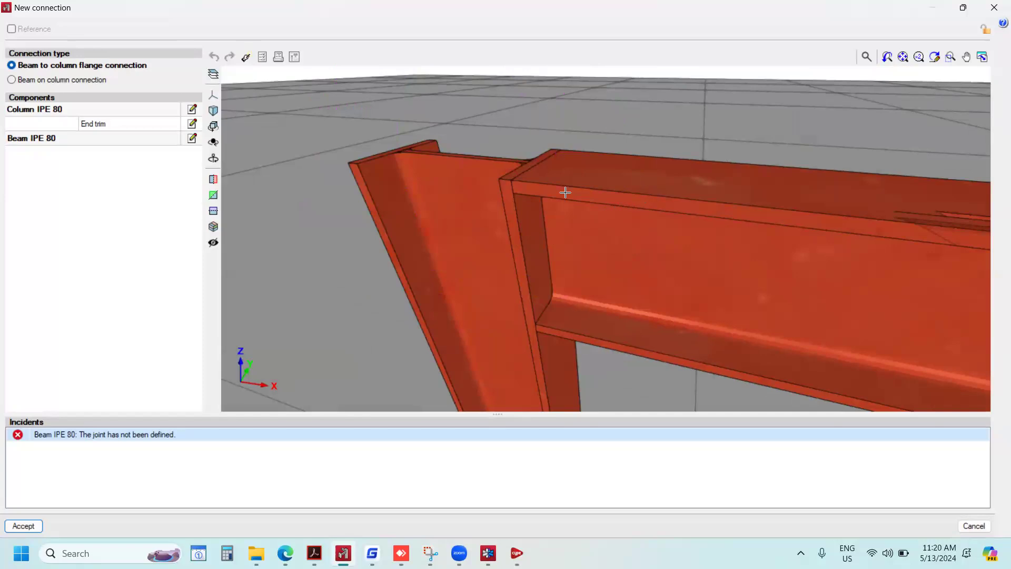
pyautogui.scroll(-4, 483, 207)
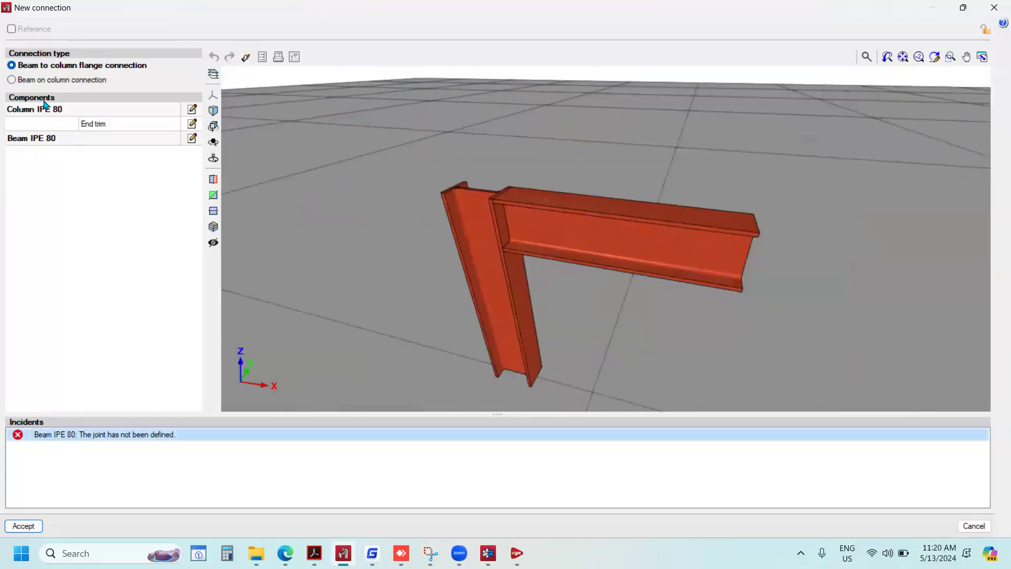
# Hide the ground in the 3D view and inspect the beam-to-column joint against the plain background.
pyautogui.click(213, 74)
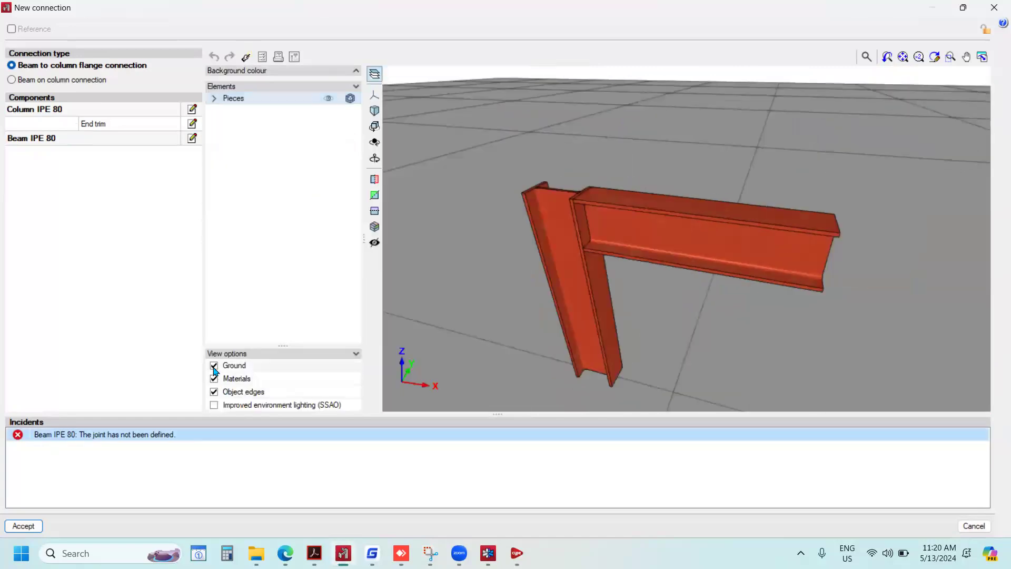
pyautogui.click(214, 367)
pyautogui.scroll(-3, 554, 268)
pyautogui.scroll(6, 581, 258)
pyautogui.moveTo(583, 253); pyautogui.dragTo(655, 267, button='middle')
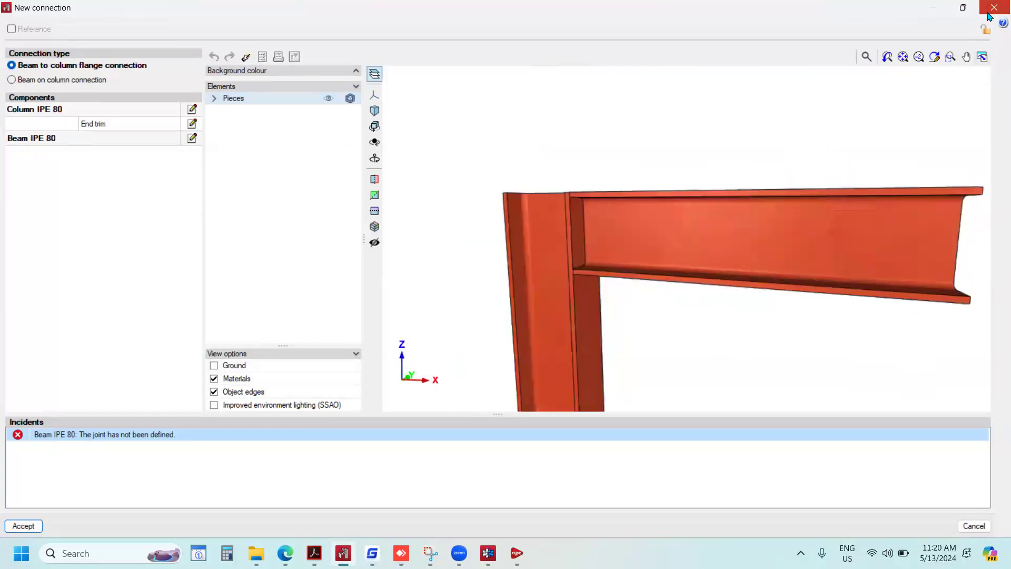
# Close the new connection without accepting it and switch to the CYPE Menu.
pyautogui.click(994, 7)
pyautogui.moveTo(516, 553)
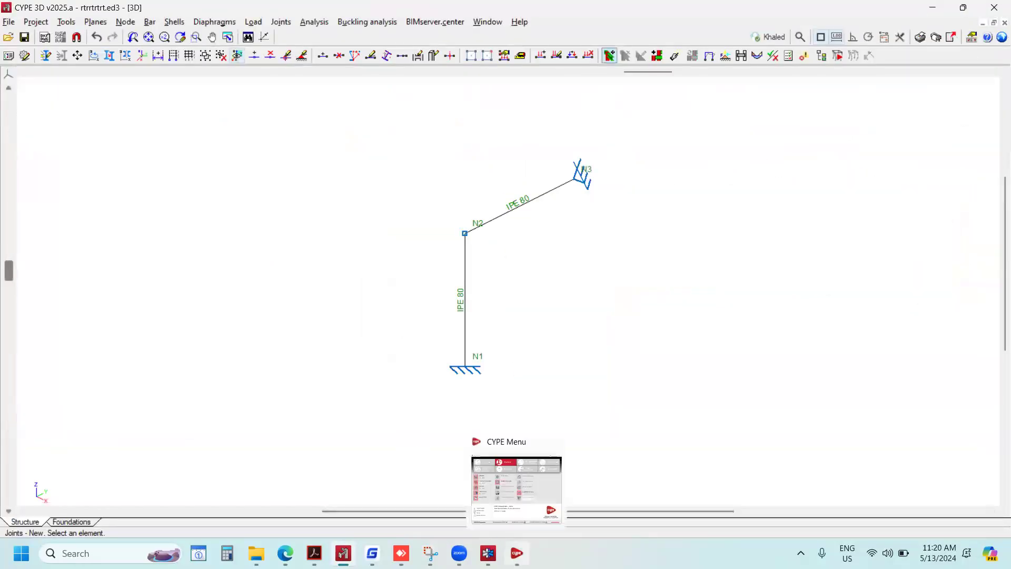
pyautogui.click(519, 535)
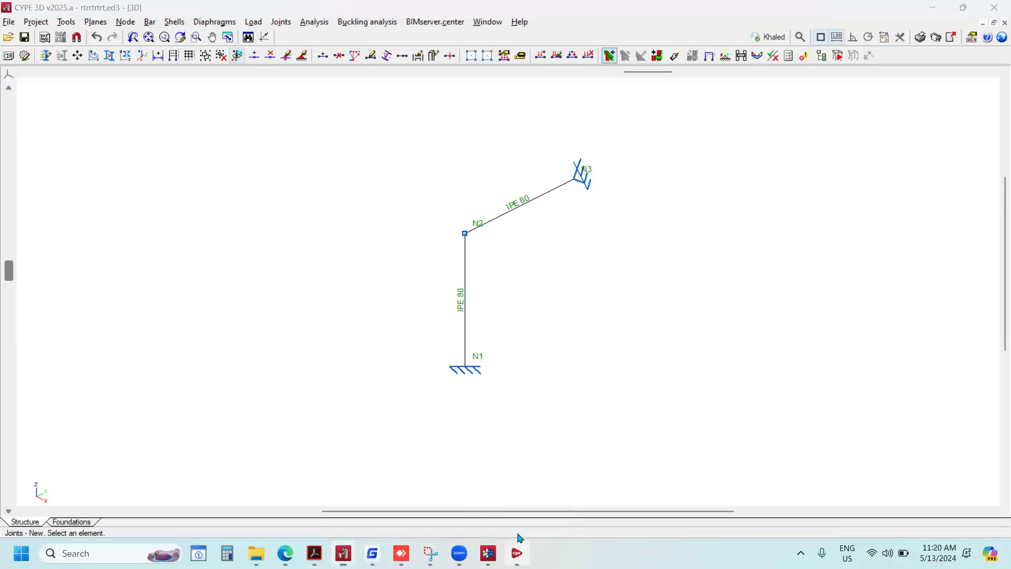